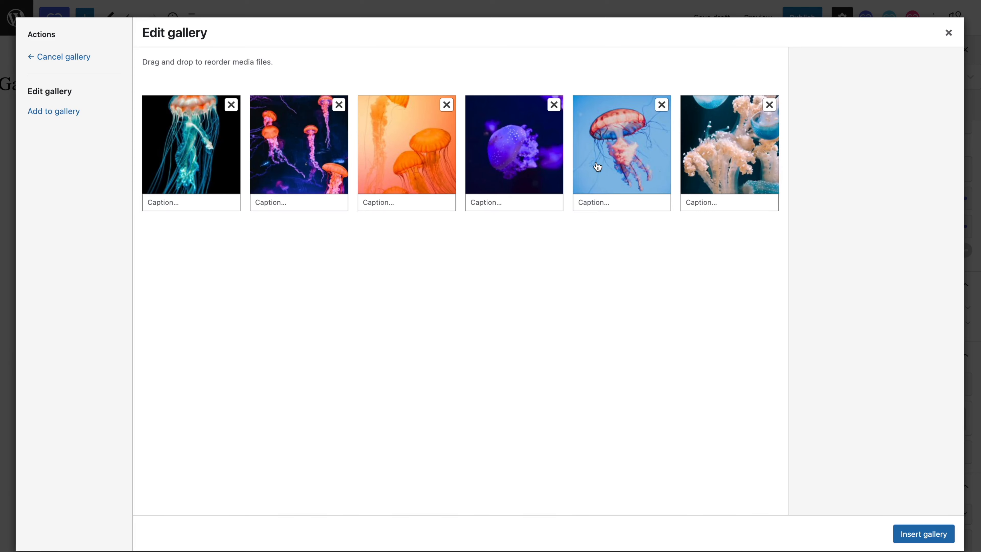
# Step: Caption the first jellyfish image "This is a jellyfish" and insert the gallery into the block
pyautogui.click(192, 202)
pyautogui.write('This is a jellyfish')
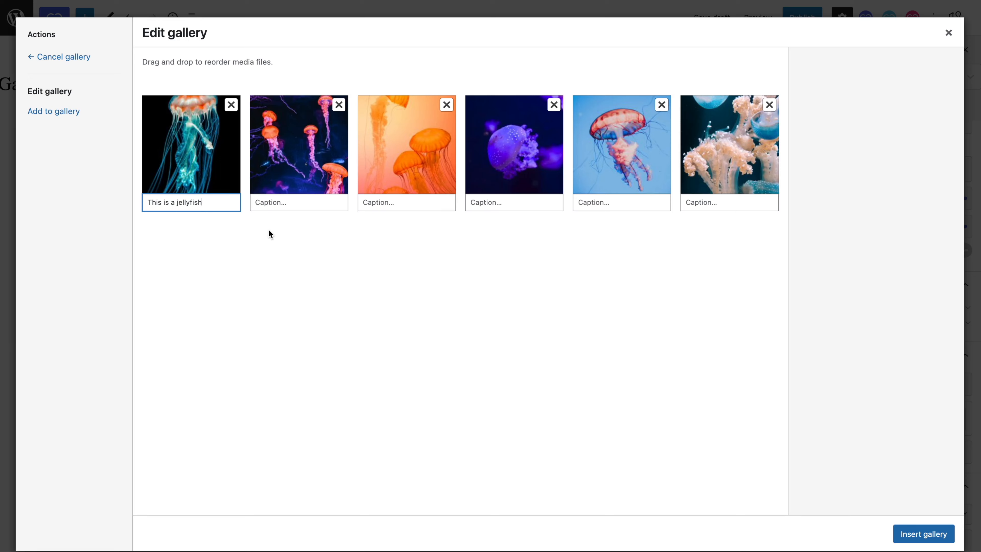
pyautogui.click(919, 533)
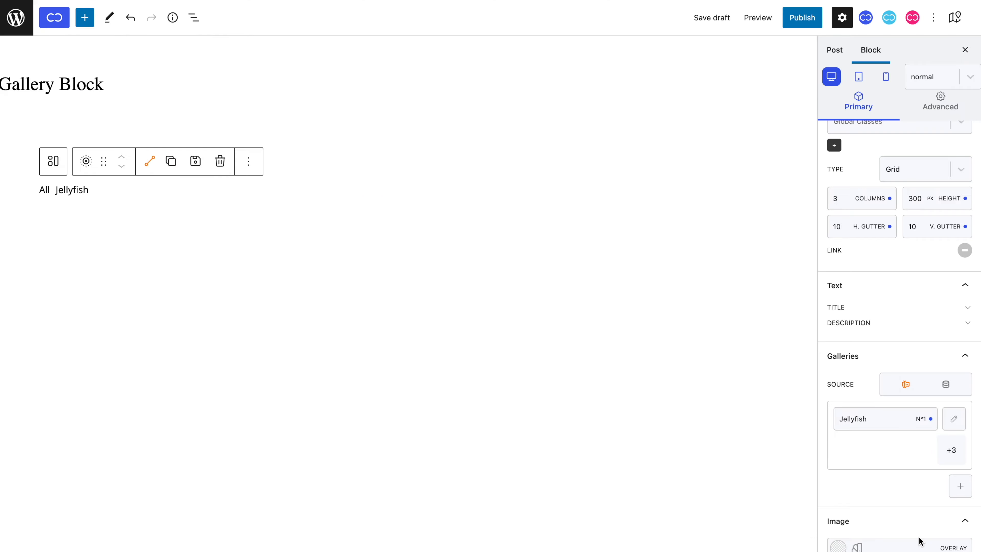
# Step: Add two more galleries to the block and name them "Butterfly" and "Peacock"
pyautogui.scroll(-2, 699, 444)
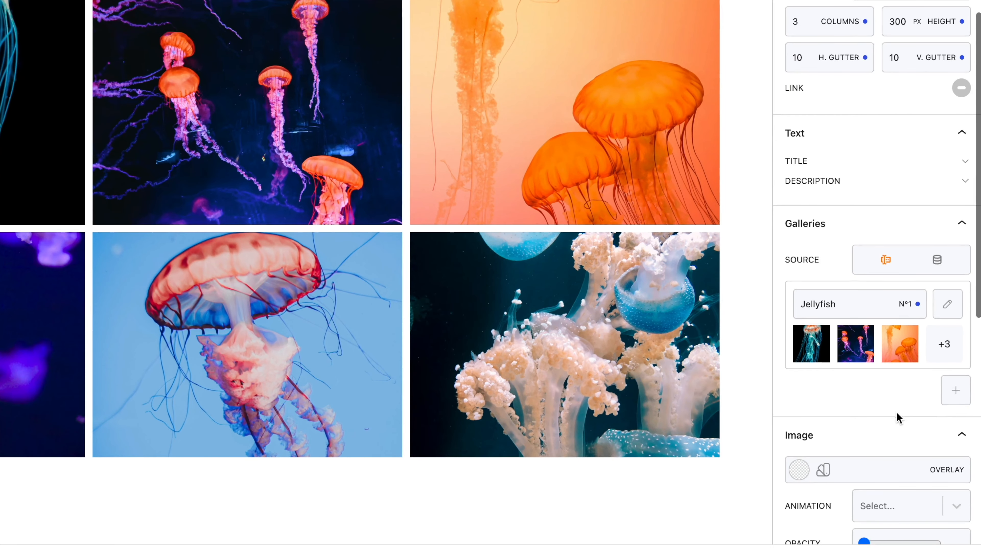
pyautogui.click(961, 486)
pyautogui.scroll(-1, 950, 401)
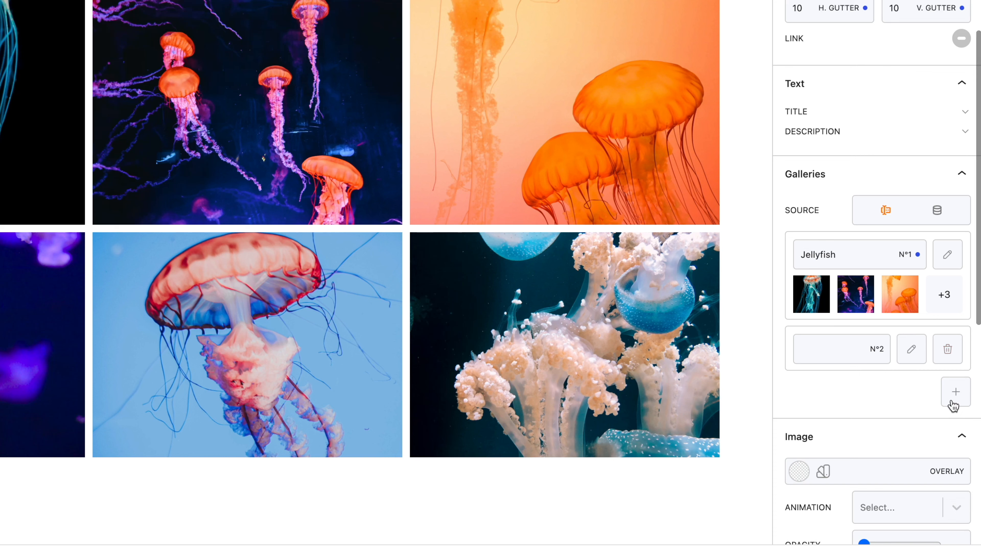
pyautogui.click(951, 401)
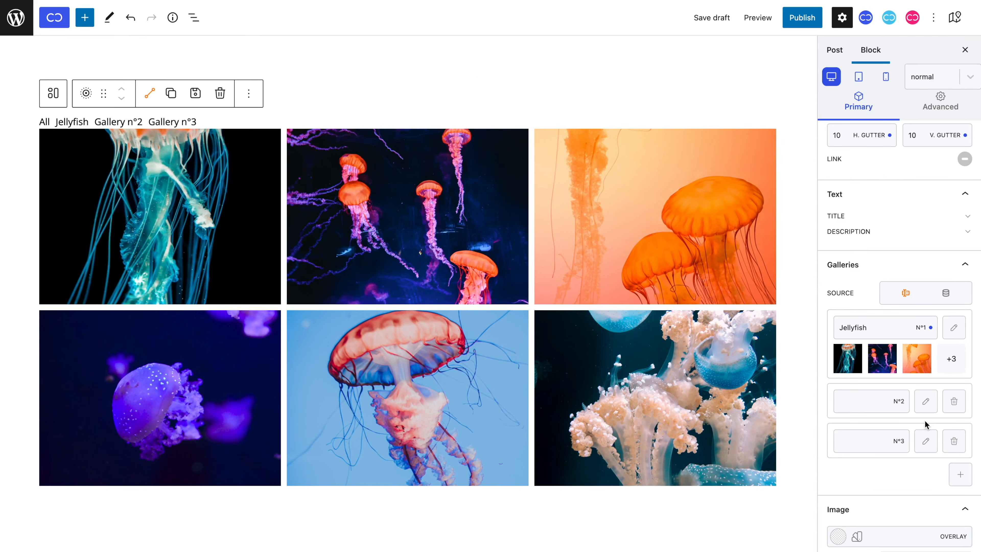
pyautogui.click(859, 406)
pyautogui.write('Butterfly')
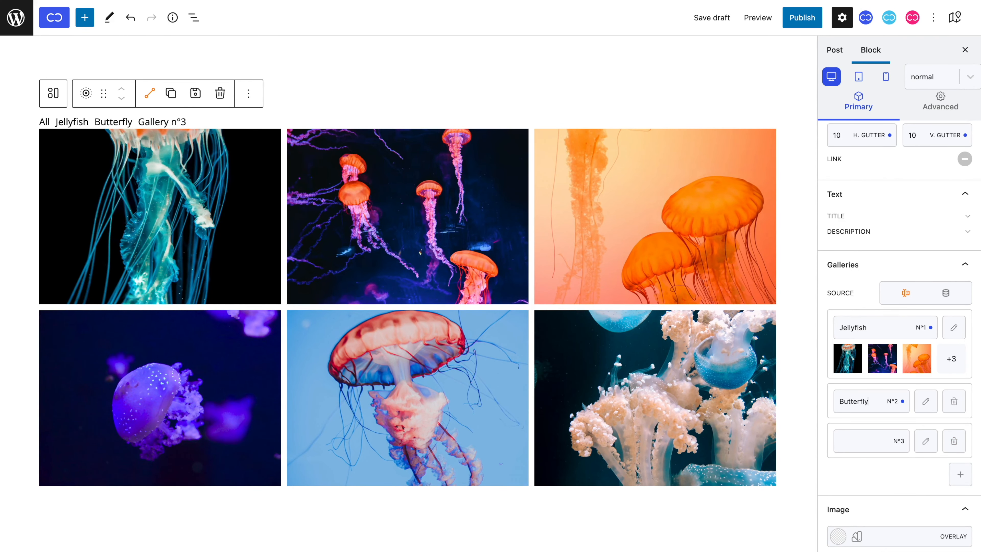
pyautogui.click(858, 436)
pyautogui.write('Peacock')
# Step: Select the six butterfly images from the media library for the Butterfly gallery
pyautogui.click(925, 402)
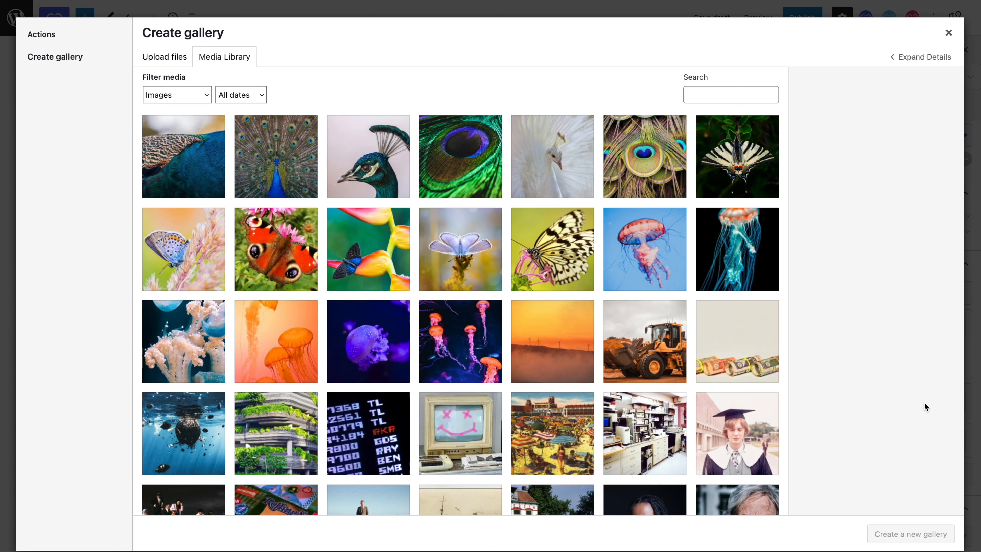
pyautogui.click(576, 276)
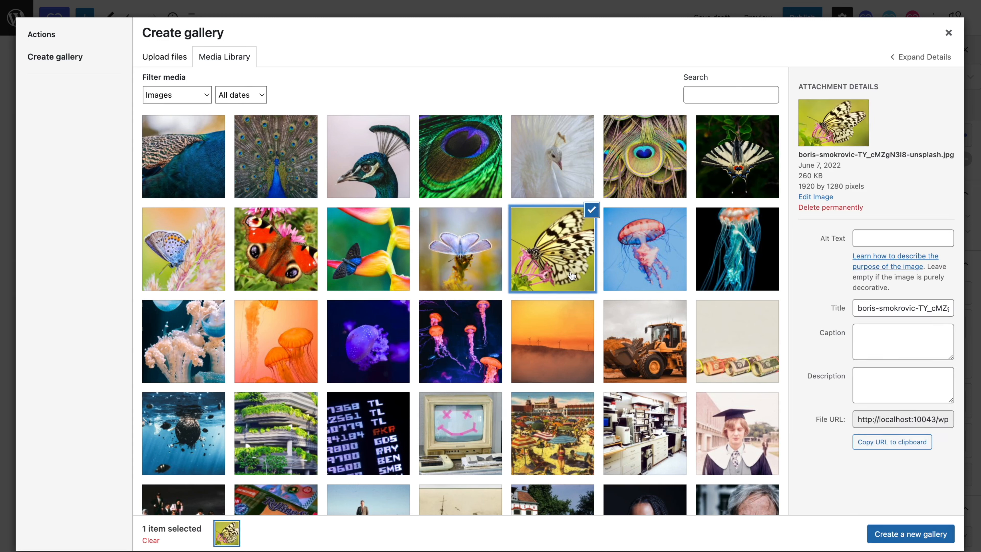
pyautogui.click(487, 262)
pyautogui.click(386, 258)
pyautogui.click(314, 259)
pyautogui.click(193, 273)
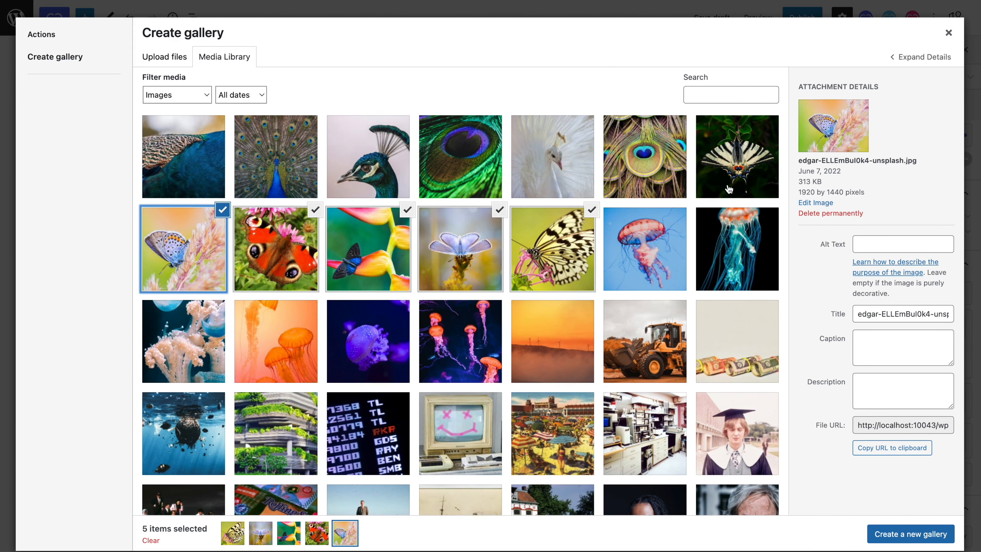
pyautogui.click(729, 189)
# Step: Create the butterfly gallery, swap the red butterfly into second place with the pale blue one, and insert it
pyautogui.click(899, 534)
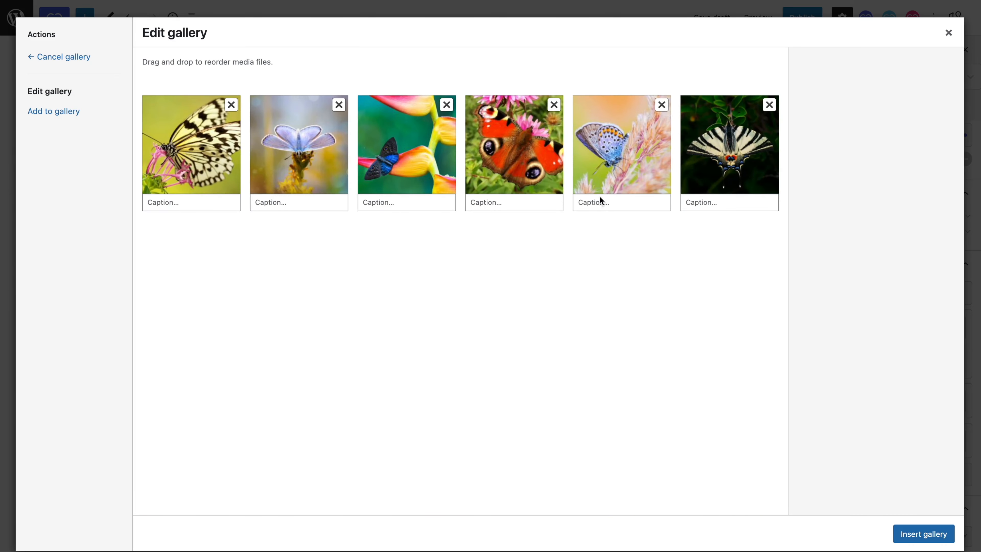
pyautogui.moveTo(525, 129); pyautogui.dragTo(317, 150)
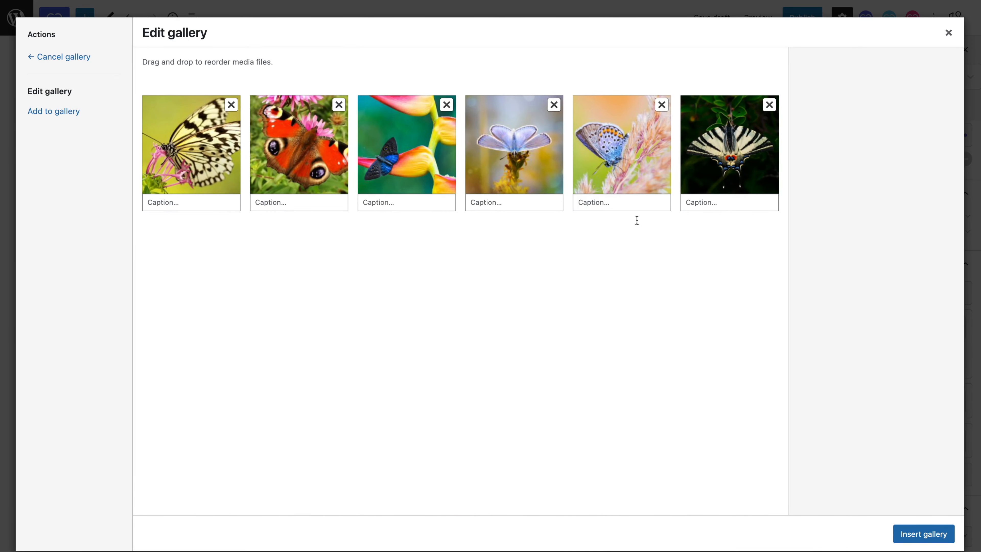
pyautogui.click(912, 529)
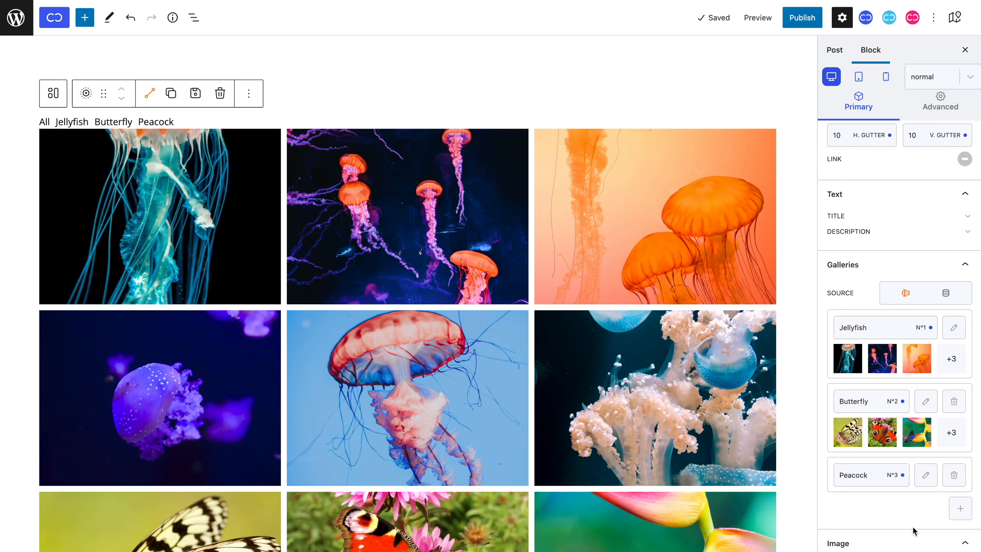
# Step: Fill the Peacock gallery with the six peacock images from the media library and insert it
pyautogui.click(926, 478)
pyautogui.click(630, 152)
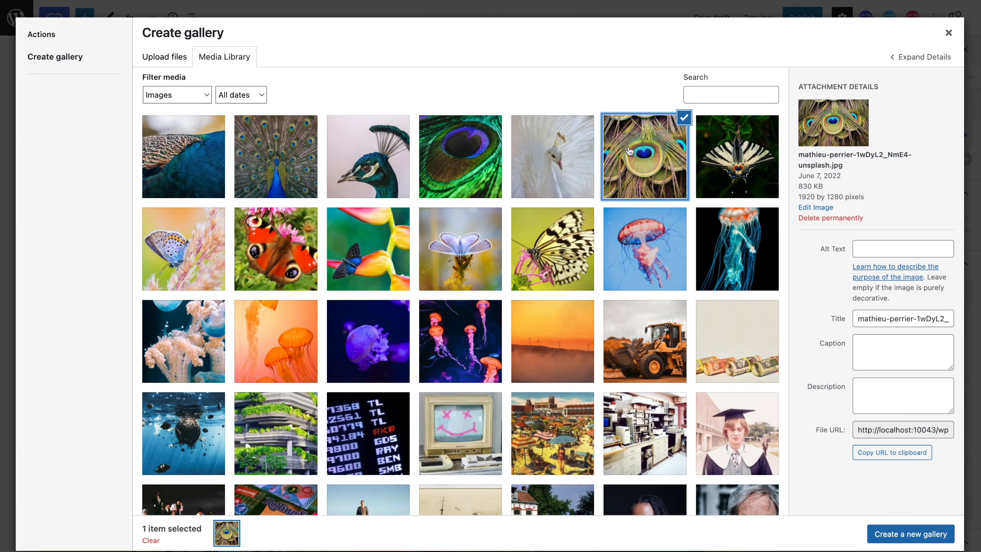
pyautogui.click(556, 155)
pyautogui.click(419, 164)
pyautogui.click(365, 165)
pyautogui.click(282, 165)
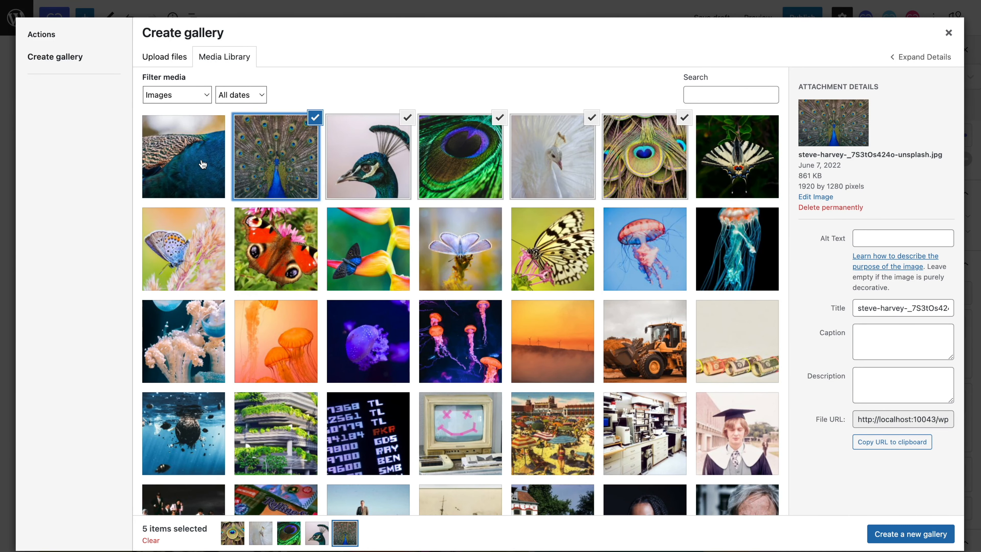
pyautogui.click(199, 165)
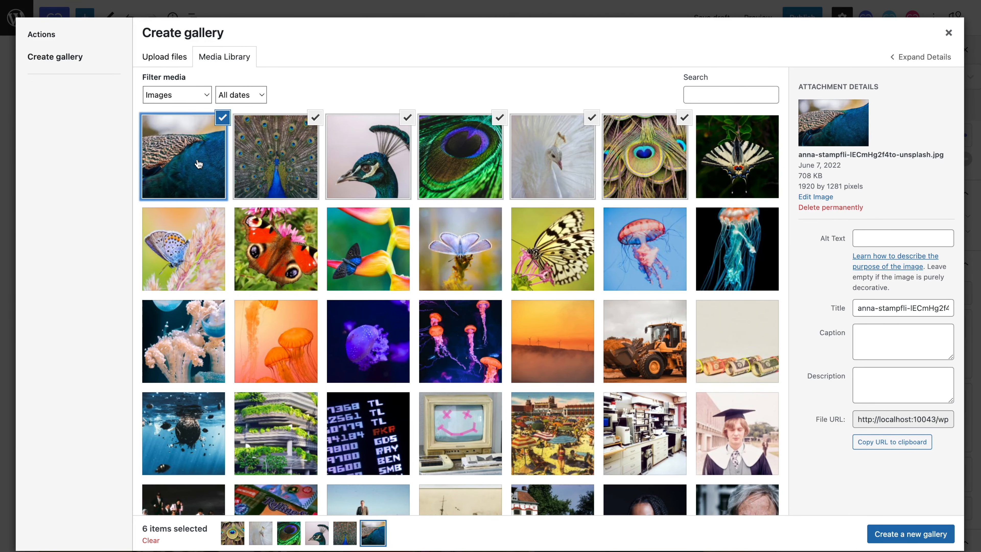
pyautogui.click(882, 533)
pyautogui.click(923, 534)
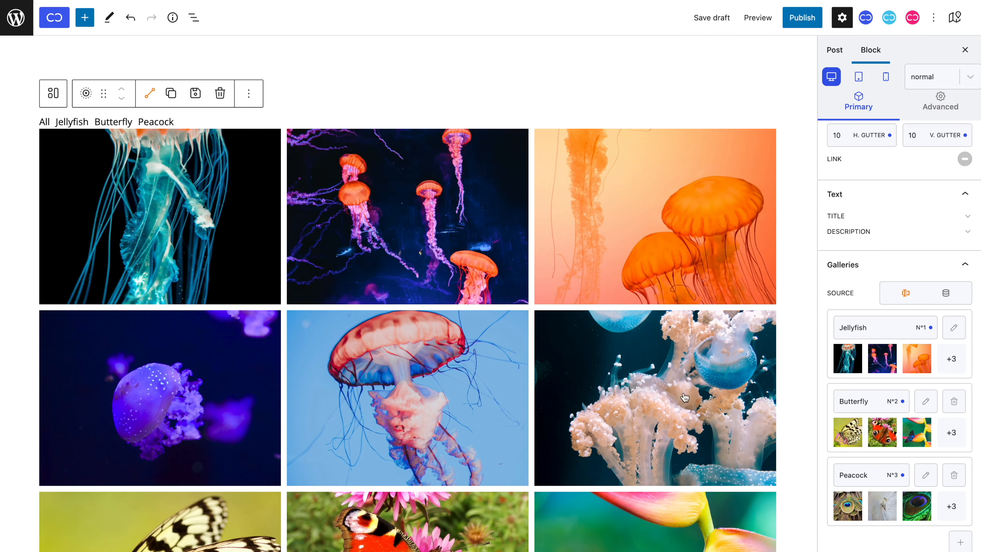
# Step: Review the combined gallery images and test the Butterfly, Peacock, Jellyfish and All filters above them
pyautogui.scroll(-2, 614, 340)
pyautogui.scroll(-15, 614, 340)
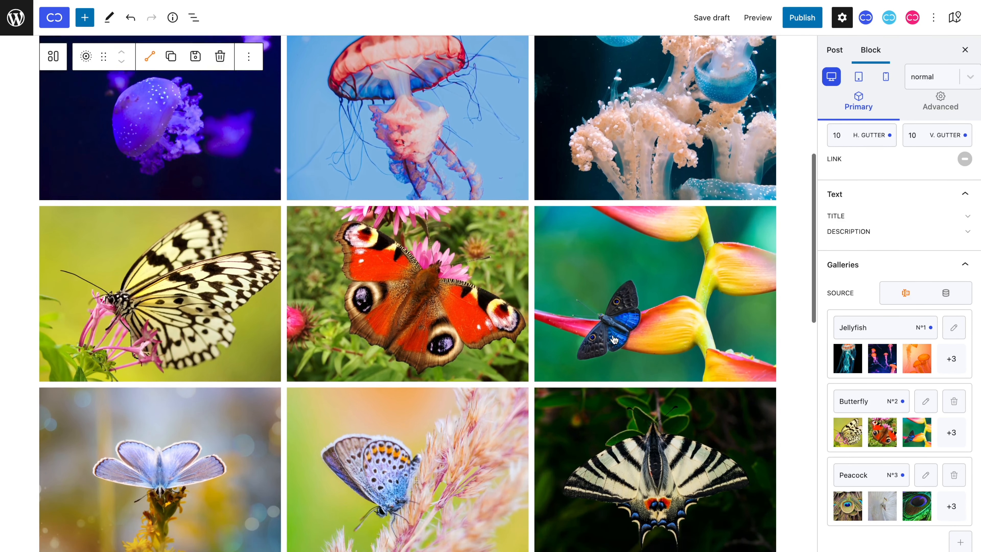
pyautogui.scroll(-4, 614, 339)
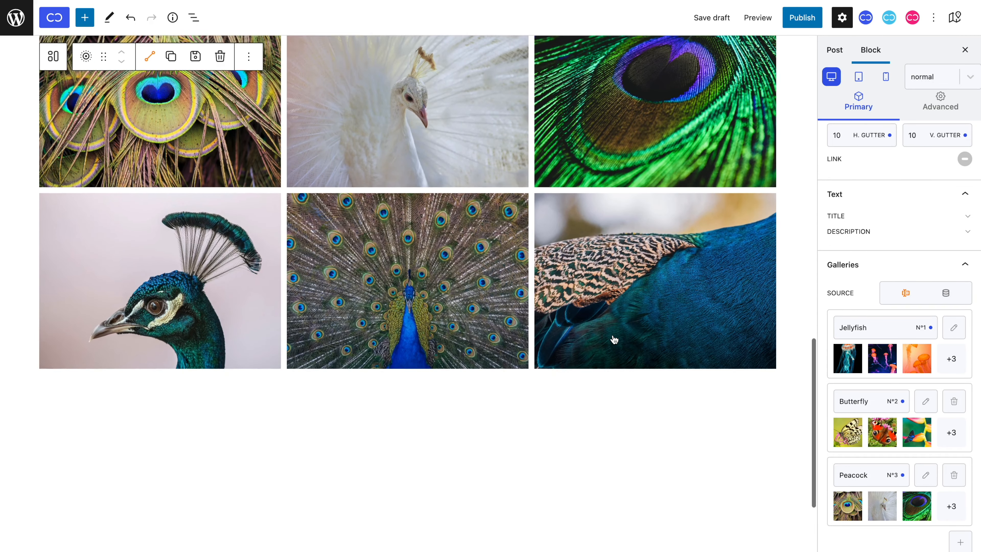
pyautogui.scroll(18, 614, 339)
pyautogui.scroll(3, 614, 339)
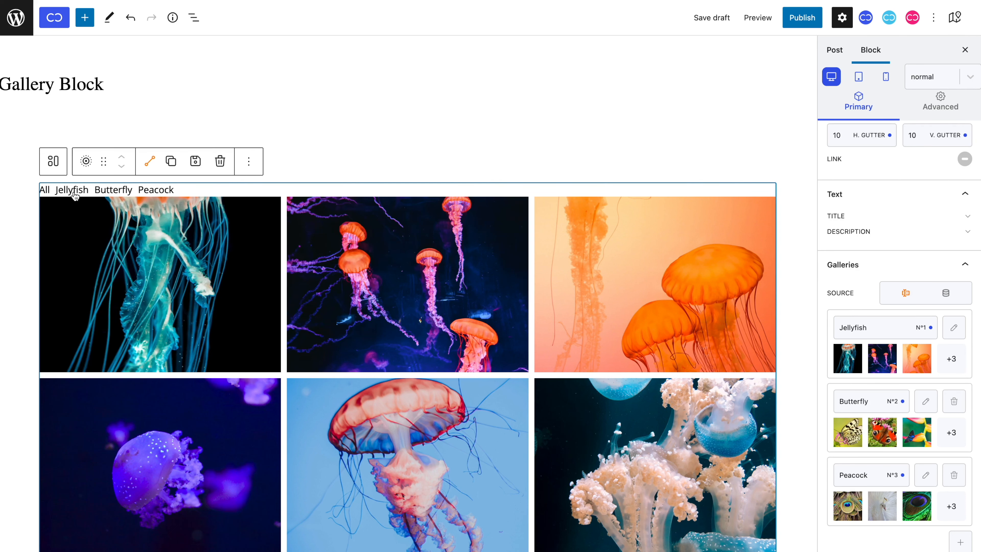
pyautogui.scroll(-2, 73, 195)
pyautogui.click(116, 120)
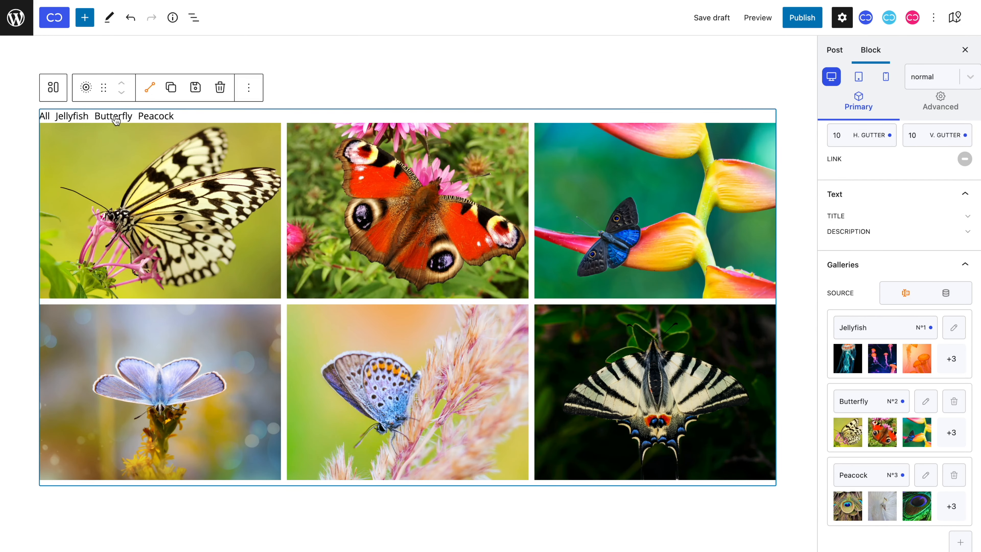
pyautogui.click(151, 121)
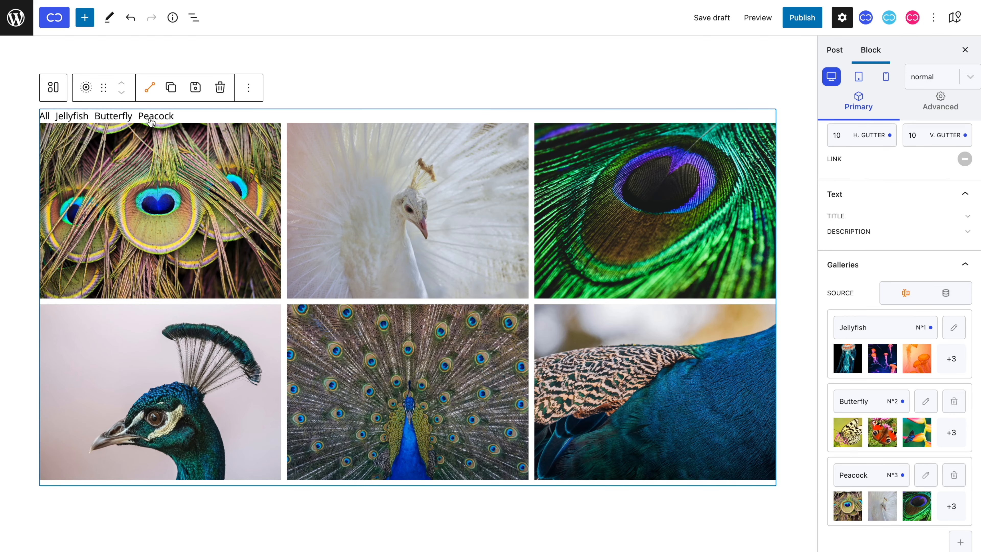
pyautogui.click(120, 120)
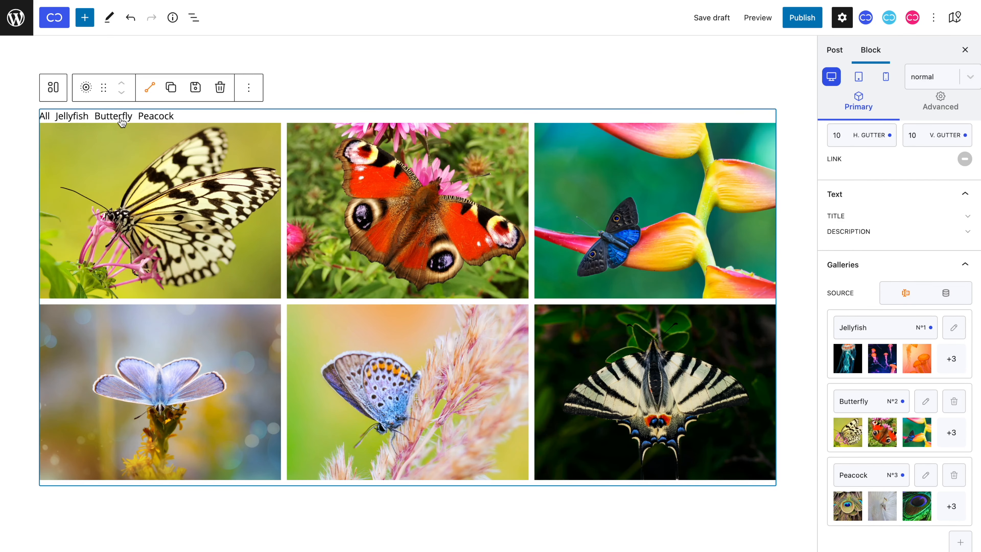
pyautogui.click(81, 121)
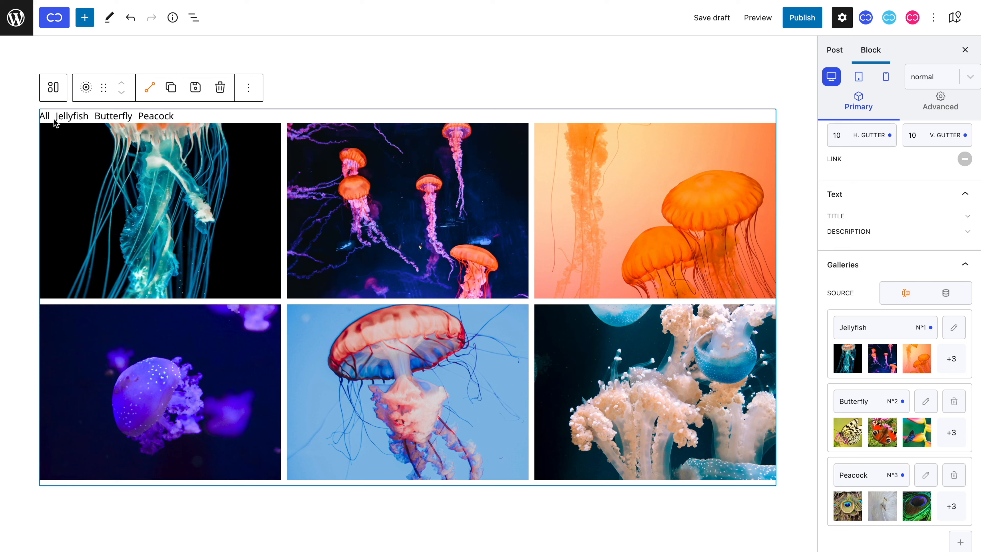
pyautogui.click(46, 119)
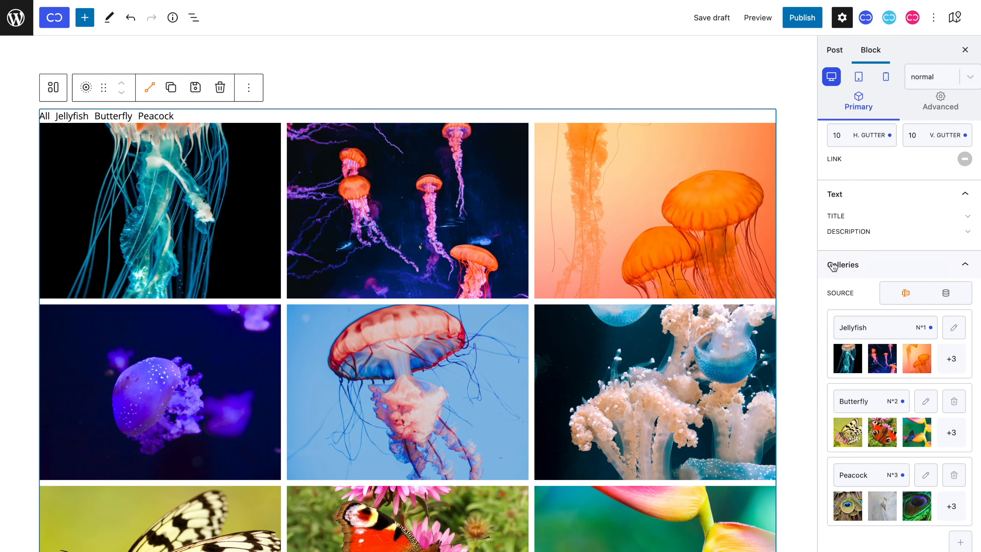
# Step: Turn the filter bar's "All" filter off and back on
pyautogui.scroll(-10, 838, 271)
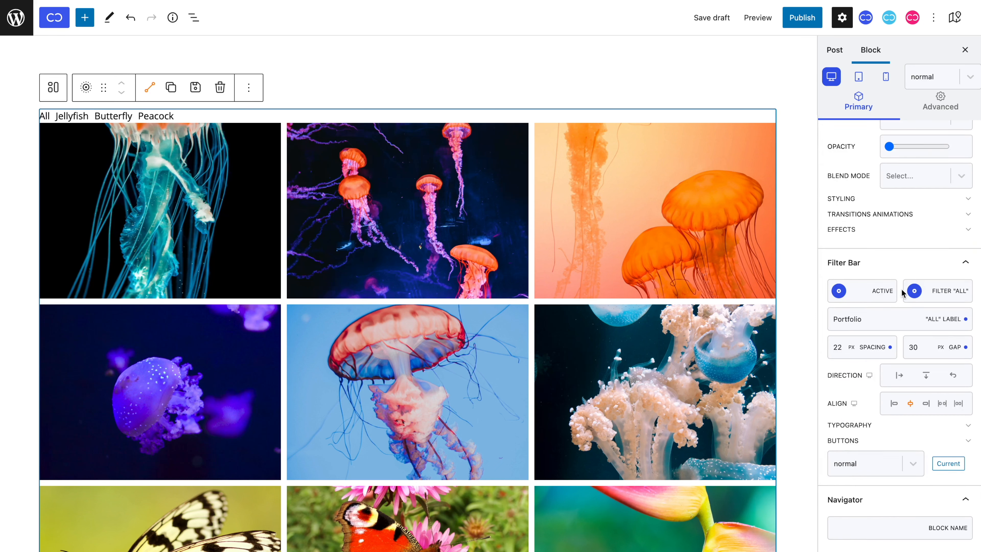
pyautogui.click(913, 292)
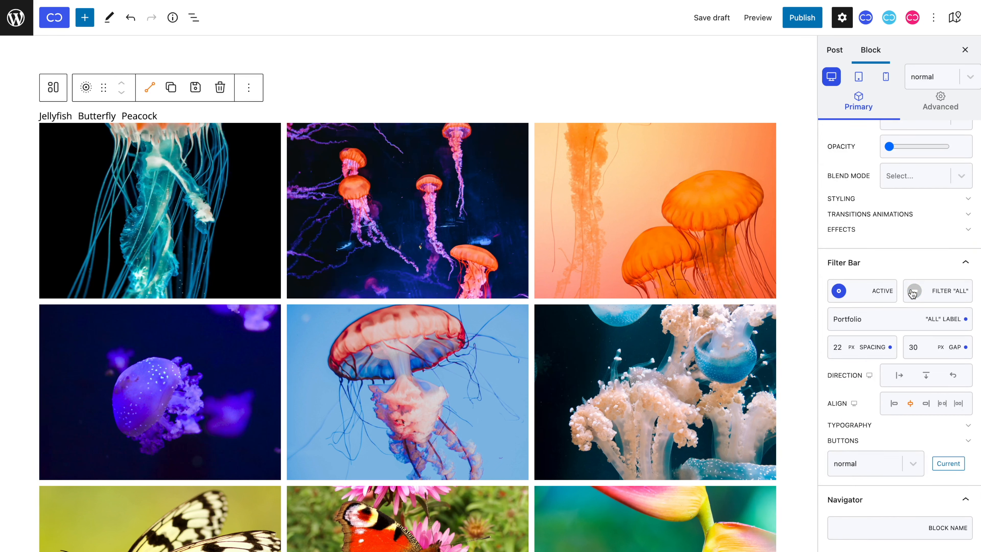
pyautogui.click(913, 292)
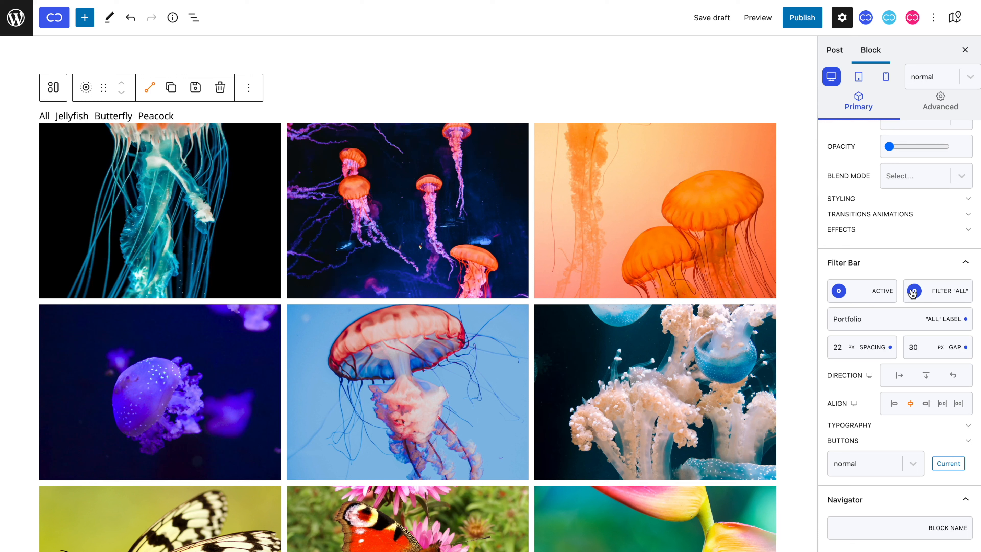
# Step: Keep the gallery type as Grid and set the image height to 467 px
pyautogui.scroll(10, 917, 410)
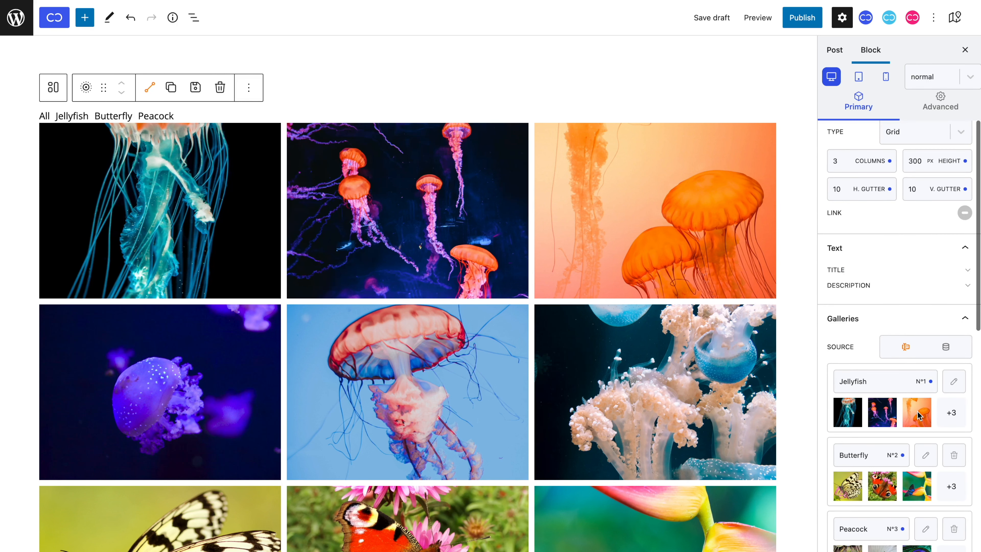
pyautogui.scroll(5, 917, 411)
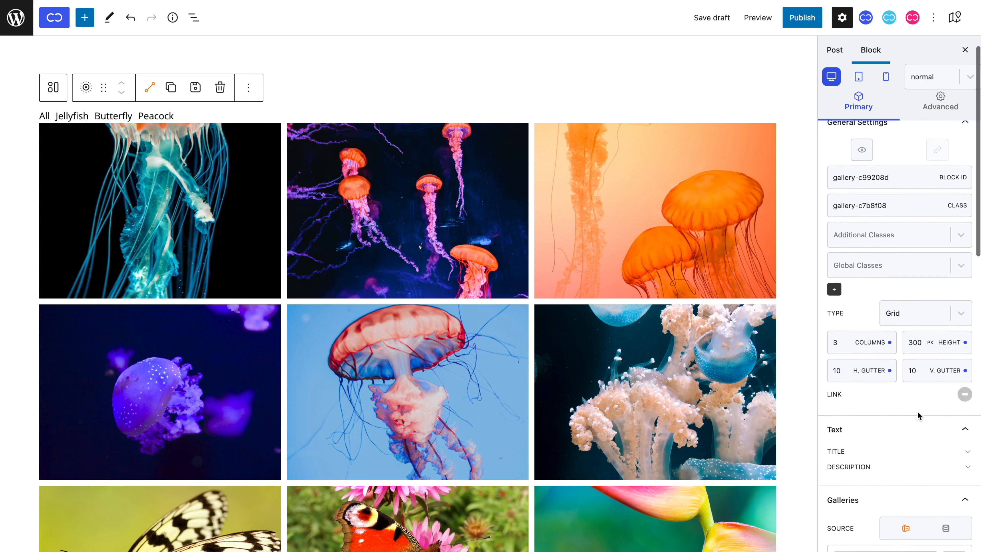
pyautogui.click(908, 315)
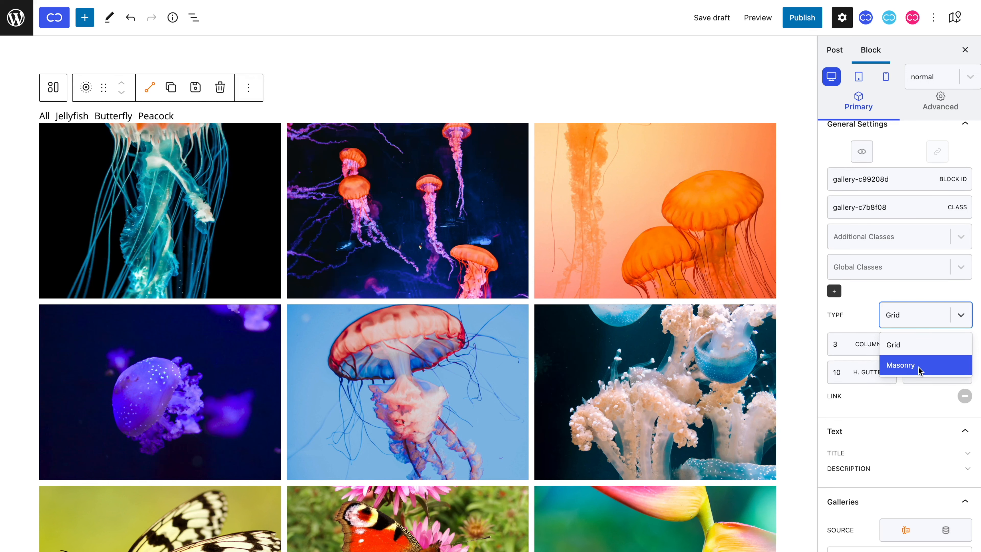
pyautogui.click(912, 345)
pyautogui.moveTo(920, 348); pyautogui.dragTo(913, 253)
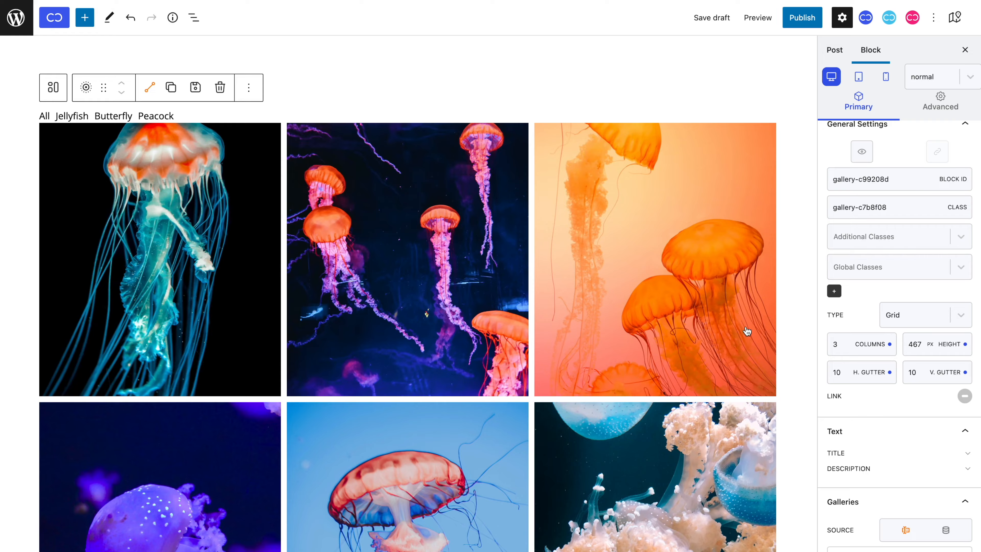
# Step: Review the taller grid images and change the gallery type to Masonry
pyautogui.scroll(-12, 745, 332)
pyautogui.scroll(-10, 746, 331)
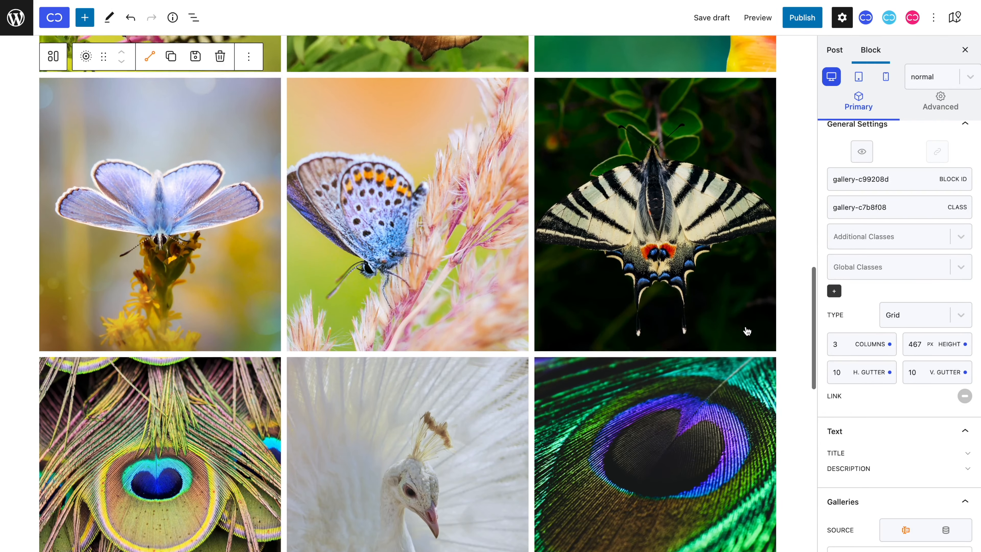
pyautogui.scroll(20, 746, 331)
pyautogui.scroll(10, 746, 331)
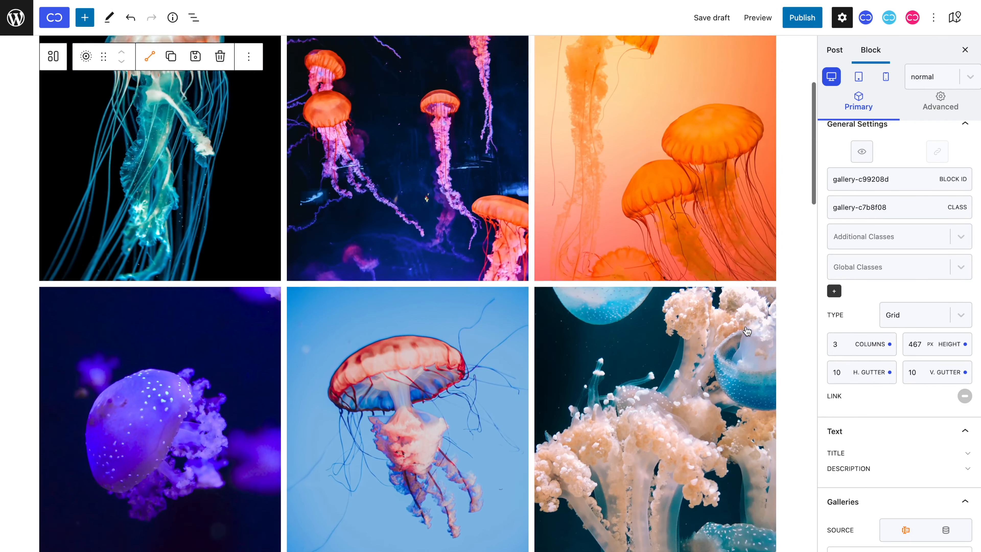
pyautogui.click(908, 320)
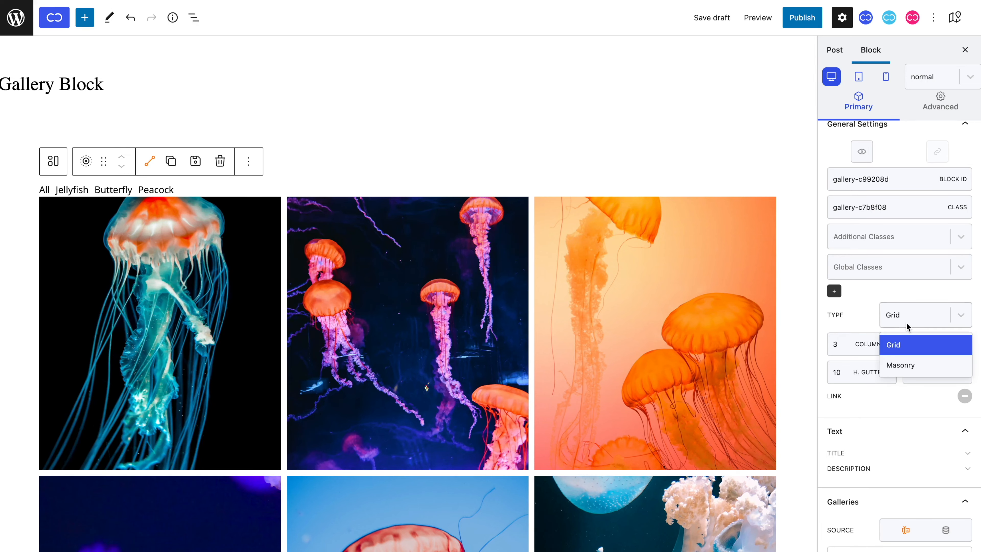
pyautogui.click(909, 365)
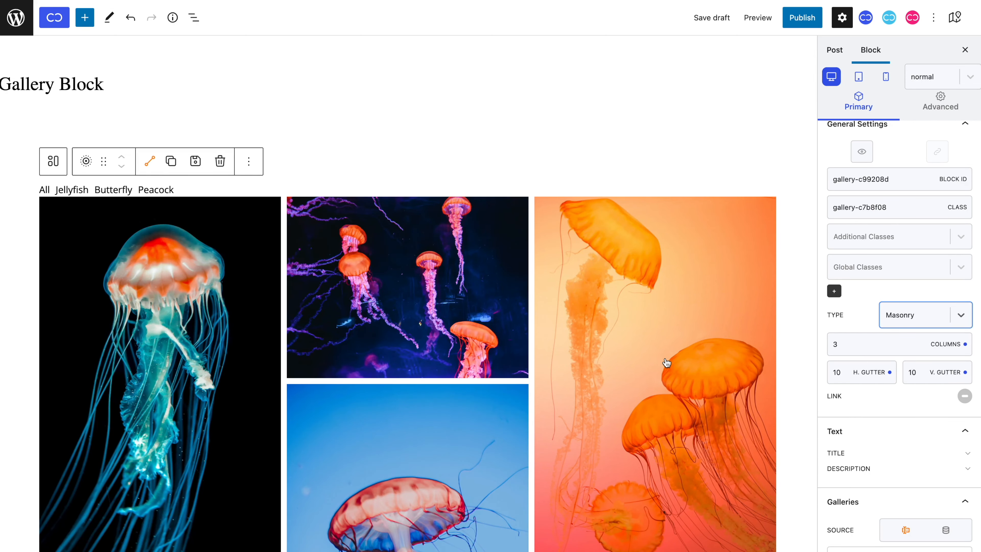
# Step: Review the gallery images in the masonry layout and set the gallery type back to Grid
pyautogui.scroll(-15, 666, 363)
pyautogui.scroll(-10, 667, 363)
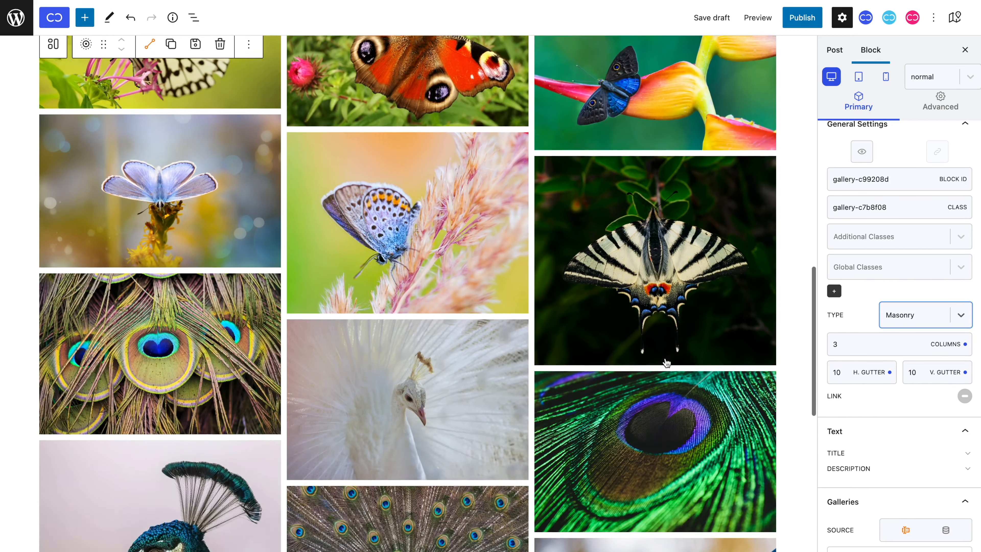
pyautogui.scroll(15, 666, 362)
pyautogui.scroll(10, 666, 362)
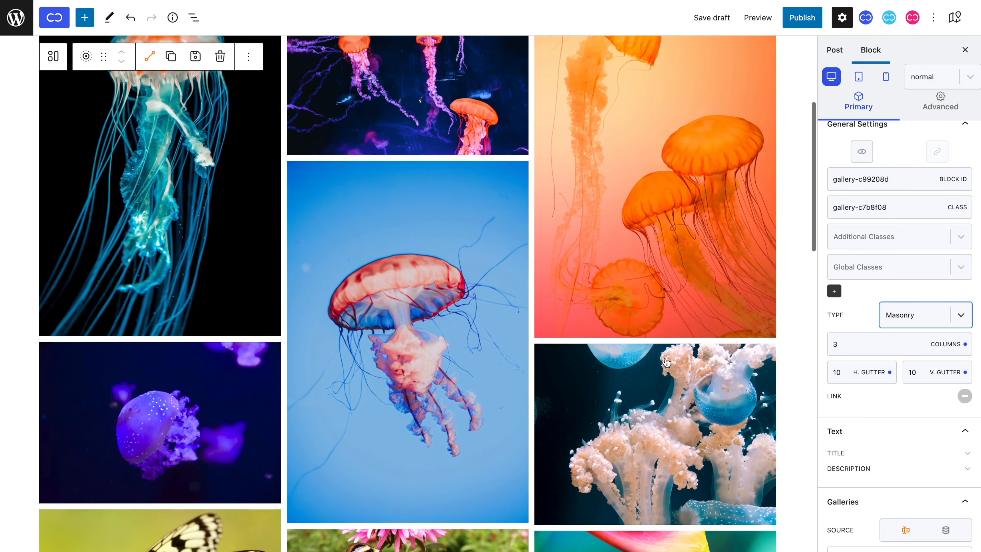
pyautogui.click(895, 324)
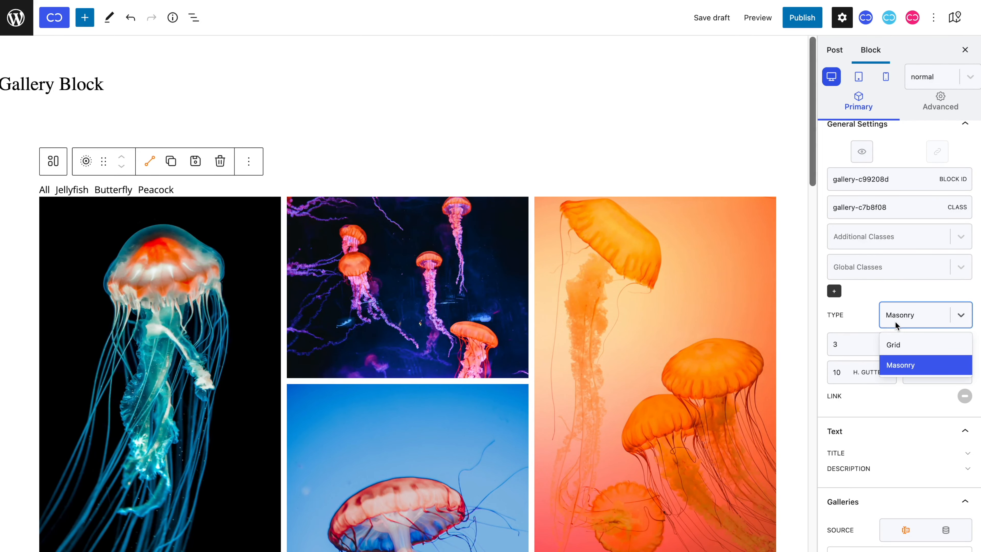
pyautogui.click(895, 344)
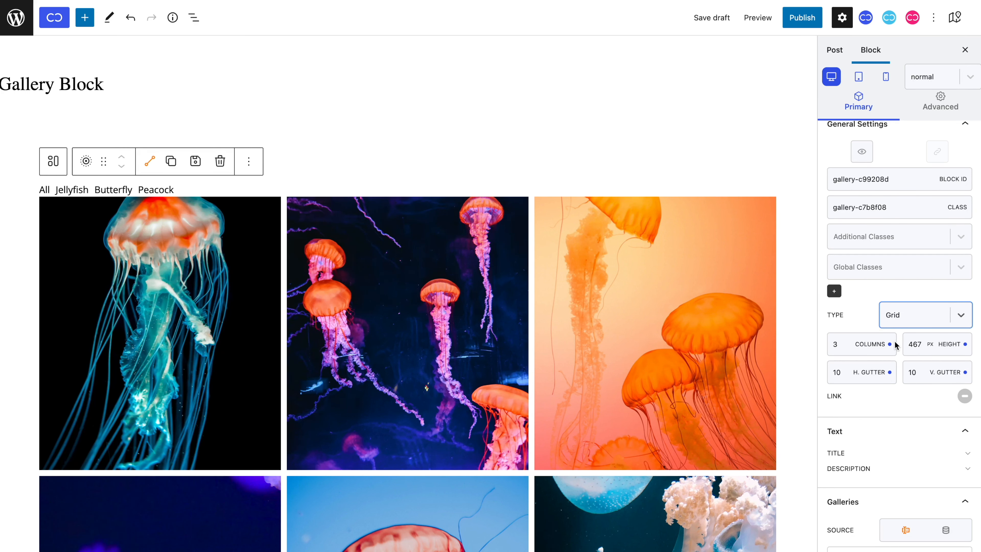
# Step: Clear the custom grid image height, set it to 300 px and check the resulting rows
pyautogui.click(966, 344)
pyautogui.write('300')
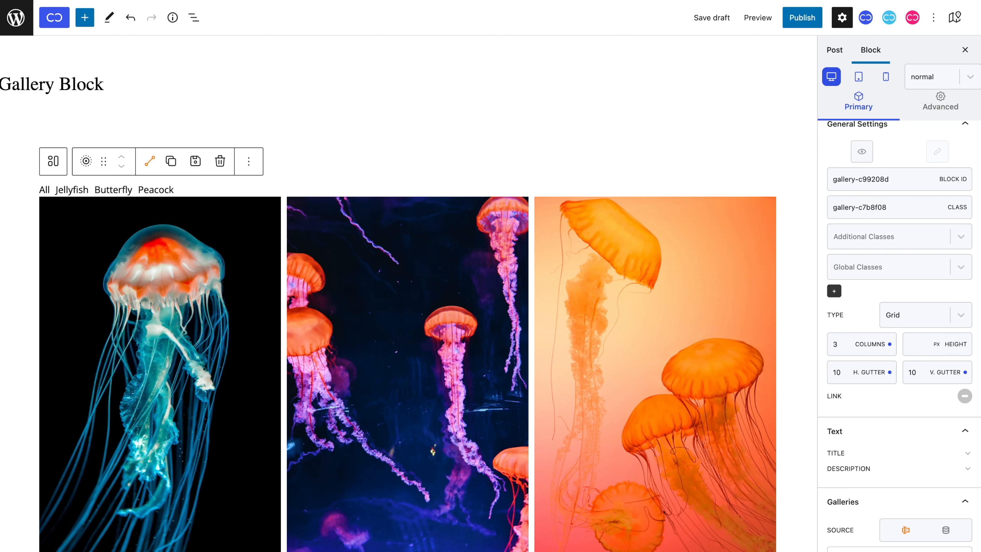
pyautogui.scroll(-2, 756, 319)
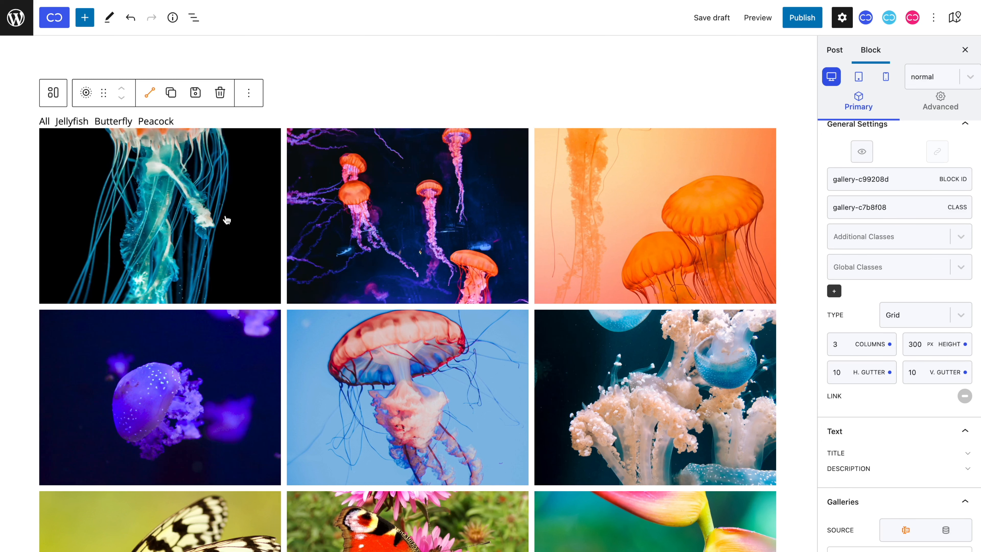
# Step: Switch the gallery type to Masonry for comparison and return it to Grid
pyautogui.click(914, 321)
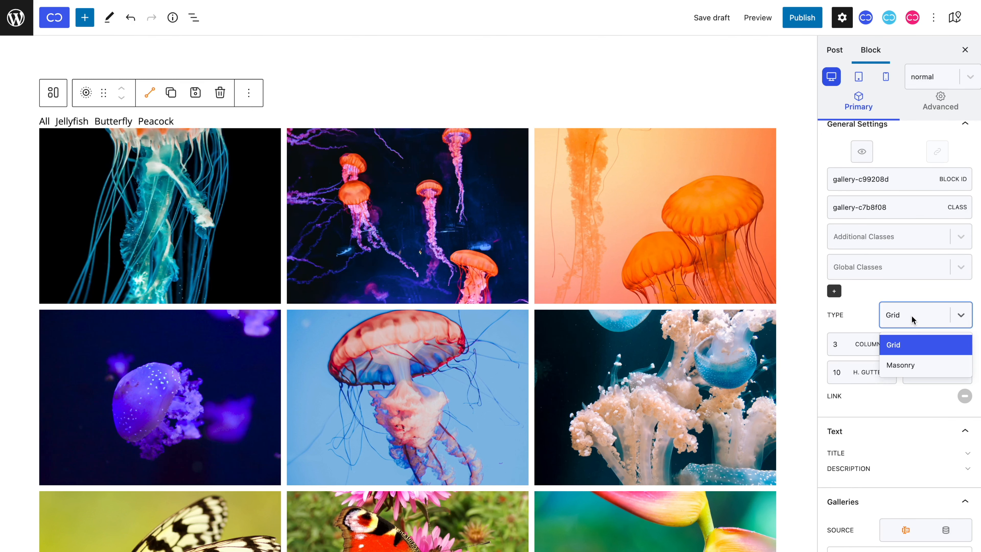
pyautogui.click(913, 365)
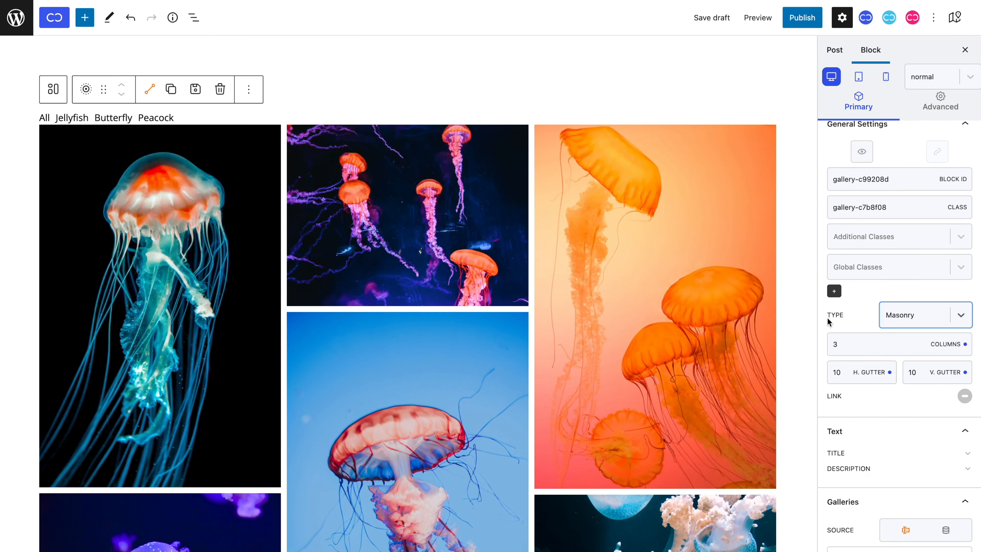
pyautogui.click(915, 313)
pyautogui.click(915, 342)
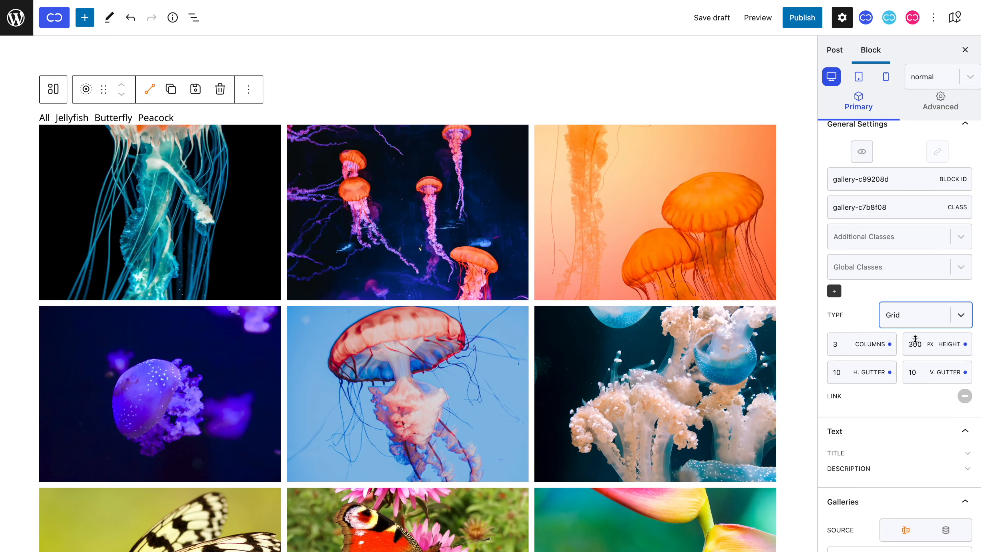
# Step: Set both the horizontal and vertical gutters between the gallery images to 30
pyautogui.moveTo(843, 349); pyautogui.dragTo(844, 349)
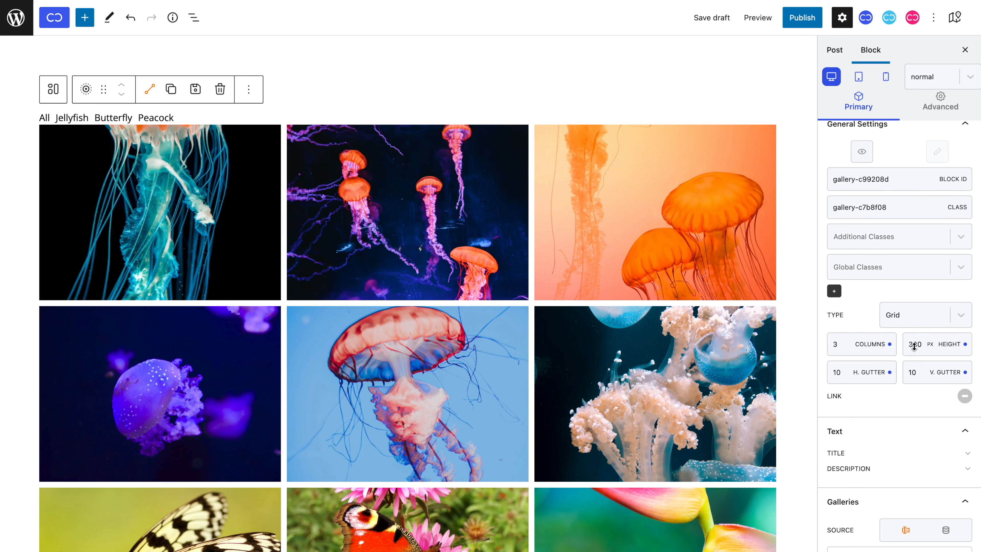
pyautogui.moveTo(914, 347)
pyautogui.mouseDown()
pyautogui.moveTo(915, 246)
pyautogui.moveTo(920, 348)
pyautogui.mouseUp()
pyautogui.scroll(1, 920, 349)
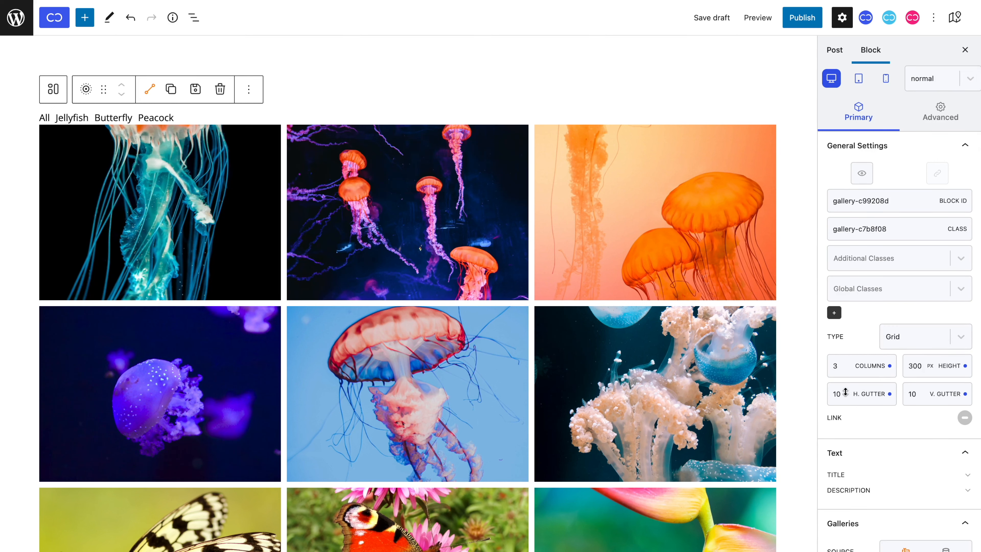
pyautogui.moveTo(843, 393); pyautogui.dragTo(844, 382)
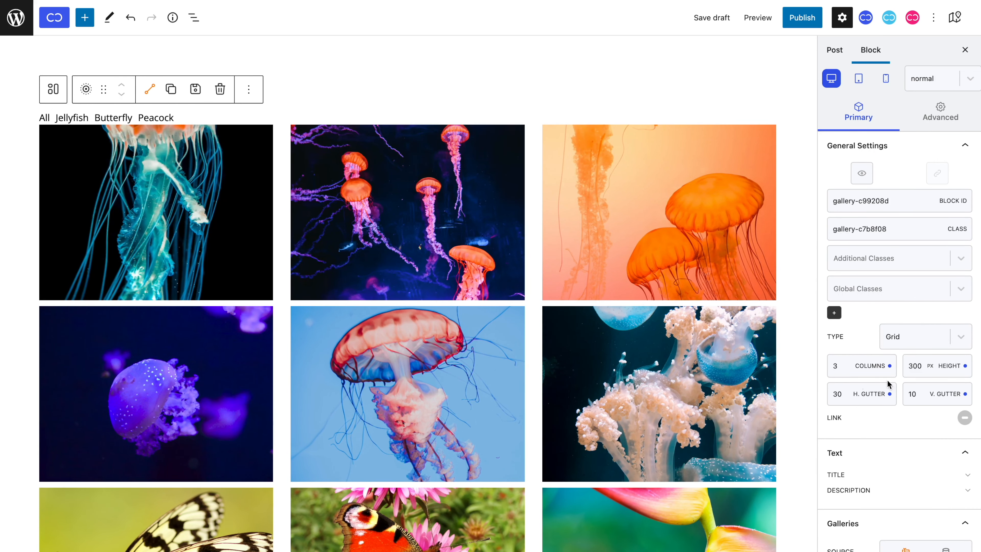
pyautogui.moveTo(918, 390); pyautogui.dragTo(919, 381)
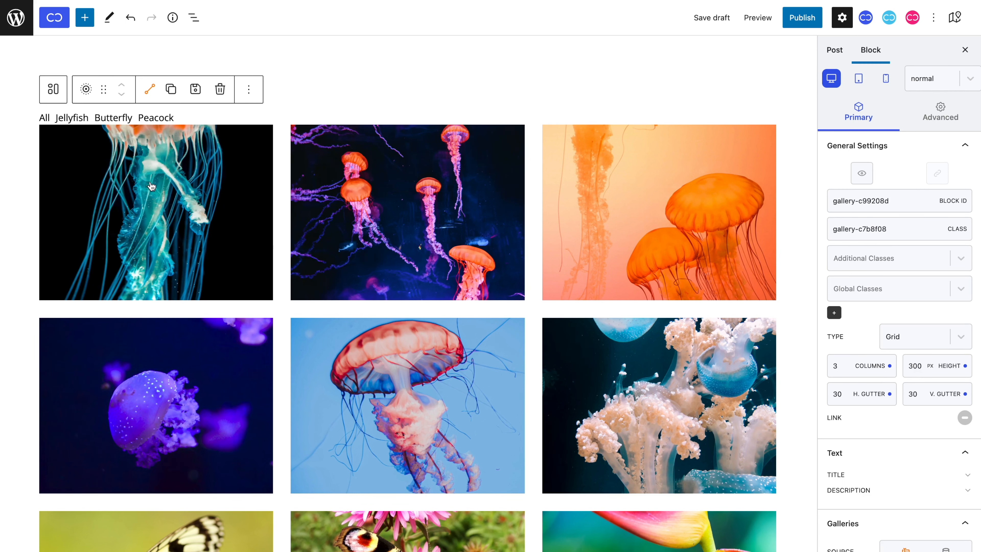
# Step: Try a 2-column grid and check the gallery with the Jellyfish, Butterfly and Peacock filters
pyautogui.click(72, 118)
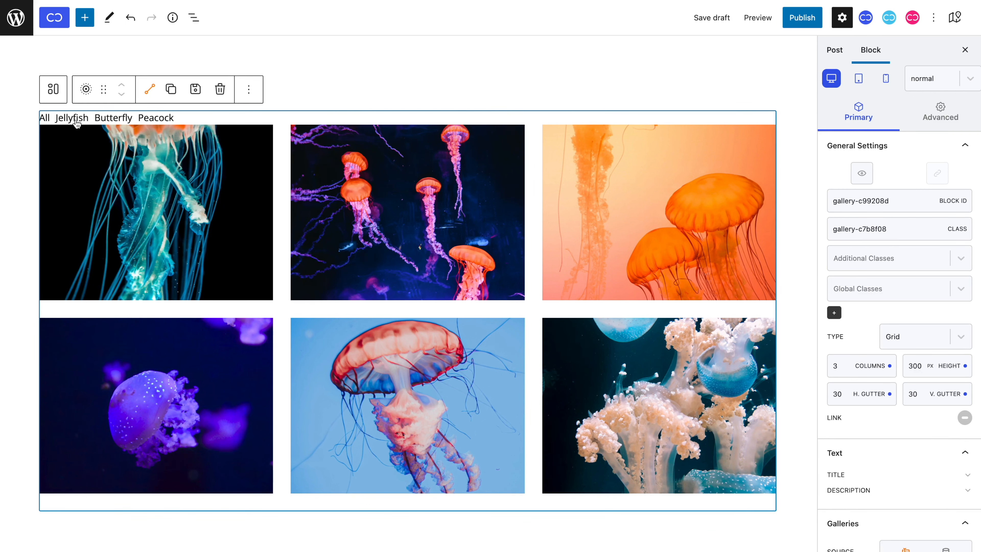
pyautogui.click(847, 368)
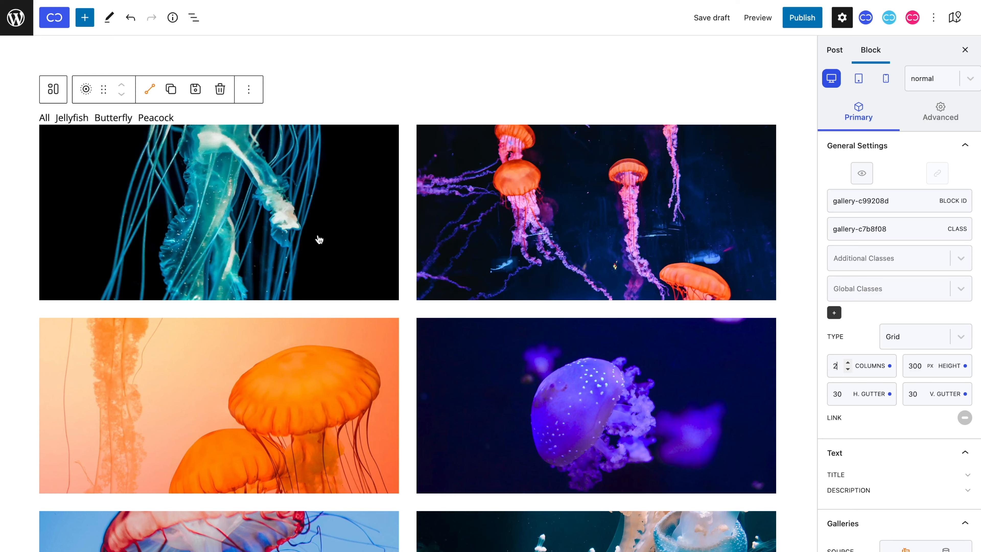
pyautogui.click(113, 120)
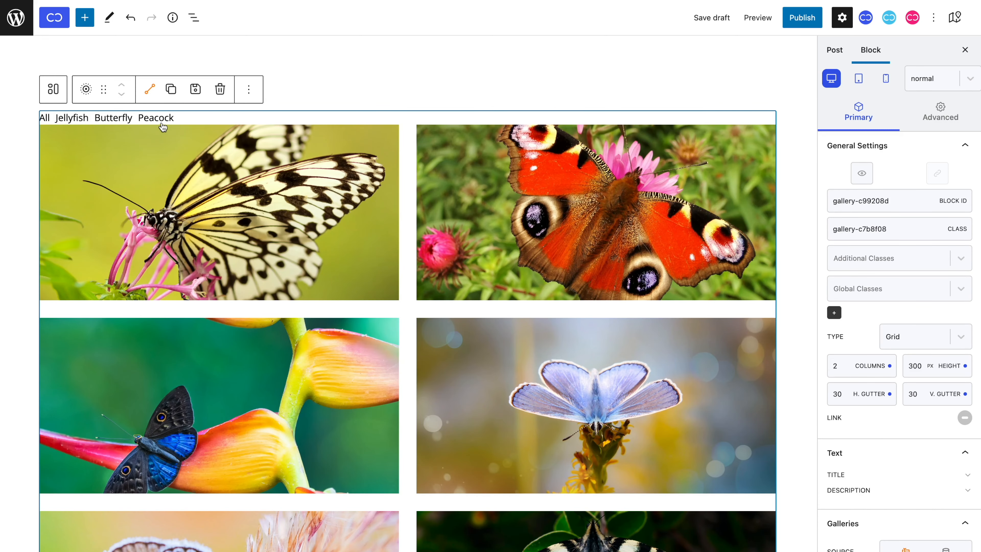
pyautogui.click(162, 123)
# Step: Try 4 columns with the Butterfly, Jellyfish and All filters, and set the gallery back to 3 columns
pyautogui.doubleClick(836, 365)
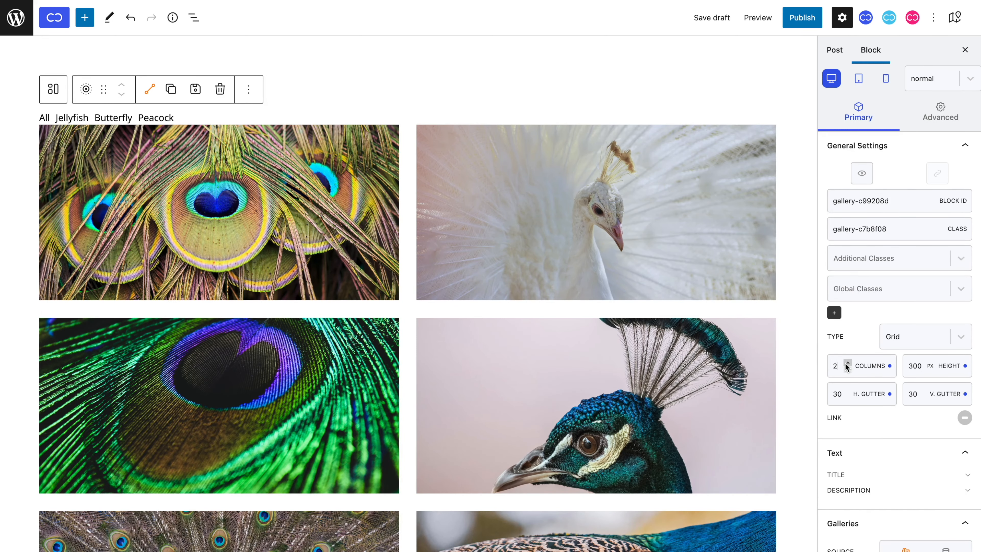
pyautogui.write('4')
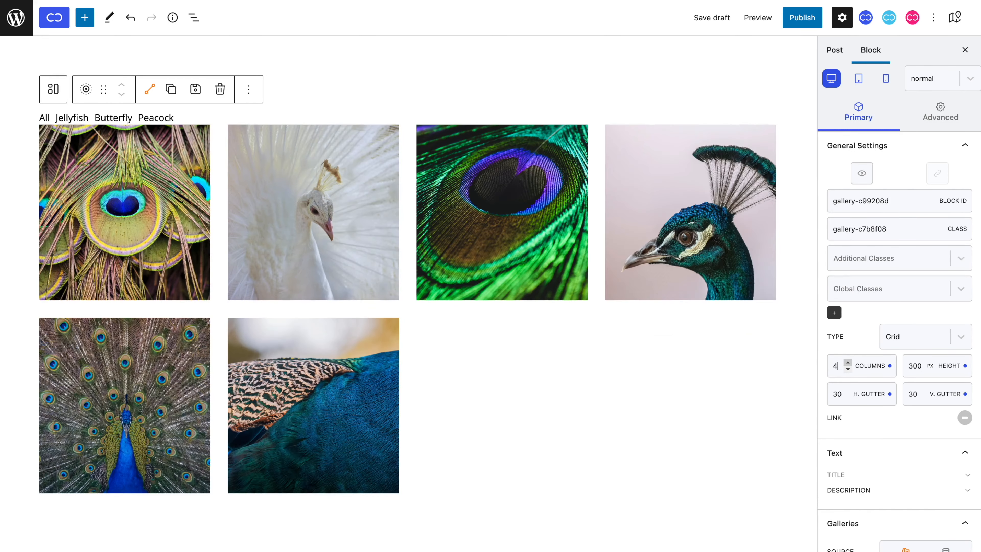
pyautogui.click(105, 120)
pyautogui.click(68, 119)
pyautogui.click(44, 117)
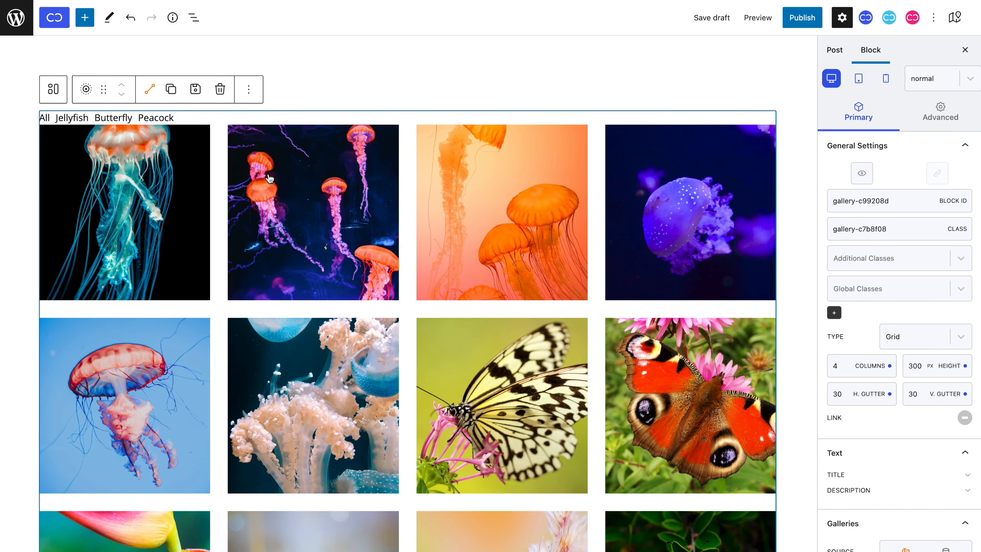
pyautogui.doubleClick(836, 365)
pyautogui.write('3')
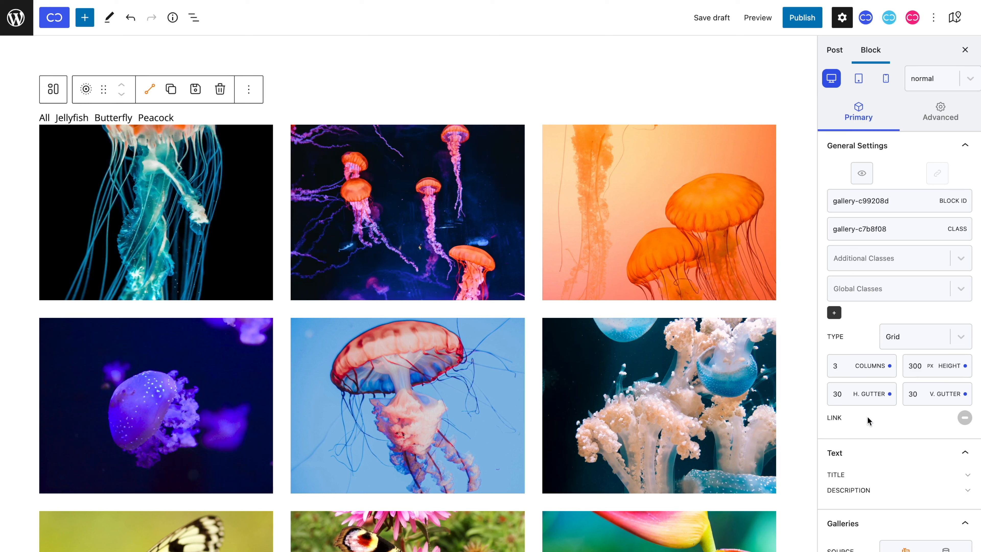
# Step: Enable links on the gallery images and set the link type to Lightbox
pyautogui.click(965, 417)
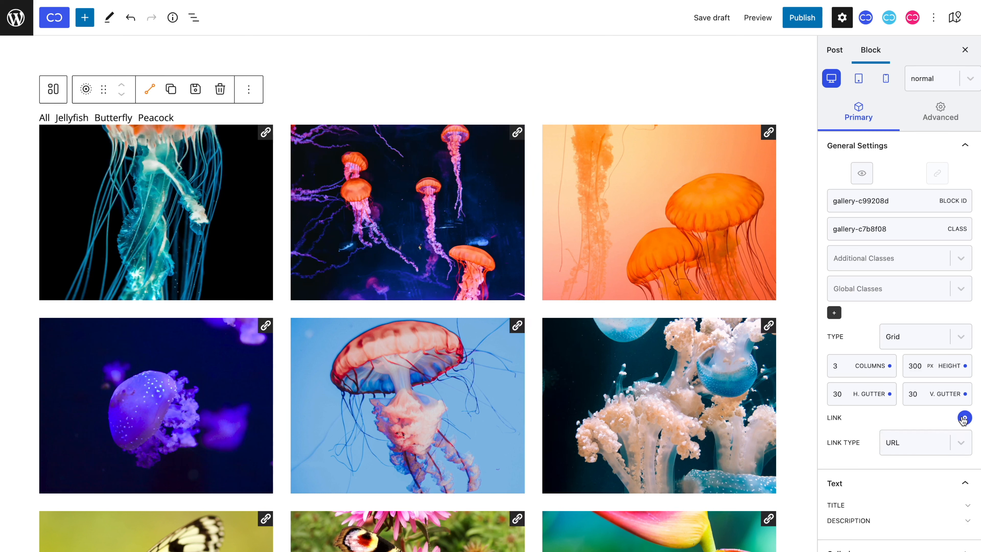
pyautogui.click(935, 444)
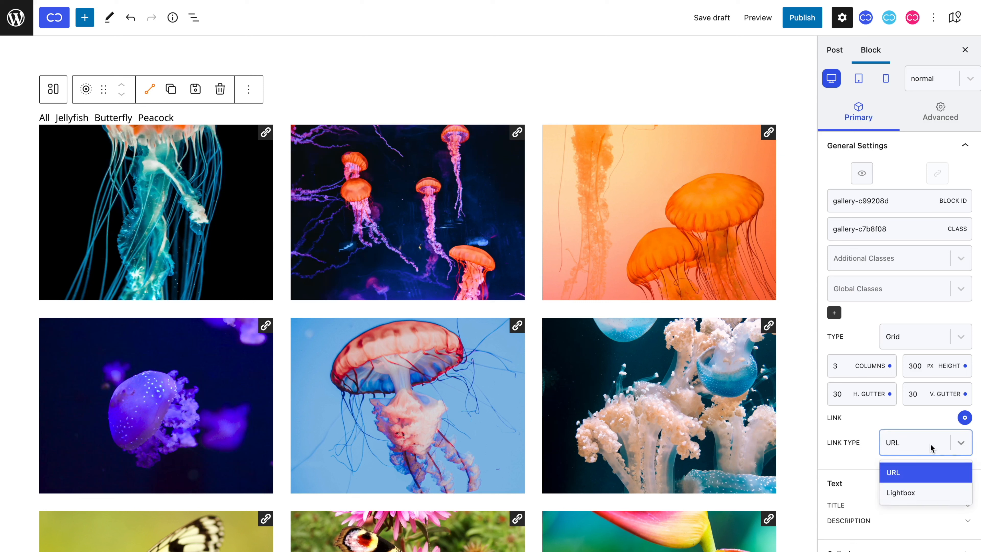
pyautogui.click(933, 496)
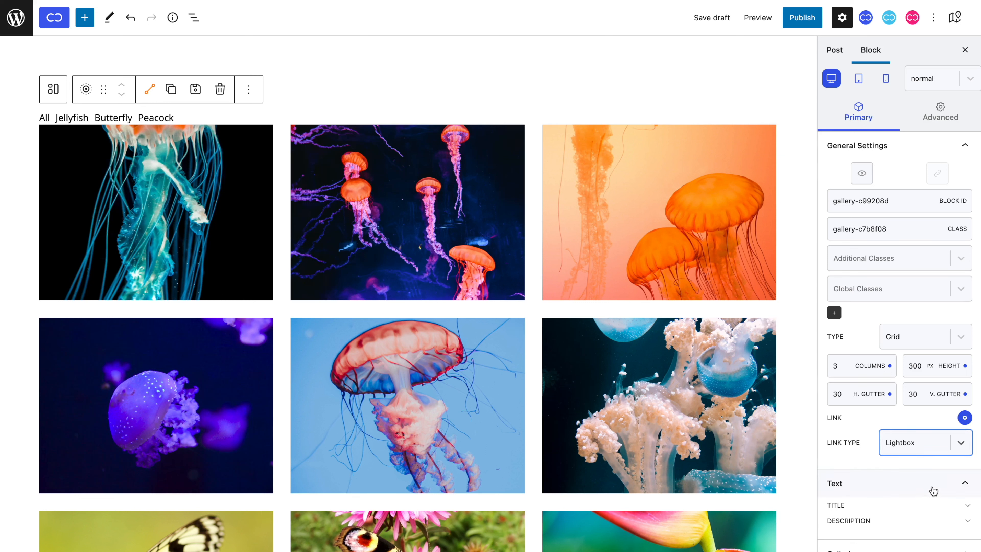
pyautogui.click(929, 454)
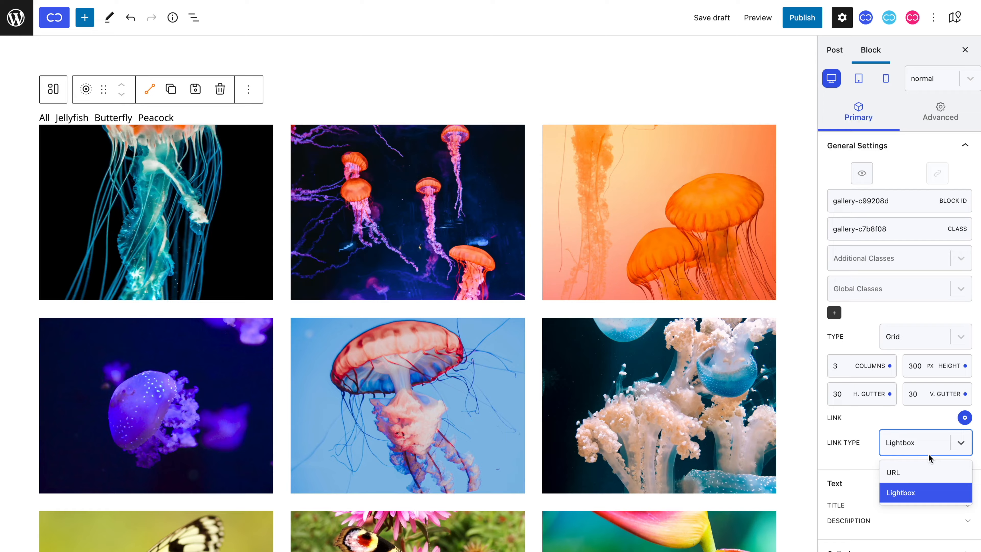
# Step: Open the first jellyfish image in the lightbox, browse through the butterfly and peacock images, and close the lightbox
pyautogui.click(284, 199)
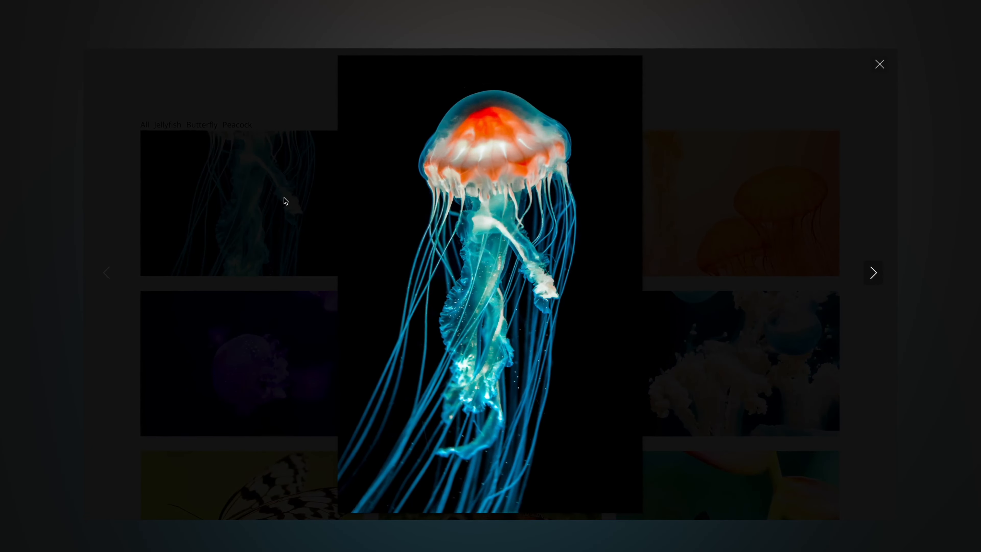
pyautogui.click(285, 200)
pyautogui.click(498, 193)
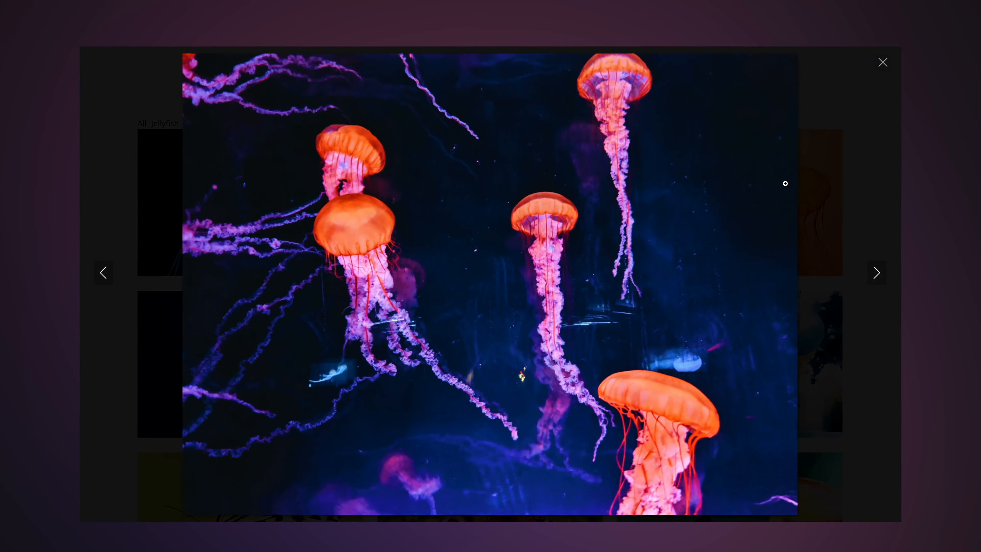
pyautogui.click(824, 190)
pyautogui.click(744, 362)
pyautogui.press('Right')
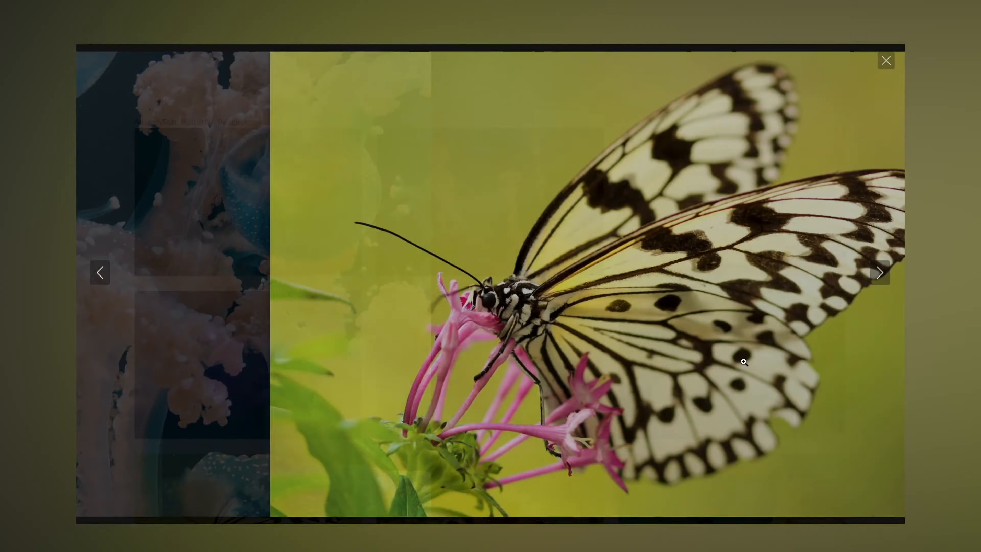
pyautogui.press('Right')
pyautogui.press('Right')
pyautogui.press('Right')
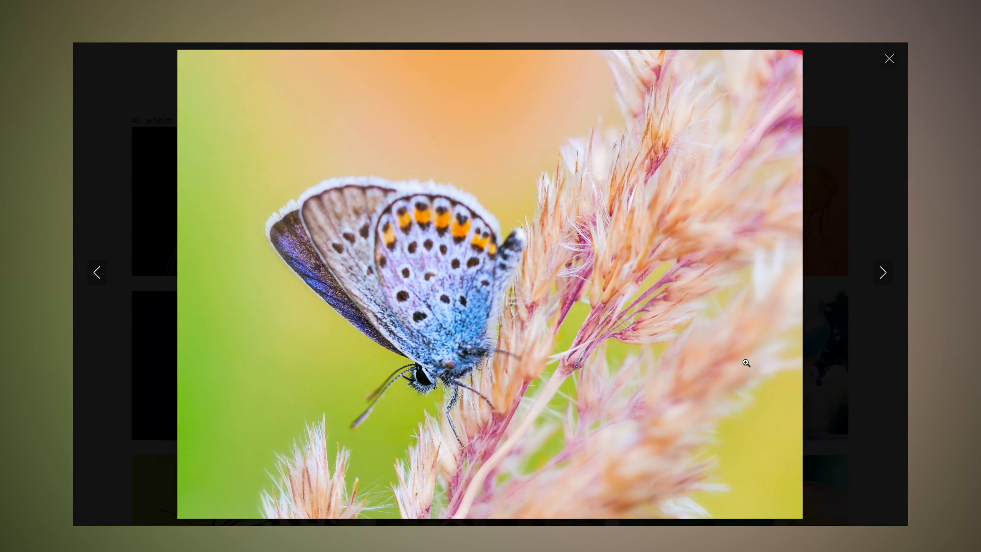
pyautogui.press('Right')
pyautogui.press('Right')
pyautogui.press('Right')
pyautogui.press('Right')
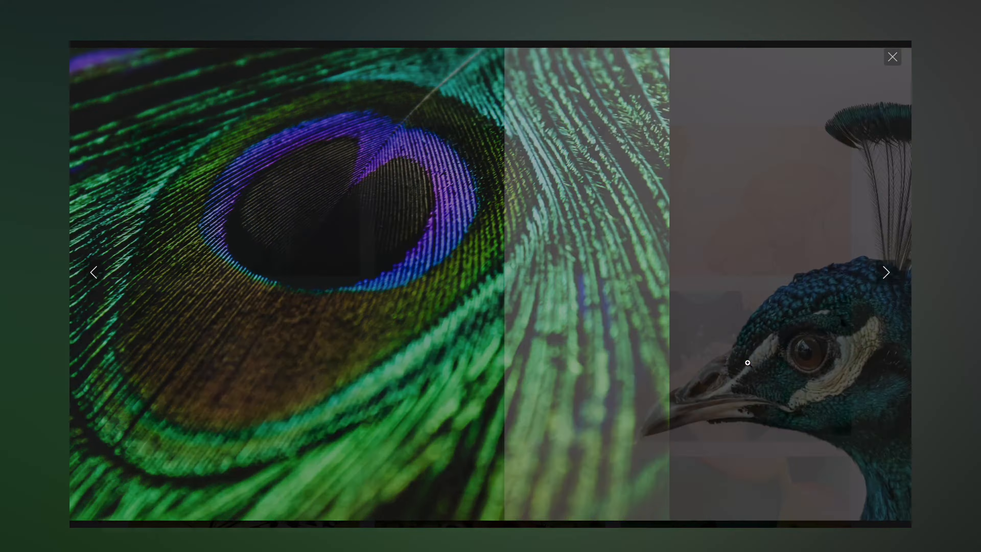
pyautogui.press('Right')
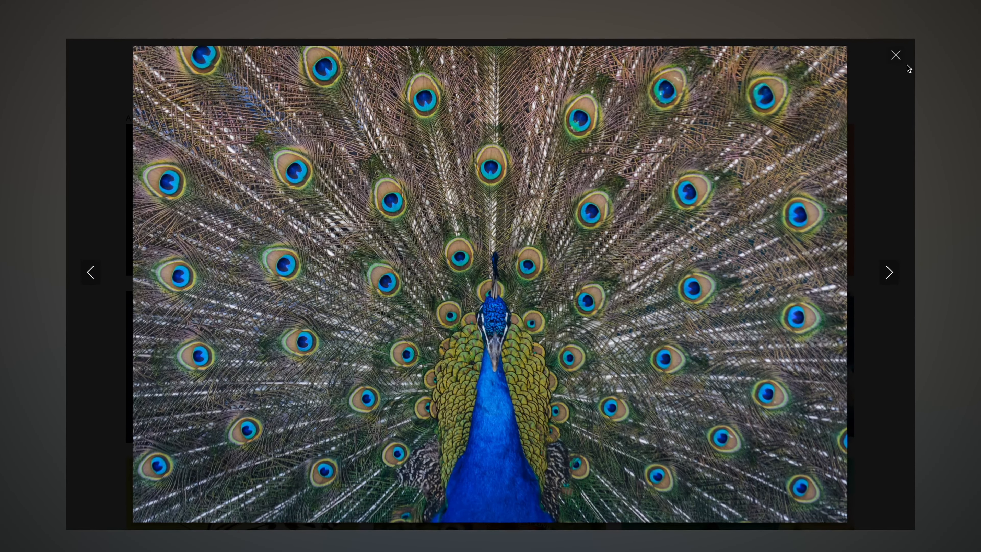
pyautogui.click(902, 56)
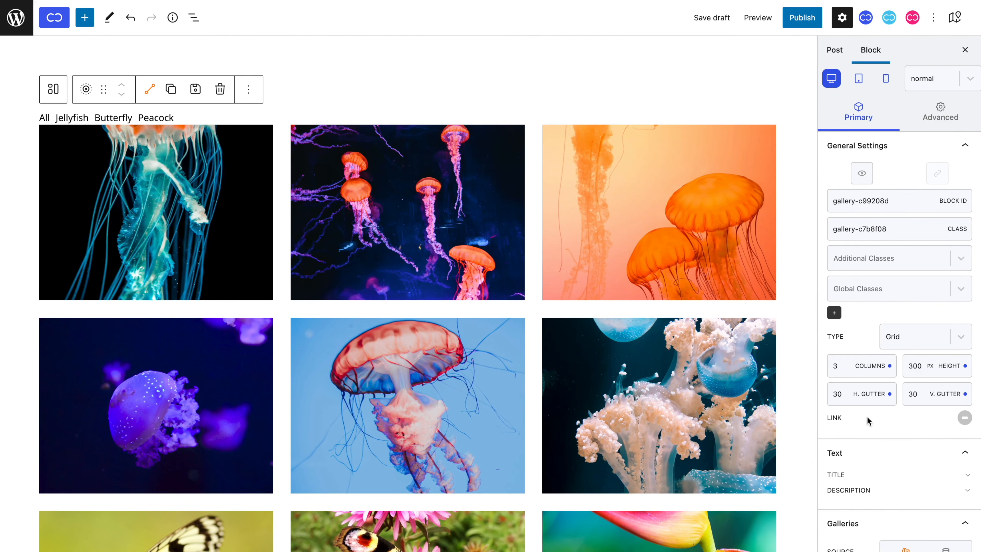
# Step: Enable image links with the link type URL and open the link field of the first jellyfish image
pyautogui.click(964, 417)
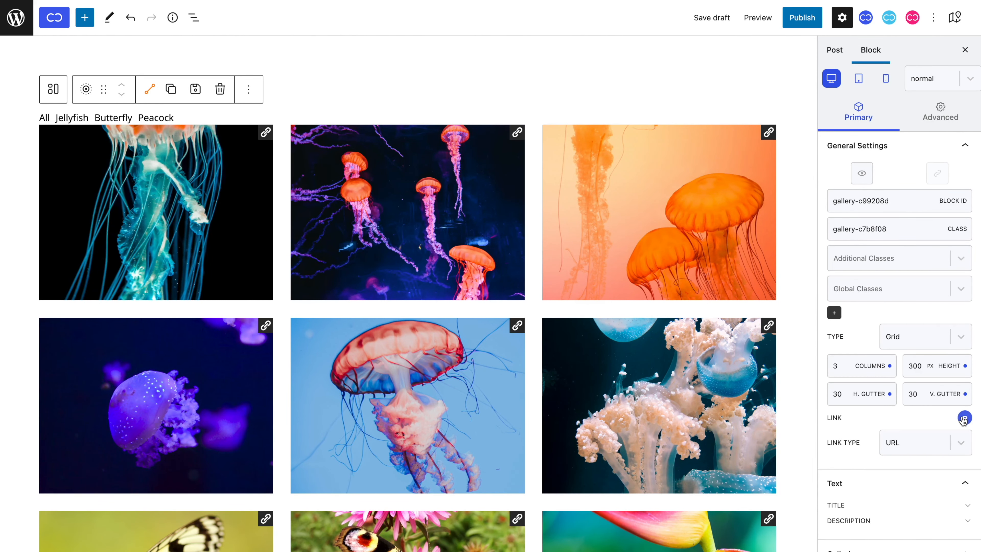
pyautogui.click(932, 444)
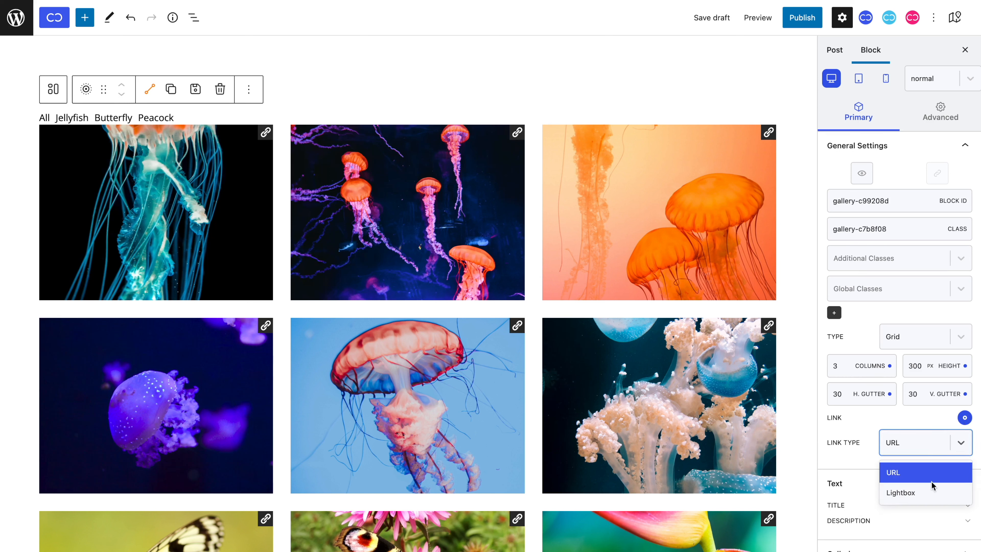
pyautogui.click(930, 444)
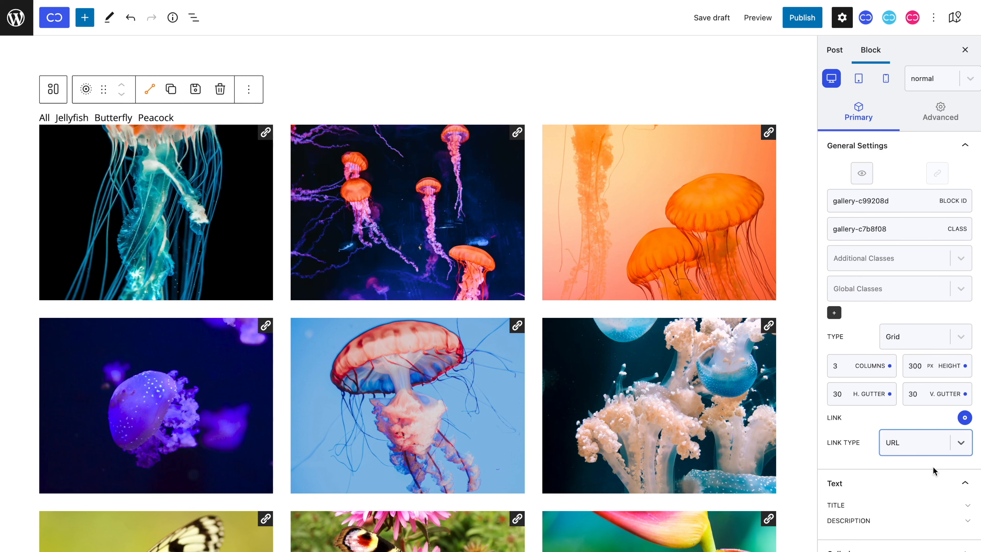
pyautogui.click(271, 133)
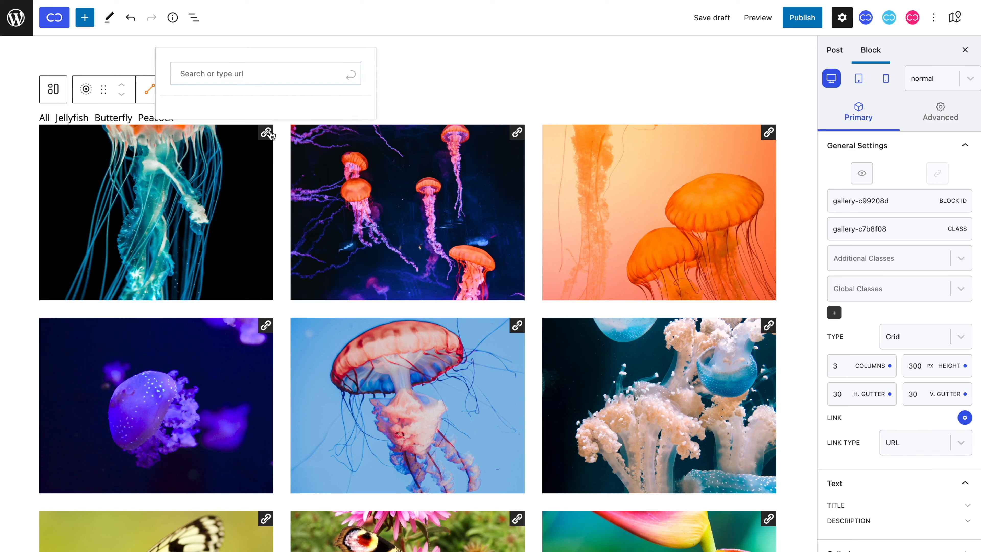
pyautogui.click(271, 133)
pyautogui.scroll(-12, 615, 417)
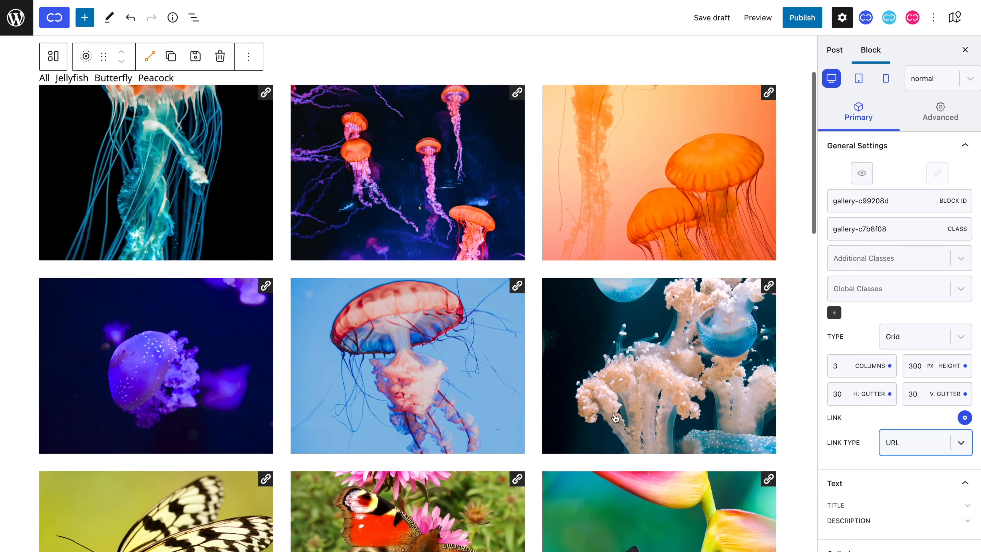
pyautogui.scroll(-3, 615, 417)
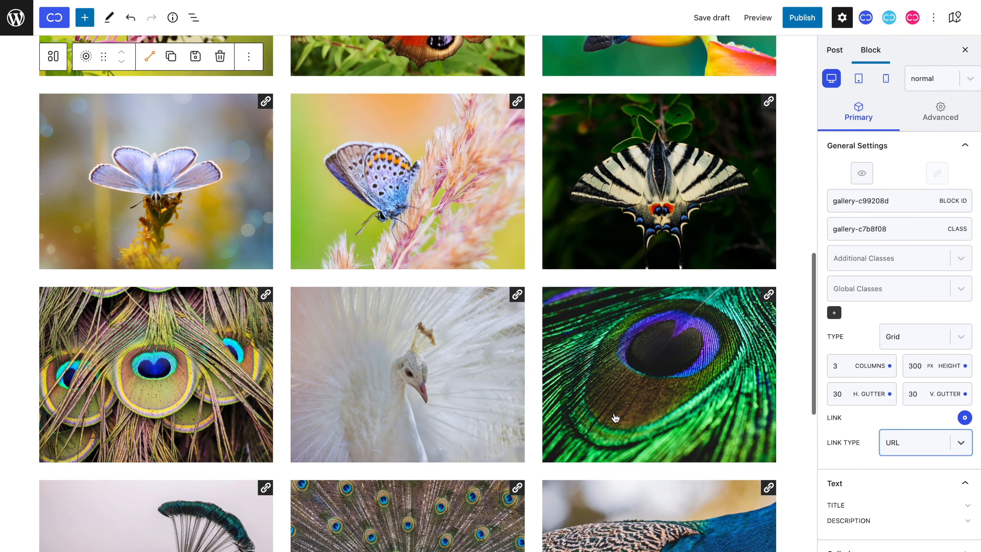
pyautogui.click(519, 302)
pyautogui.write('https://cwicly.com')
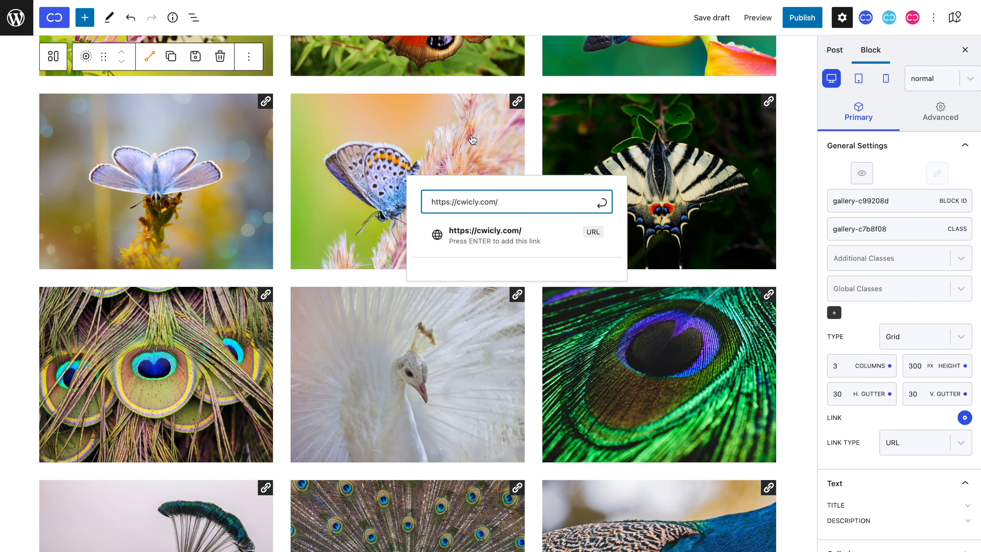
pyautogui.click(488, 244)
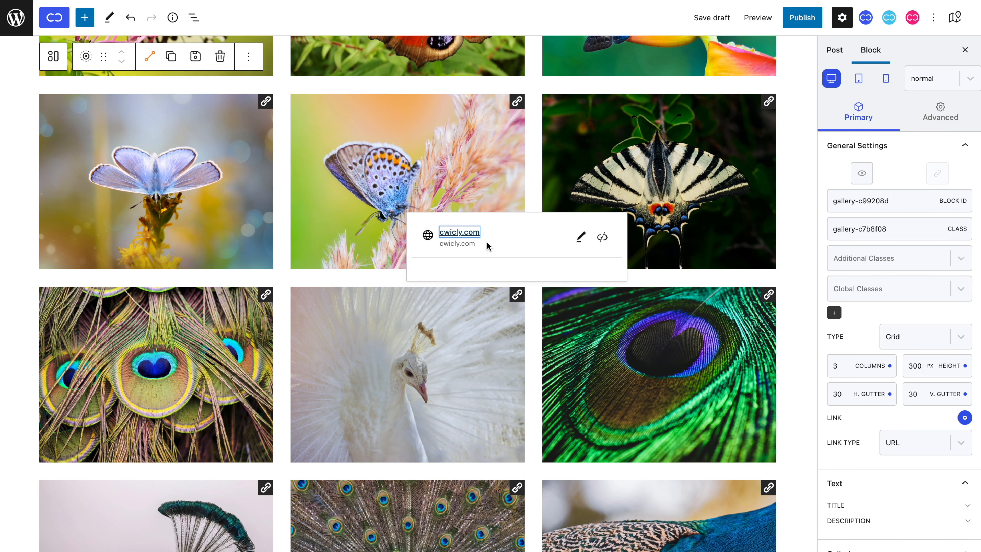
# Step: Publish the post, test the white peacock image's link on the published page, and return to the editor
pyautogui.click(799, 20)
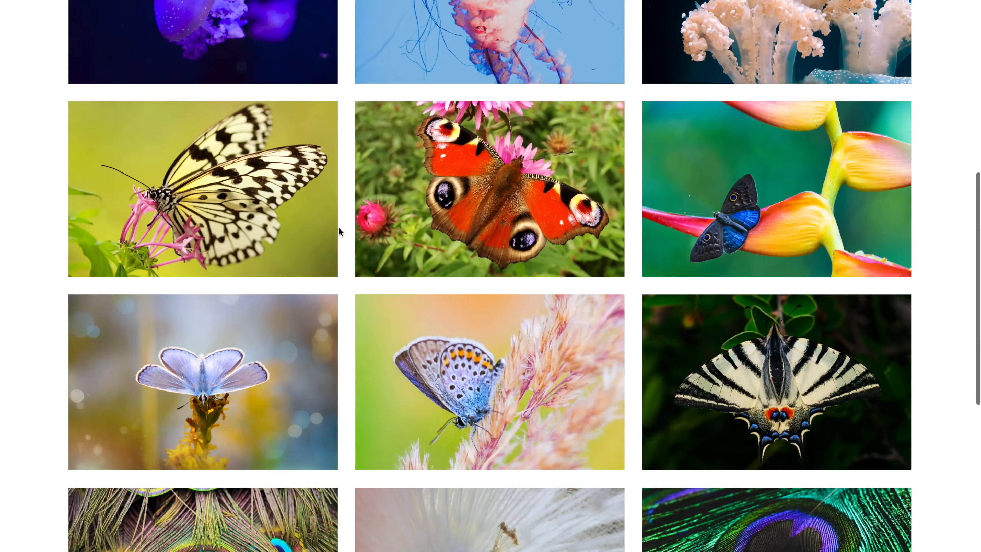
pyautogui.scroll(-5, 338, 227)
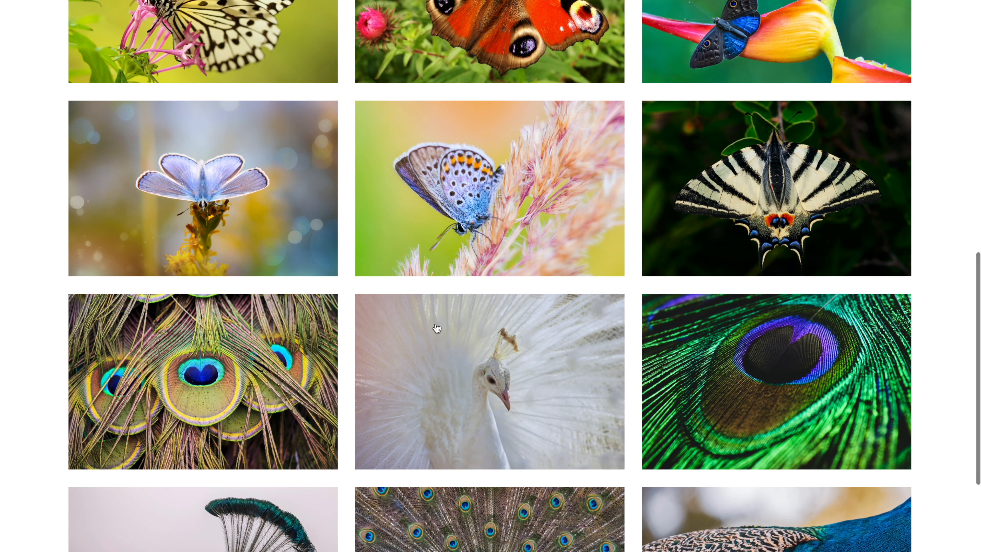
pyautogui.click(438, 327)
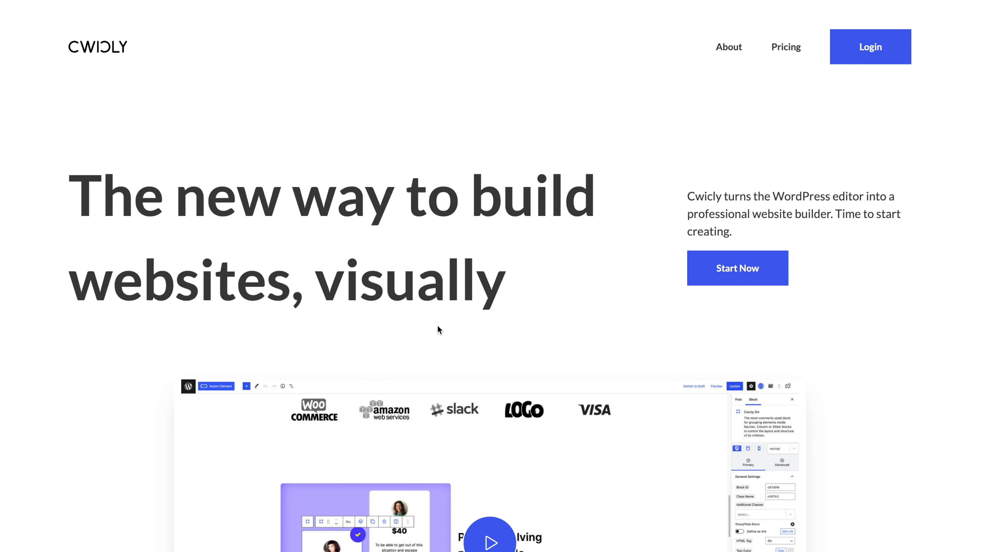
pyautogui.press('super+[')
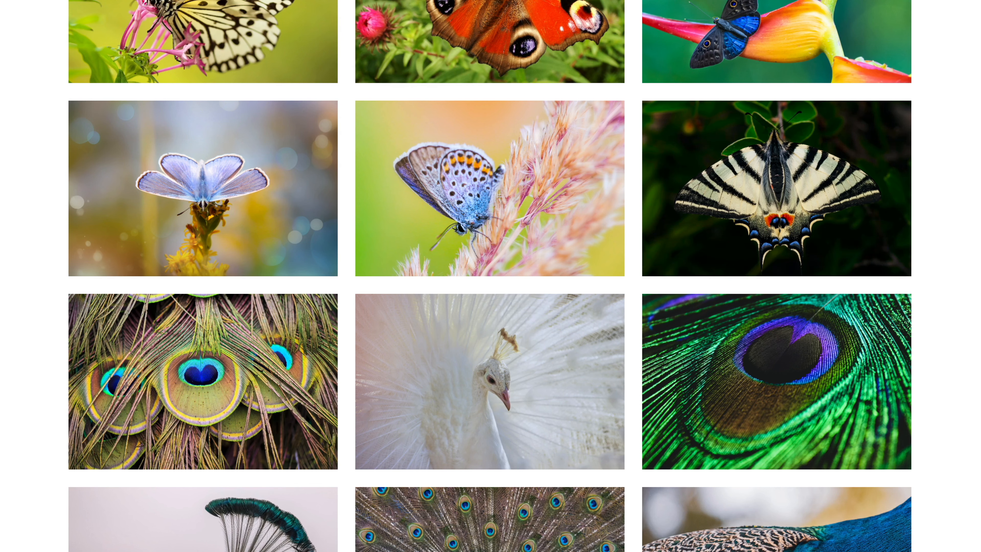
pyautogui.press('super+[')
pyautogui.click(958, 17)
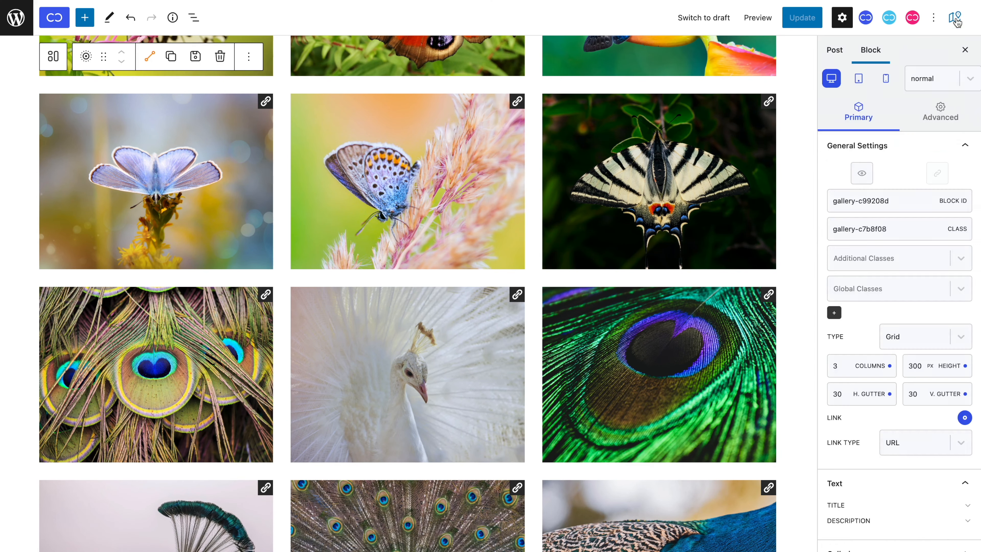
# Step: Set the gallery's link type back to Lightbox and update the post
pyautogui.click(919, 442)
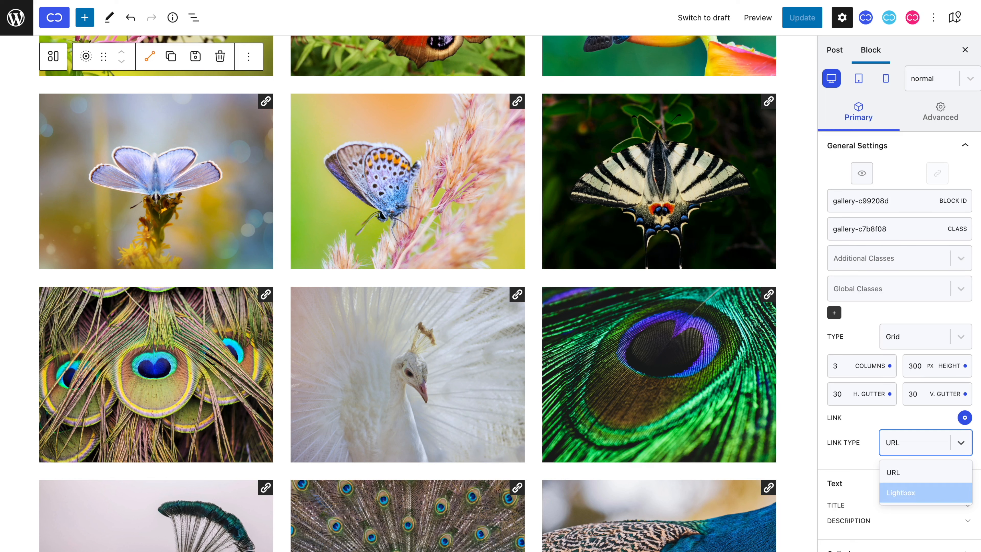
pyautogui.click(919, 494)
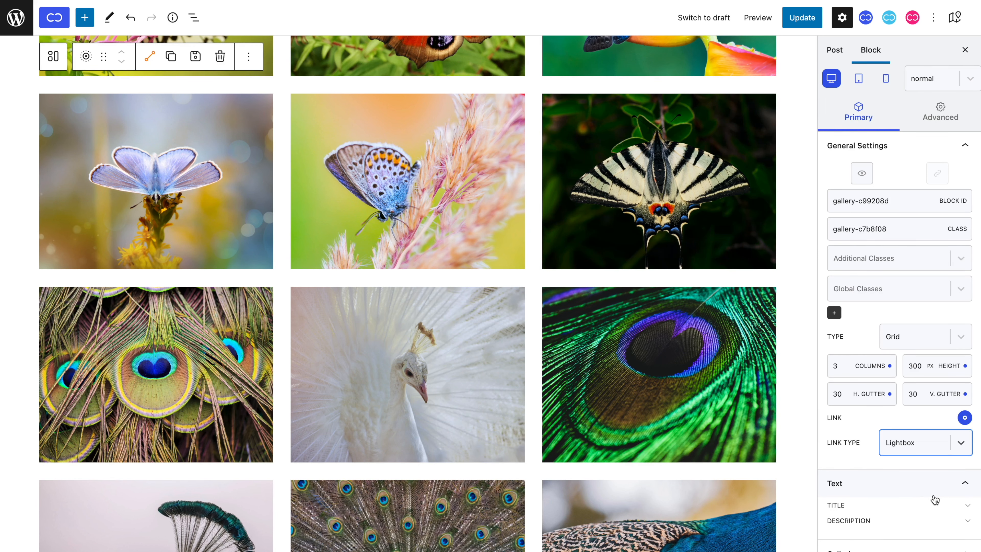
pyautogui.scroll(15, 680, 438)
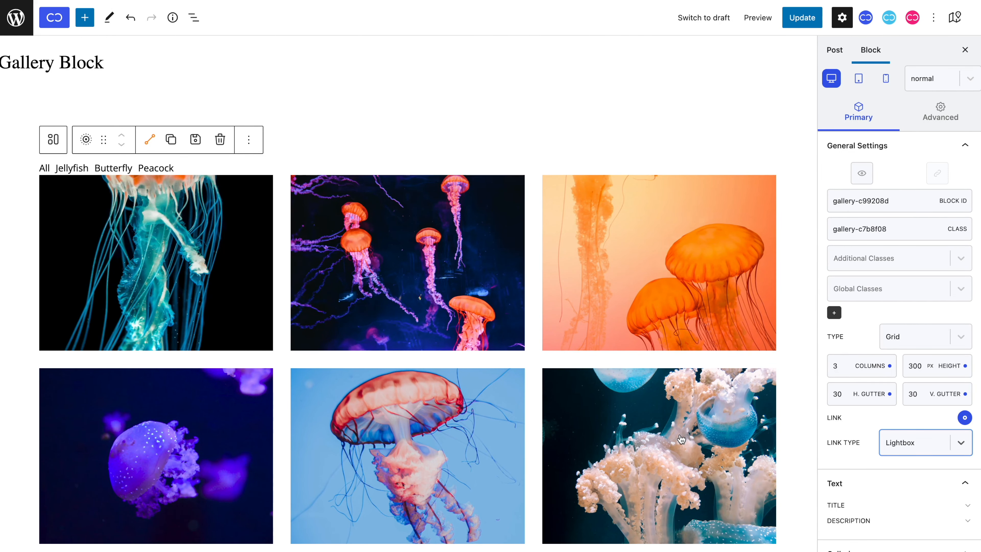
pyautogui.click(801, 17)
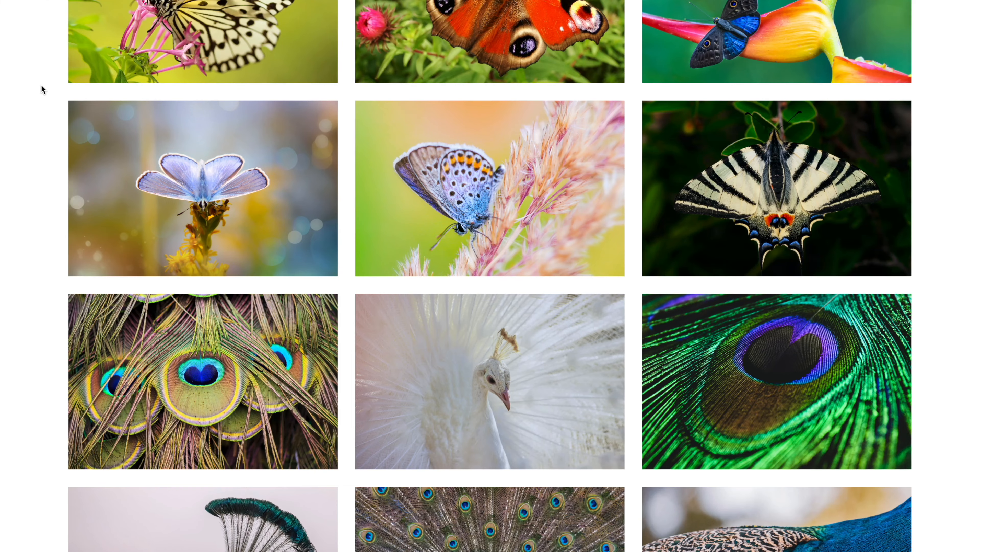
# Step: On the published page, open the first jellyfish image in the lightbox, browse through several gallery images, and close the lightbox
pyautogui.scroll(15, 42, 84)
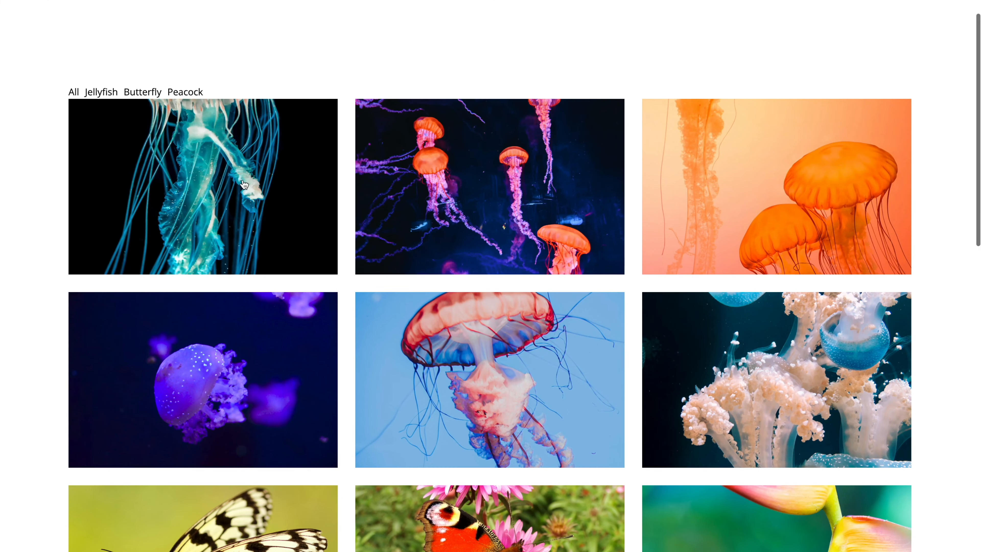
pyautogui.click(244, 184)
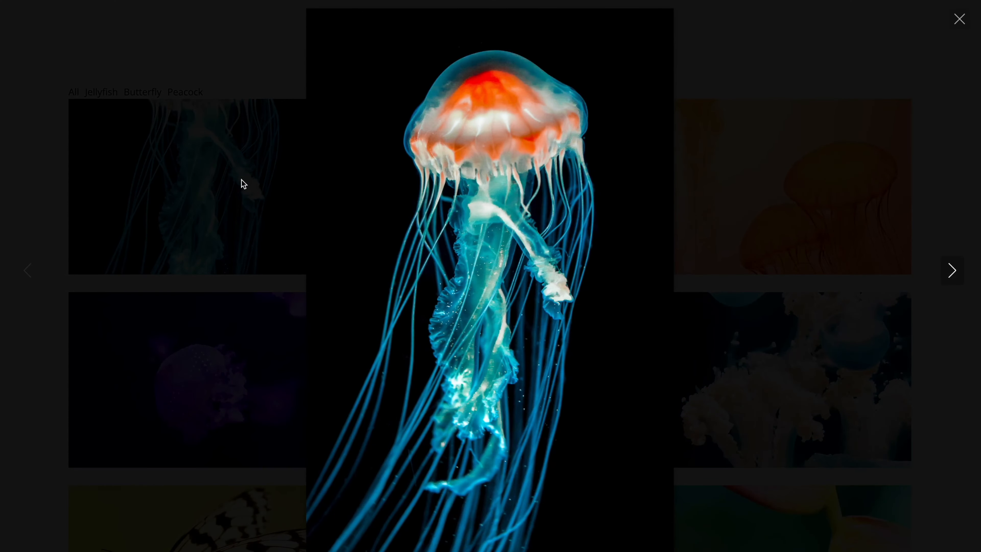
pyautogui.click(380, 171)
pyautogui.click(503, 170)
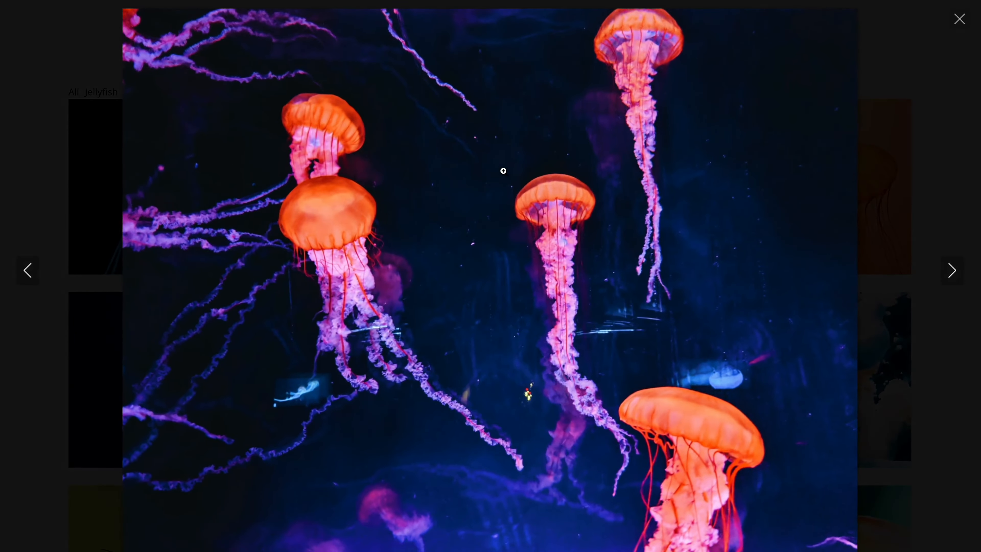
pyautogui.click(888, 171)
pyautogui.click(790, 375)
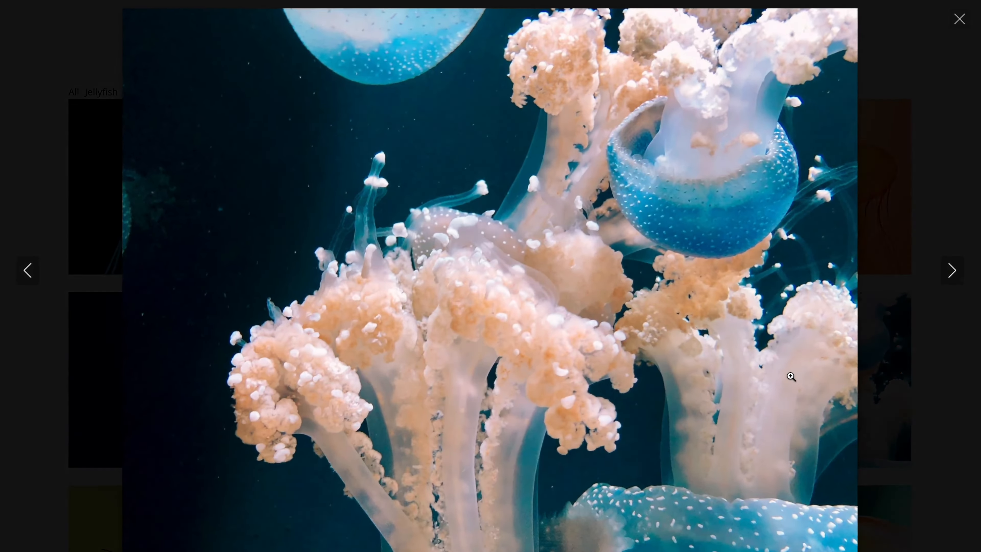
pyautogui.press('Right')
pyautogui.press('Right')
pyautogui.press('Right')
pyautogui.press('Right')
pyautogui.press('Right')
pyautogui.press('Left')
pyautogui.click(962, 20)
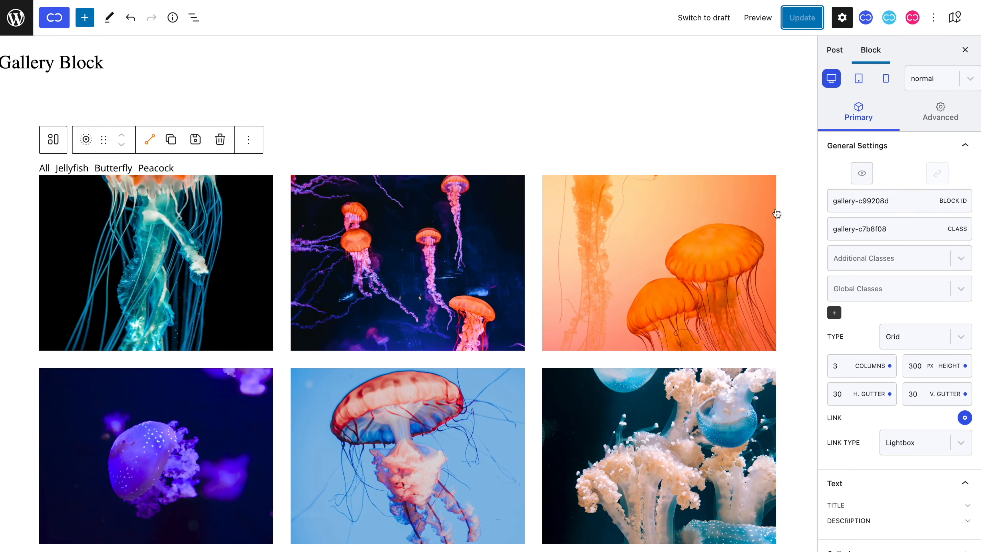
# Step: Activate the title and description text on the gallery images
pyautogui.scroll(-4, 865, 264)
pyautogui.scroll(-1, 864, 264)
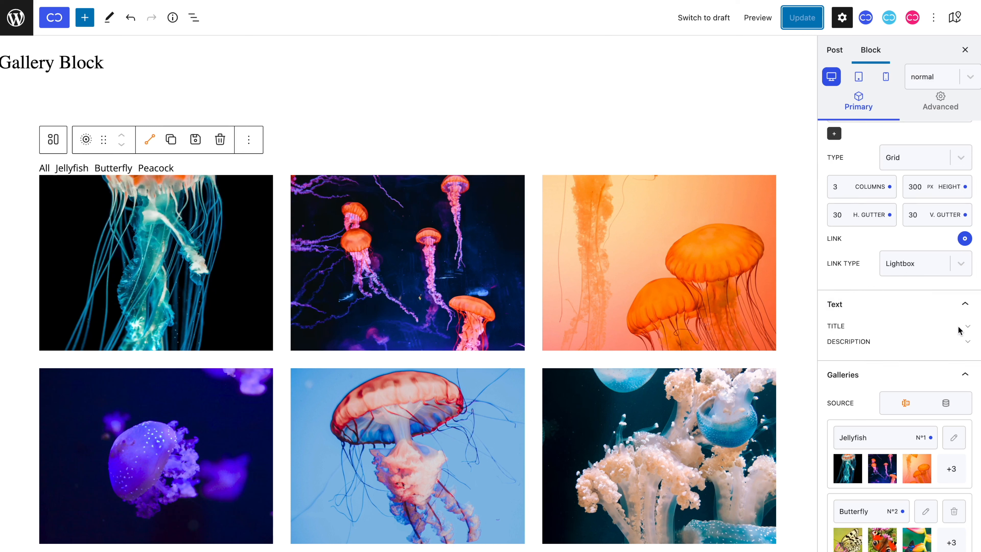
pyautogui.click(968, 328)
pyautogui.scroll(-1, 965, 329)
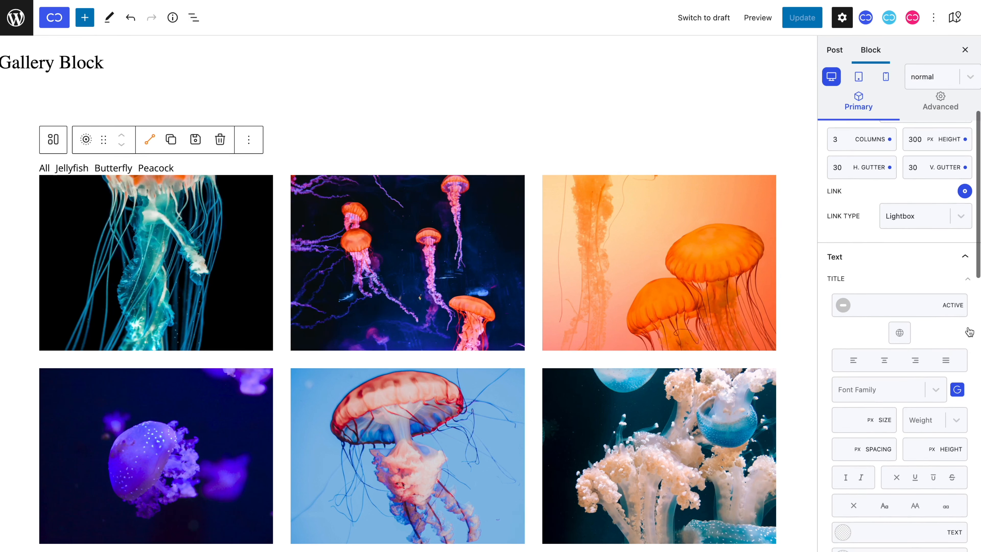
pyautogui.click(842, 305)
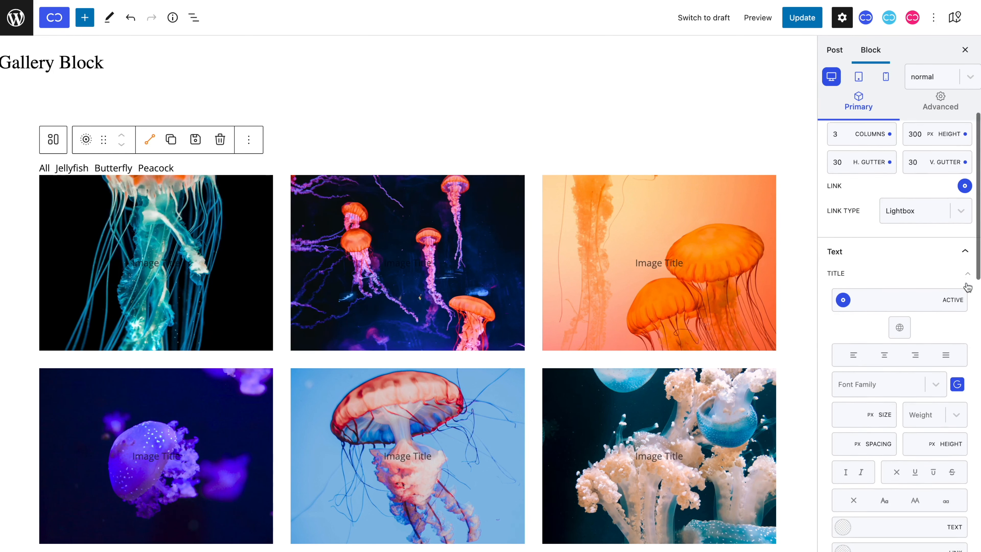
pyautogui.scroll(-3, 964, 302)
pyautogui.click(968, 457)
pyautogui.scroll(-3, 958, 460)
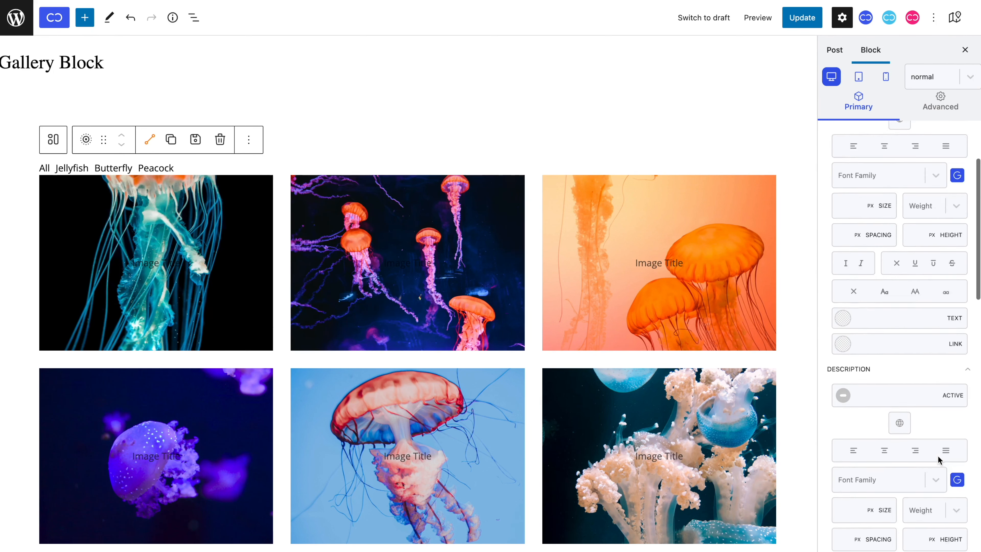
pyautogui.click(843, 358)
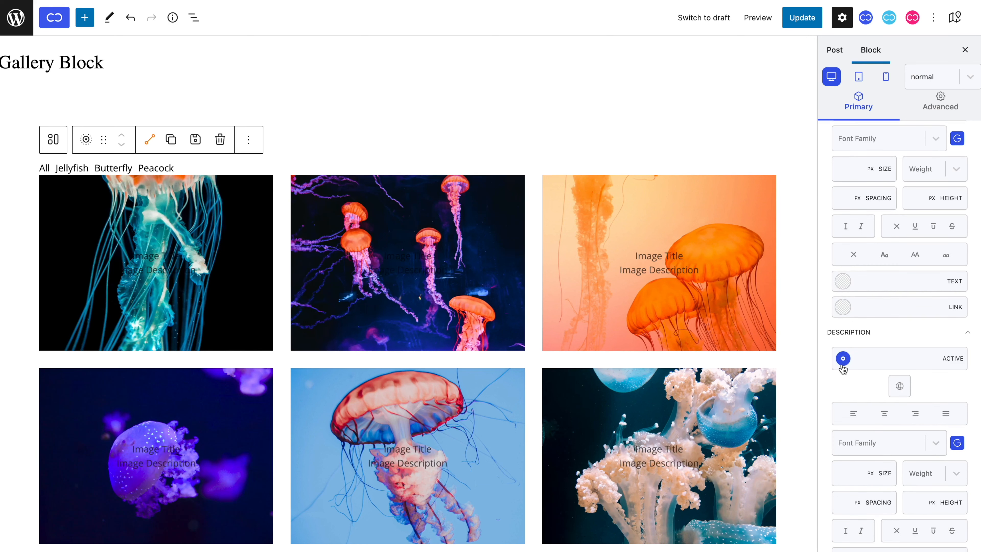
# Step: Title the orange jellyfish image "this is orange" and describe it as "jellyfish are the kings of the ocean"
pyautogui.click(679, 259)
pyautogui.write('this is orange')
pyautogui.click(675, 267)
pyautogui.write('jellyfish are the kings of the ocean')
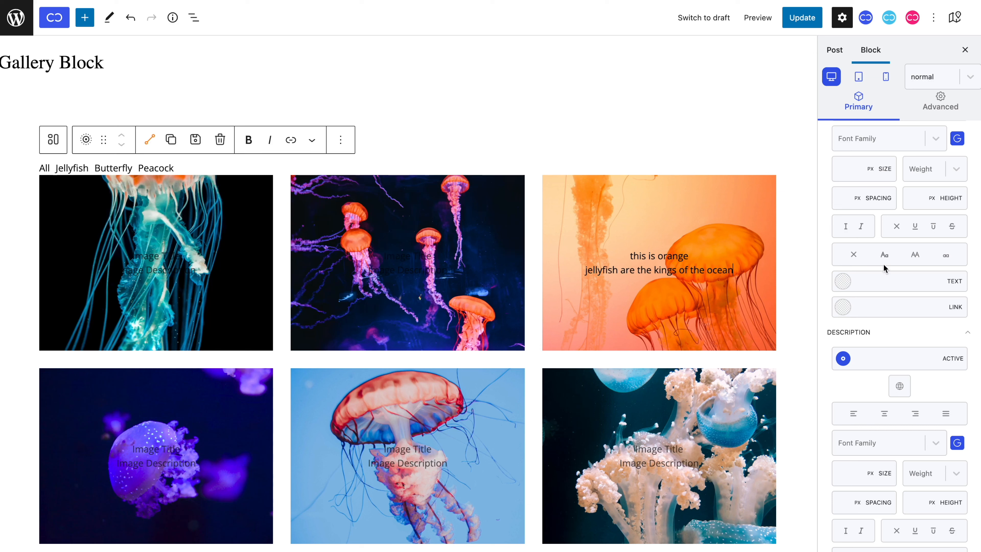
# Step: Style the image titles with a 22 px size, weight 700 and capitalized words
pyautogui.scroll(3, 885, 266)
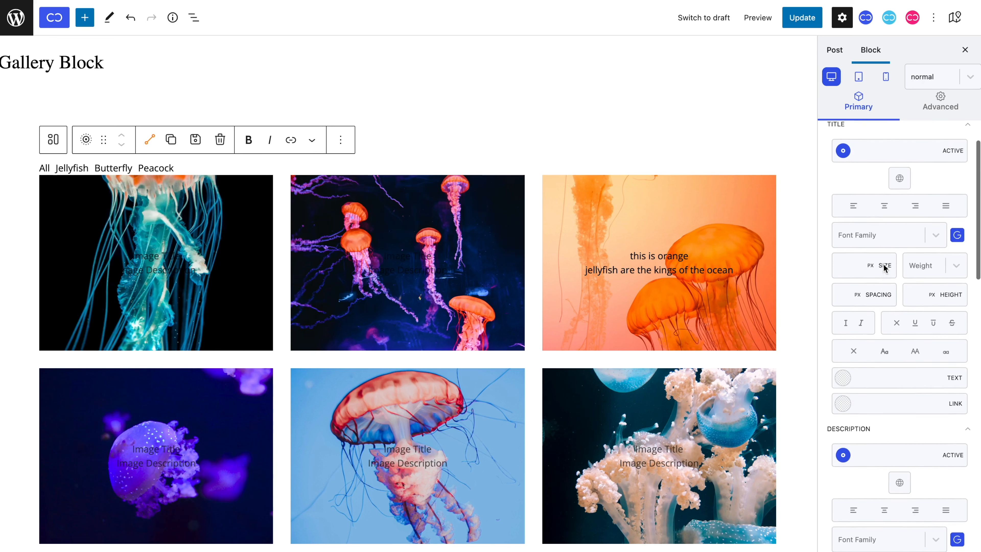
pyautogui.click(856, 272)
pyautogui.write('20')
pyautogui.click(885, 360)
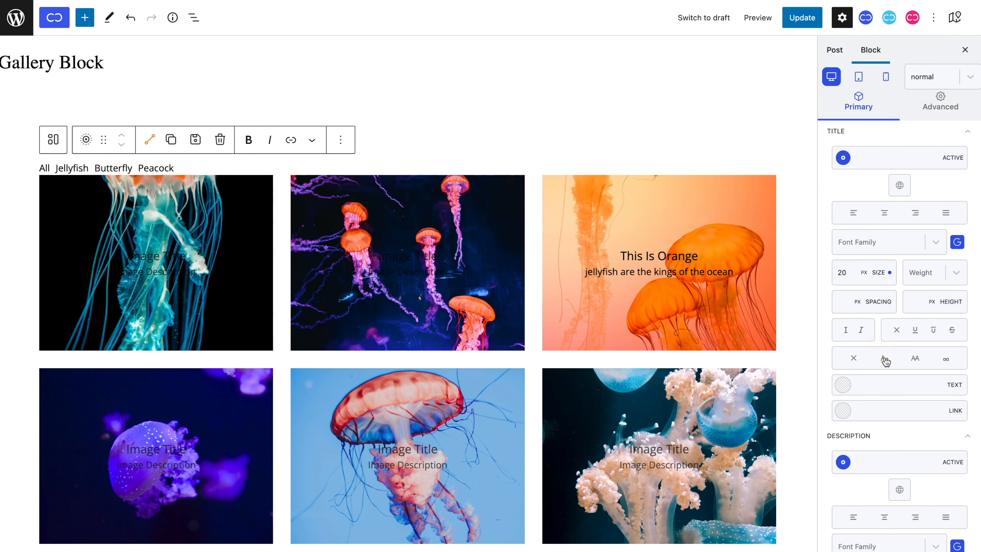
pyautogui.click(934, 276)
pyautogui.click(927, 434)
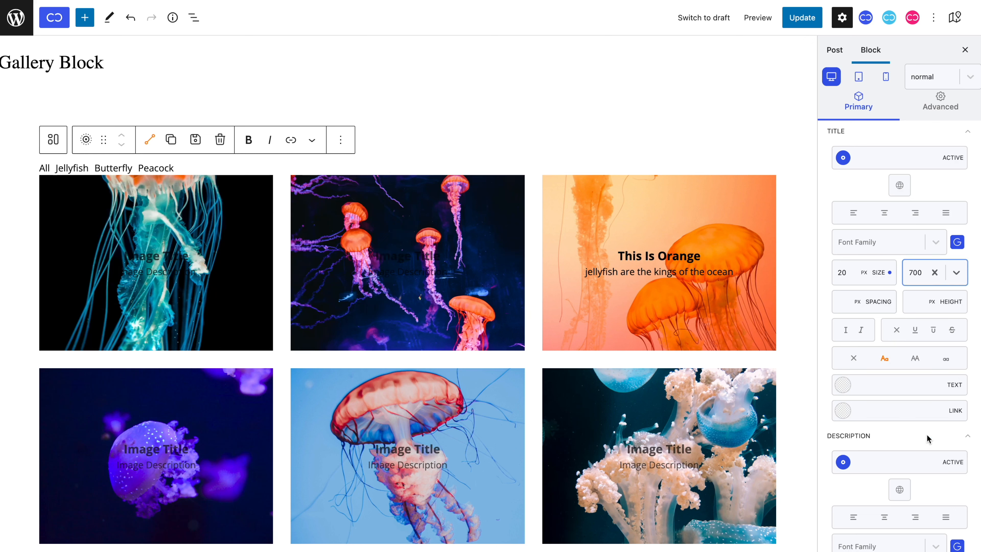
pyautogui.click(840, 273)
pyautogui.press('Up')
pyautogui.press('Up')
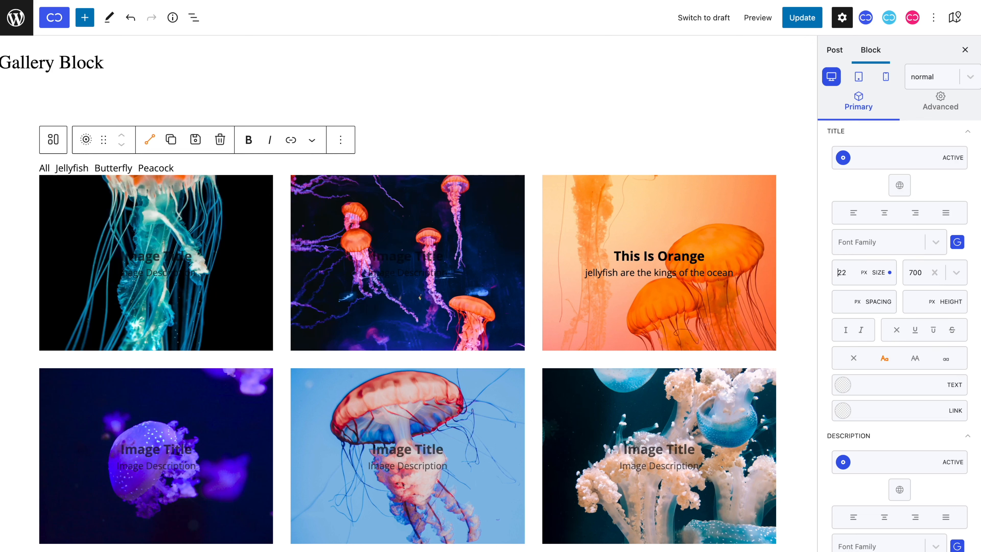
# Step: Style the image descriptions with a 15 px size and capitalized words
pyautogui.scroll(-4, 854, 328)
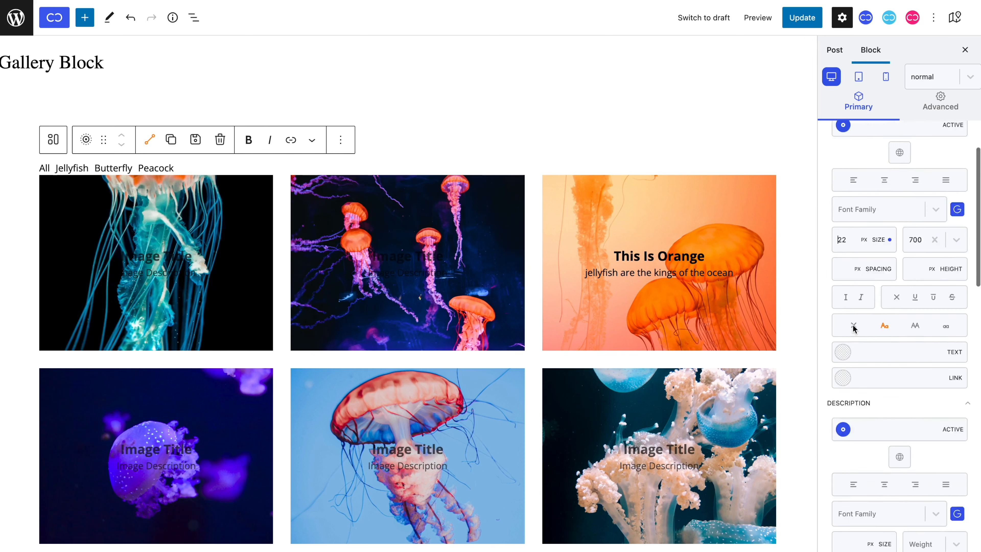
pyautogui.click(853, 427)
pyautogui.write('15')
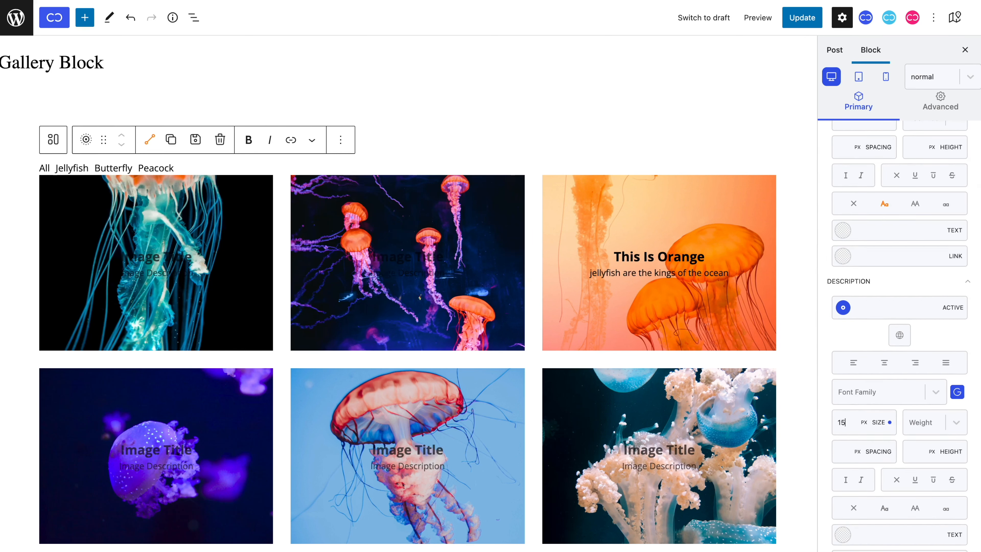
pyautogui.click(885, 509)
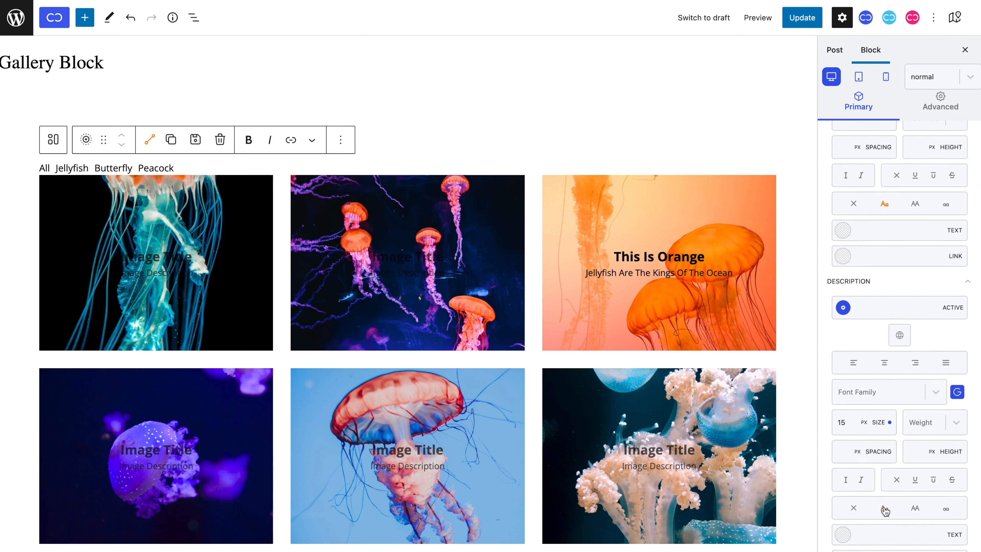
# Step: Set the image titles' text color to the fully transparent #00000000
pyautogui.scroll(4, 843, 294)
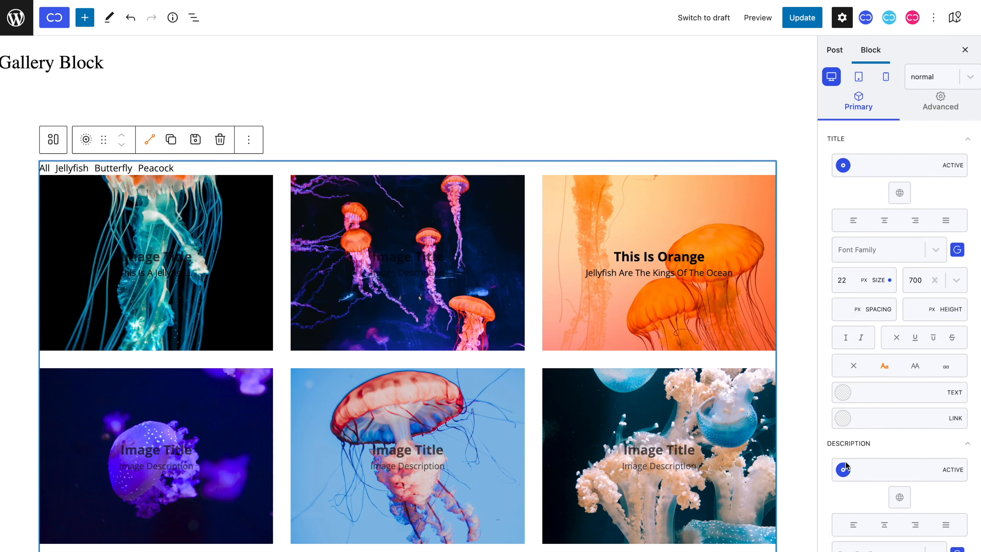
pyautogui.click(846, 464)
pyautogui.click(846, 467)
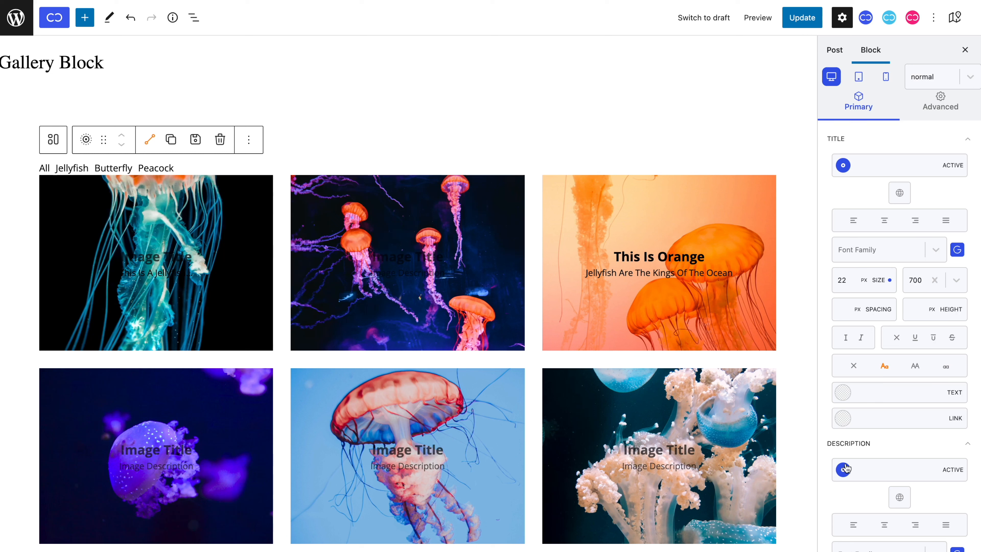
pyautogui.click(843, 392)
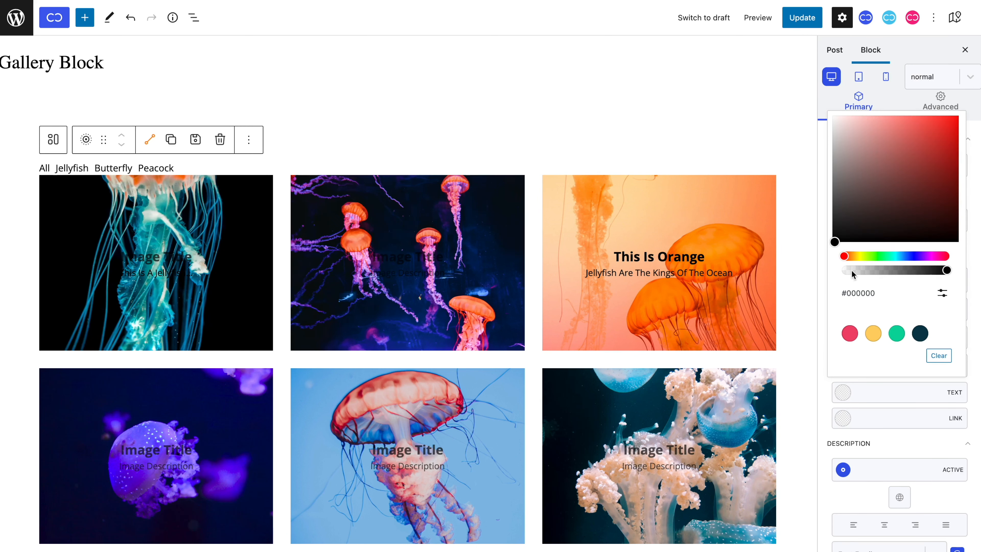
pyautogui.moveTo(854, 271); pyautogui.dragTo(827, 279)
pyautogui.click(867, 414)
pyautogui.scroll(-3, 888, 347)
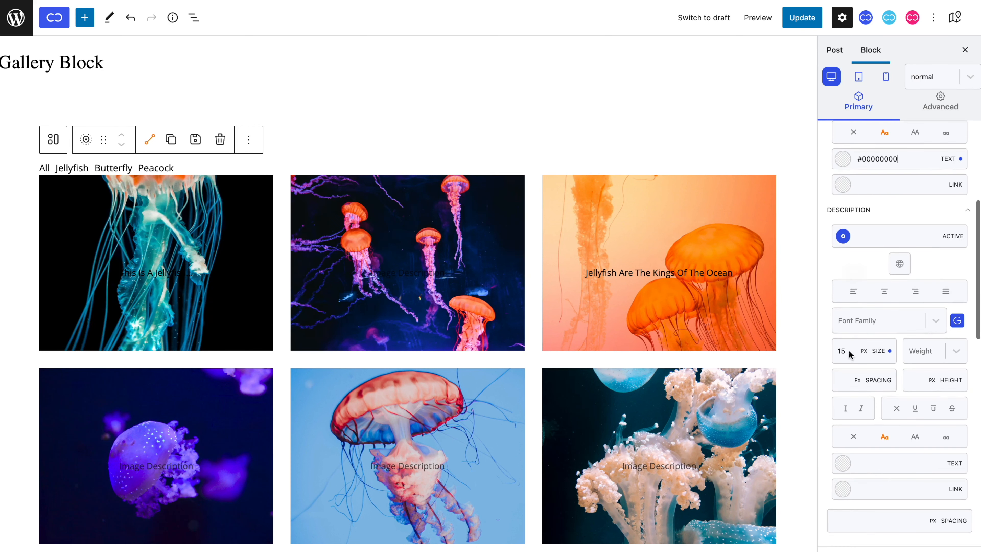
# Step: Set the image descriptions' normal text color to the fully transparent #00000000
pyautogui.click(841, 462)
pyautogui.moveTo(859, 342); pyautogui.dragTo(811, 345)
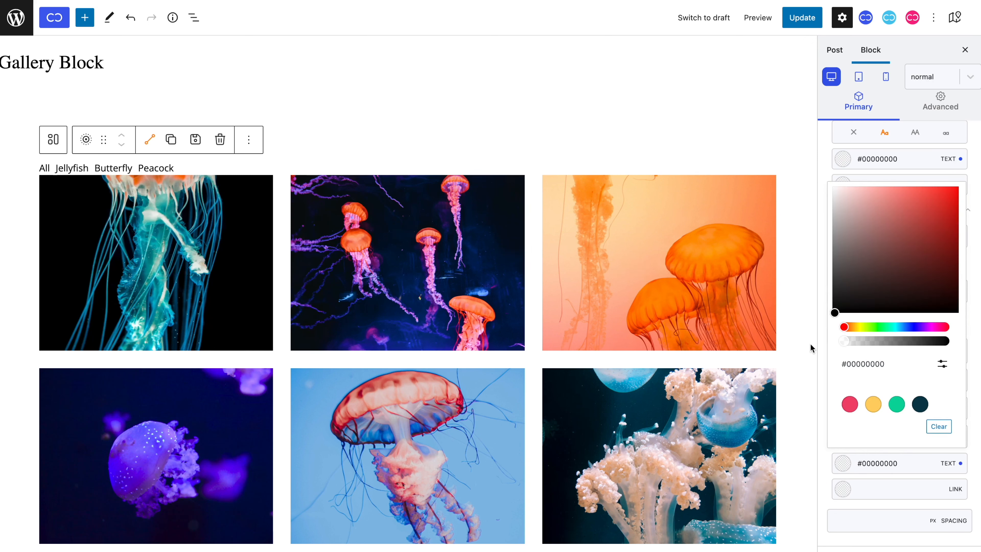
# Step: Set the hover text color of the image titles and descriptions to #ffffff, and return to the normal state
pyautogui.click(928, 76)
pyautogui.click(929, 127)
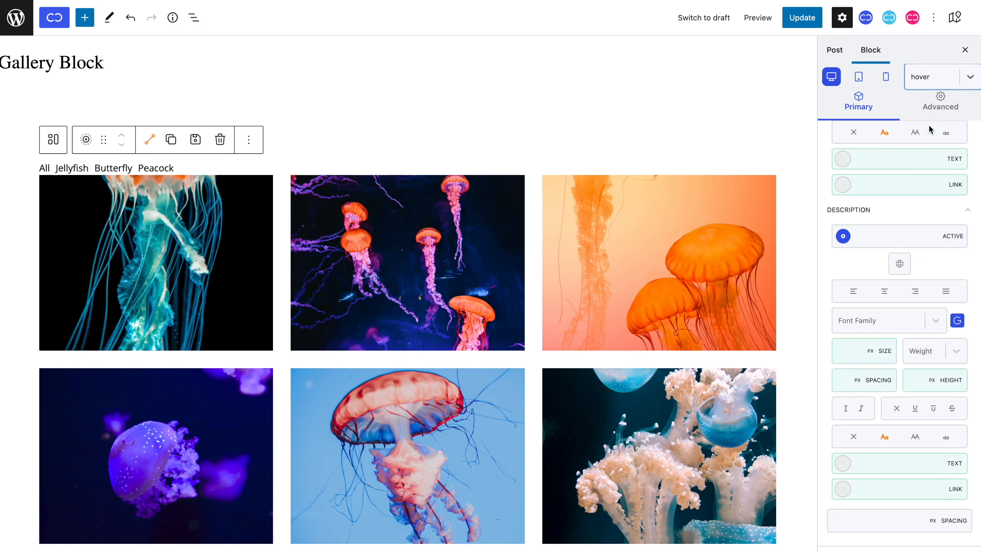
pyautogui.click(874, 154)
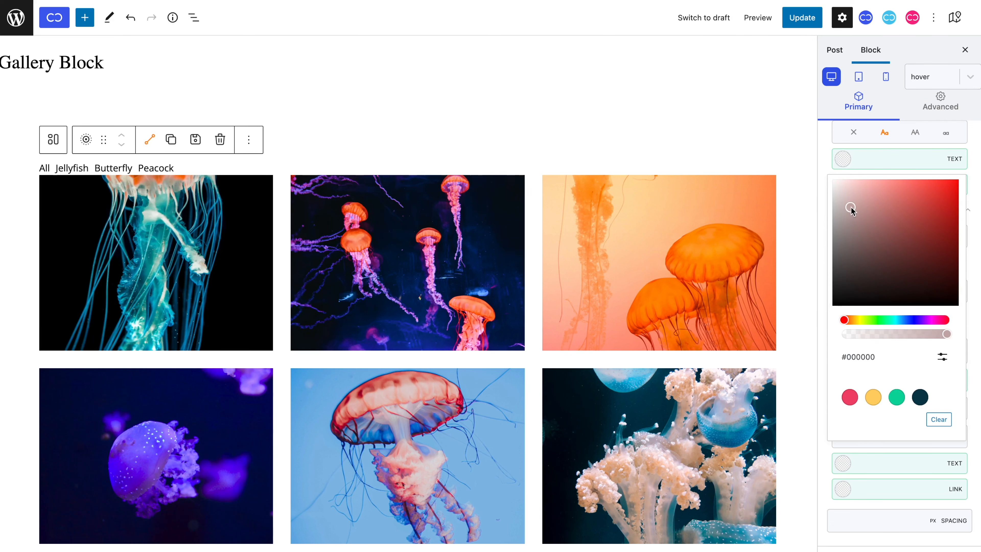
pyautogui.moveTo(851, 208); pyautogui.dragTo(809, 162)
pyautogui.click(829, 161)
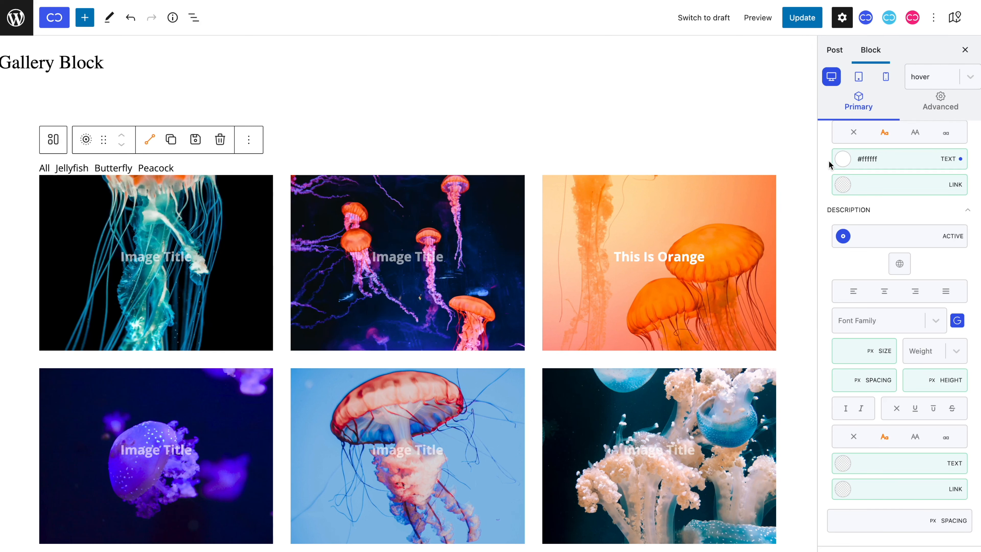
pyautogui.scroll(-2, 828, 161)
pyautogui.click(845, 392)
pyautogui.moveTo(869, 186); pyautogui.dragTo(805, 112)
pyautogui.click(937, 83)
pyautogui.click(937, 105)
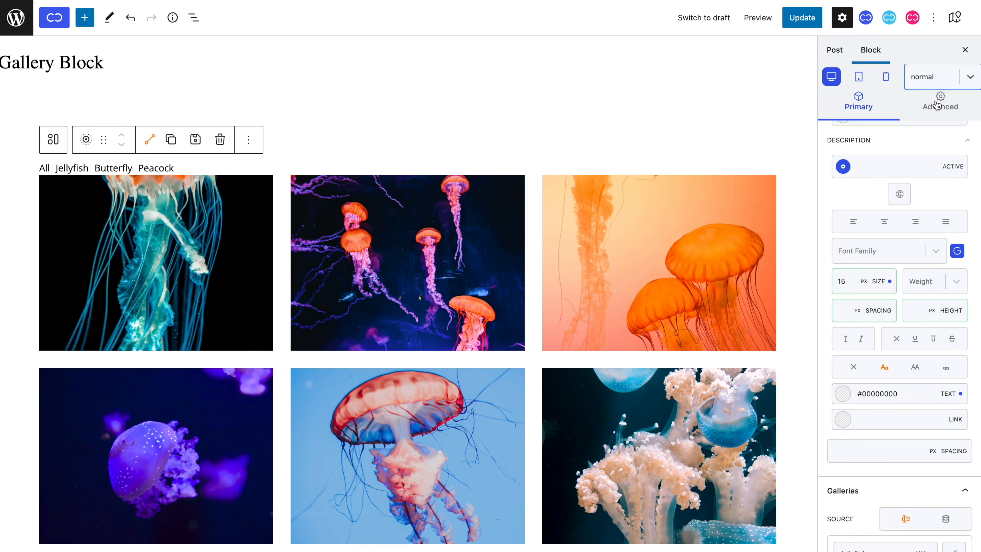
# Step: Title the remaining jellyfish images, using "Pinky" for the orange-and-pink one, "Blue & white" for the blue-and-white one and "Purple" for the purple one
pyautogui.scroll(-1, 407, 263)
pyautogui.click(156, 237)
pyautogui.write('Blue &')
pyautogui.click(408, 238)
pyautogui.write('Pinky')
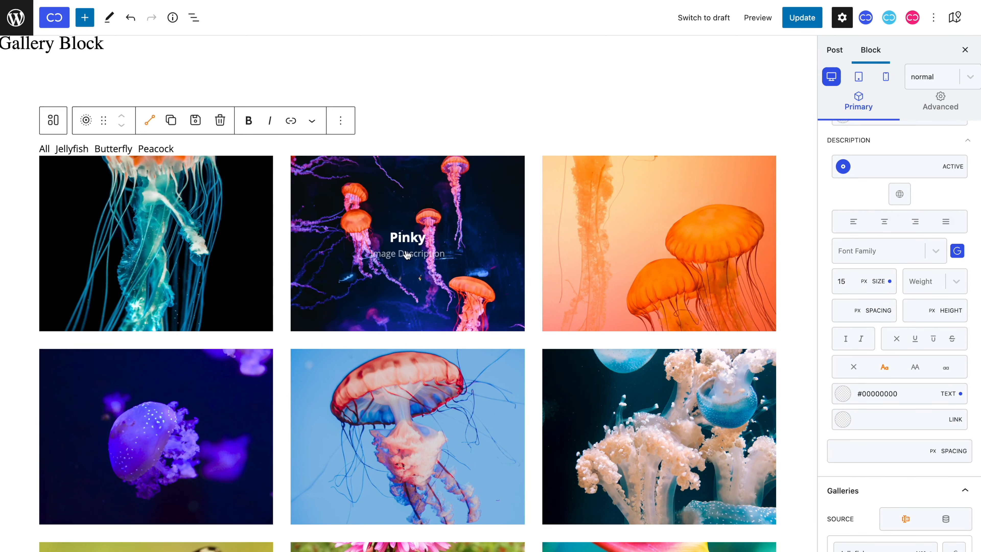
pyautogui.scroll(-2, 659, 309)
pyautogui.click(659, 355)
pyautogui.write('Blue & white')
pyautogui.click(156, 355)
pyautogui.write('Purple')
# Step: Title the butterfly and peacock images, including "Moth", "Eyes", "Albino", "Head Crown", "Staring" and "Close Up", and enter "Description" as the peacock descriptions
pyautogui.scroll(-4, 156, 356)
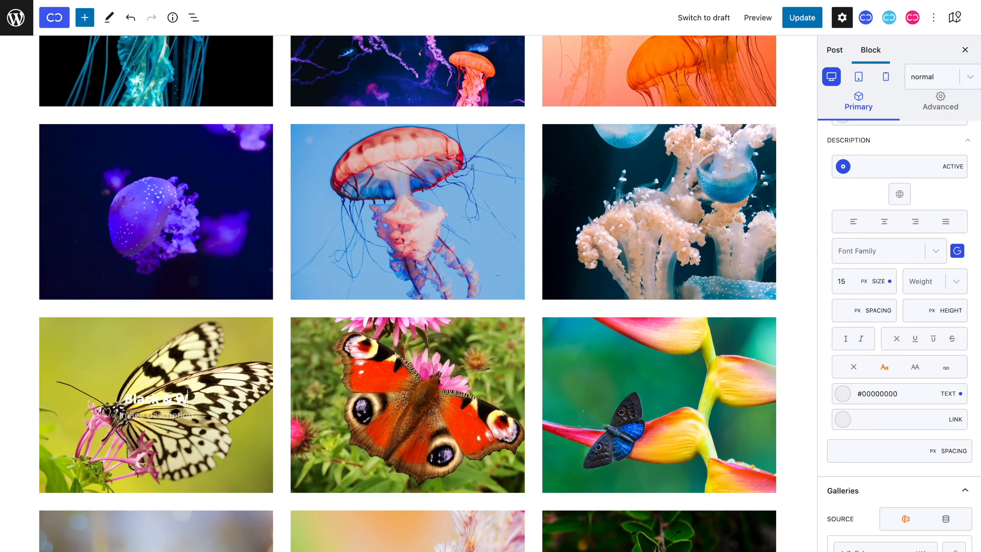
pyautogui.click(405, 402)
pyautogui.write('Eyes')
pyautogui.scroll(-5, 658, 359)
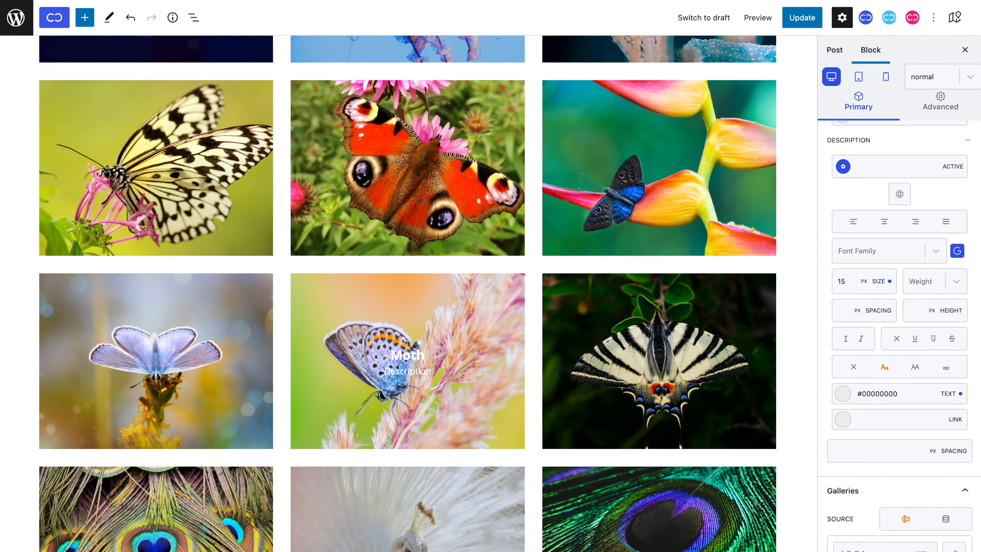
pyautogui.scroll(-5, 143, 355)
pyautogui.scroll(-4, 659, 328)
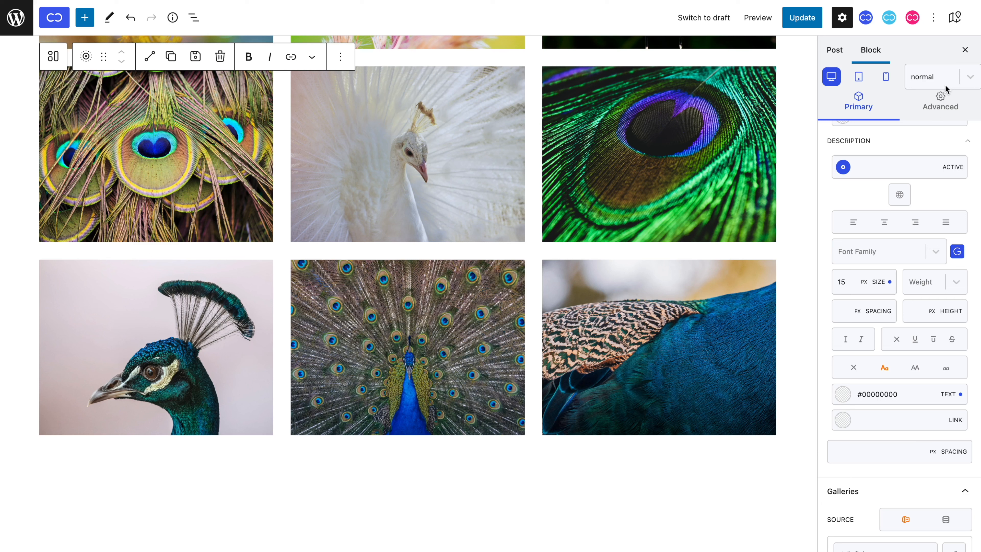
# Step: Change the hover text color of the image descriptions and titles to #000000, and return to the normal state
pyautogui.click(945, 88)
pyautogui.click(944, 121)
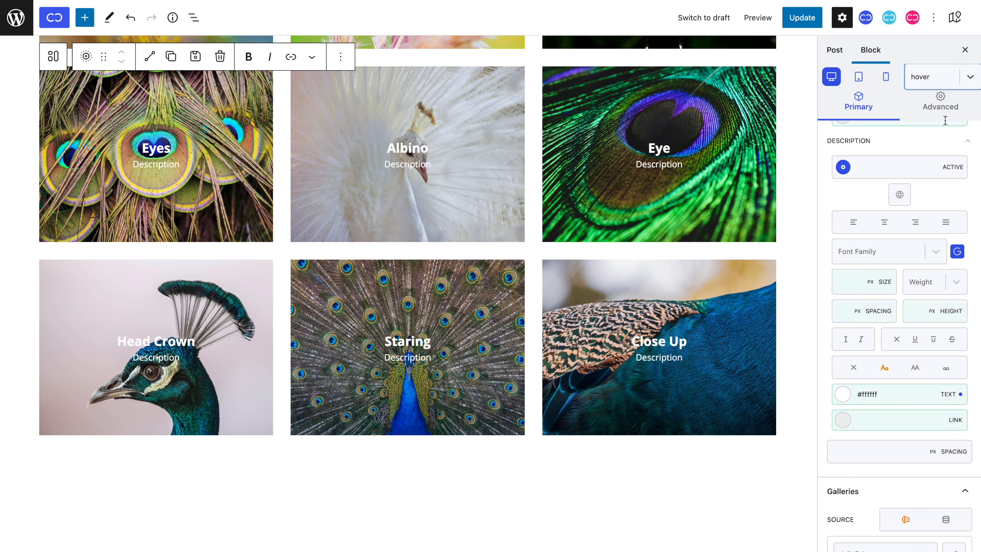
pyautogui.click(842, 393)
pyautogui.moveTo(852, 226); pyautogui.dragTo(803, 279)
pyautogui.click(824, 330)
pyautogui.scroll(4, 823, 331)
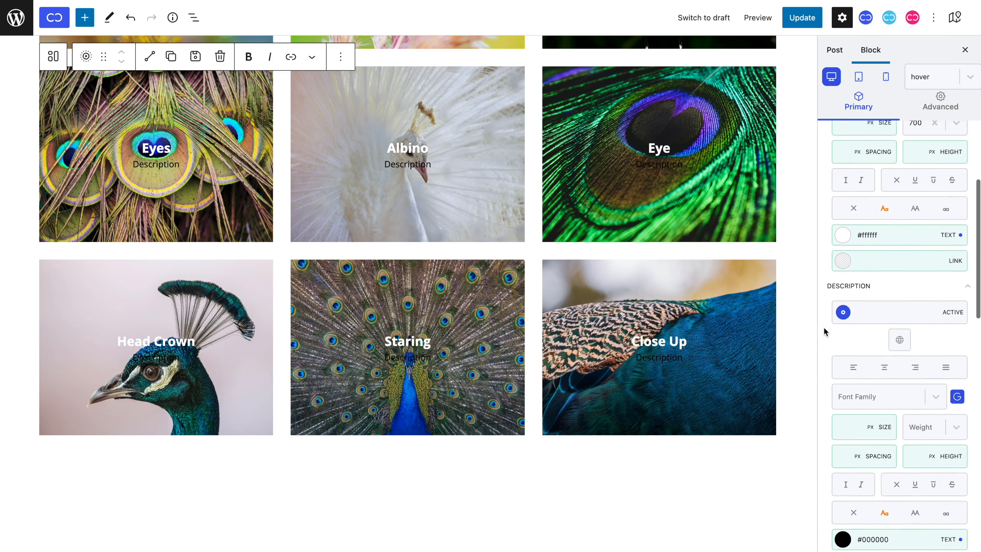
pyautogui.click(846, 253)
pyautogui.moveTo(836, 275); pyautogui.dragTo(825, 424)
pyautogui.click(919, 77)
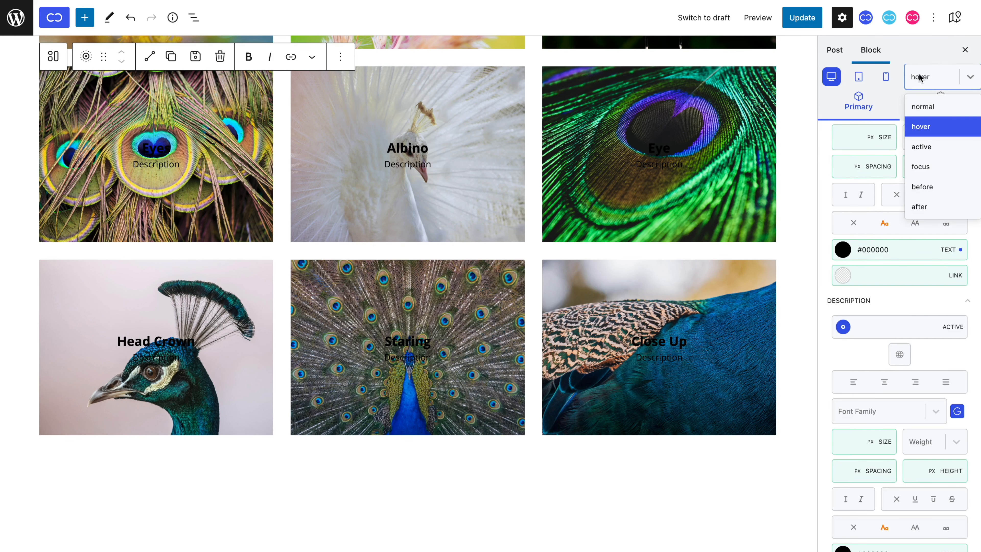
pyautogui.click(919, 105)
# Step: Set the gallery images' transition animation duration to 0,5
pyautogui.scroll(10, 711, 311)
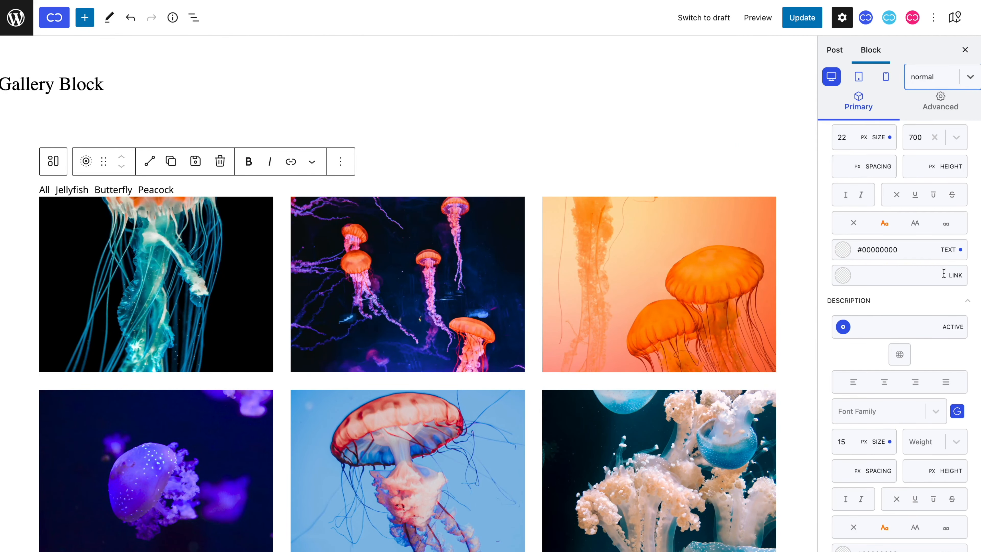
pyautogui.scroll(-15, 943, 274)
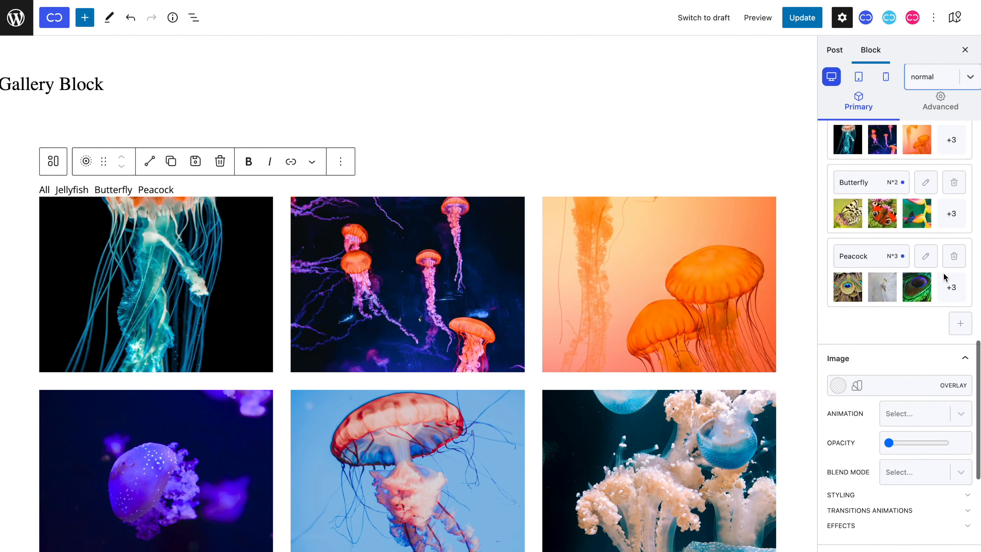
pyautogui.scroll(-3, 944, 277)
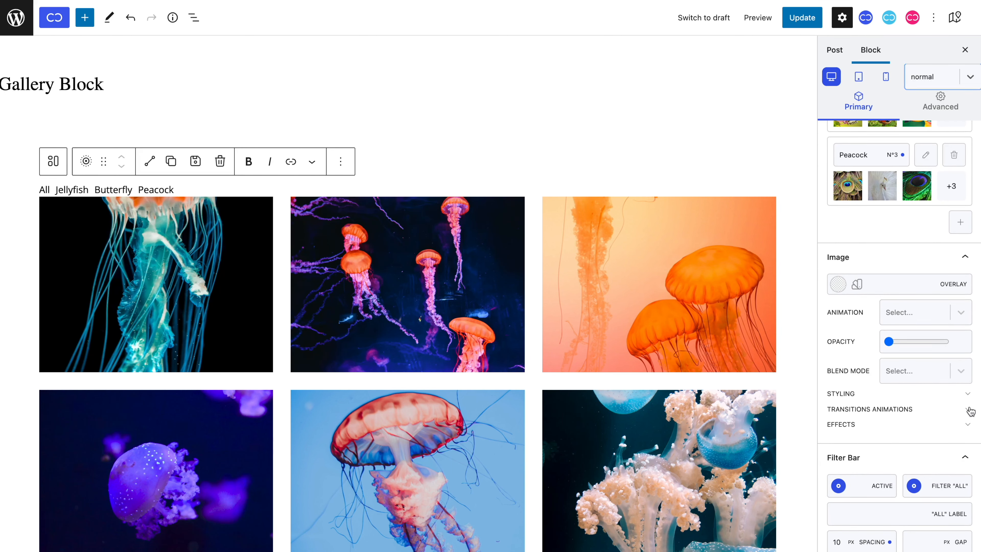
pyautogui.click(967, 410)
pyautogui.scroll(-1, 969, 409)
pyautogui.click(910, 421)
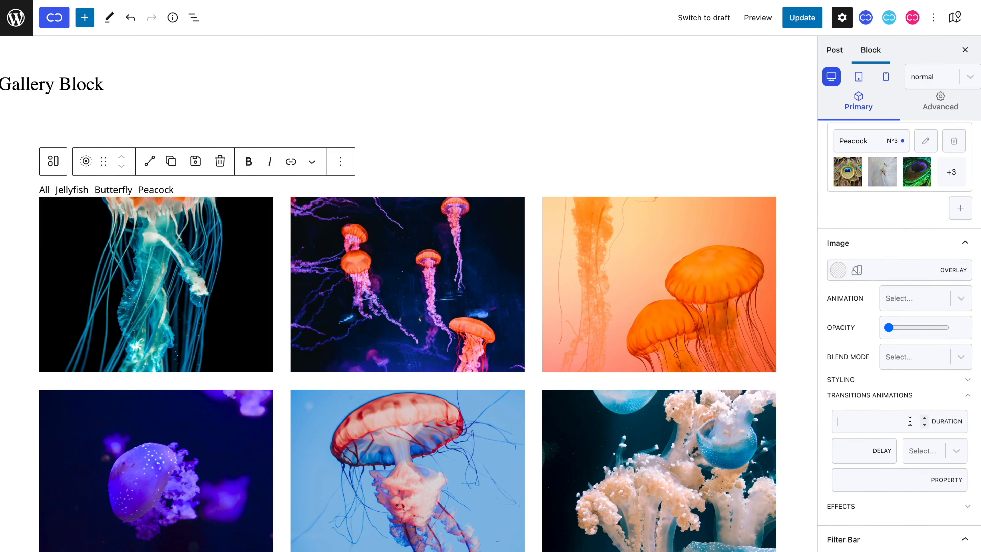
pyautogui.write('0,5')
# Step: Set the spacing between the image titles and descriptions to 10 px
pyautogui.scroll(10, 932, 277)
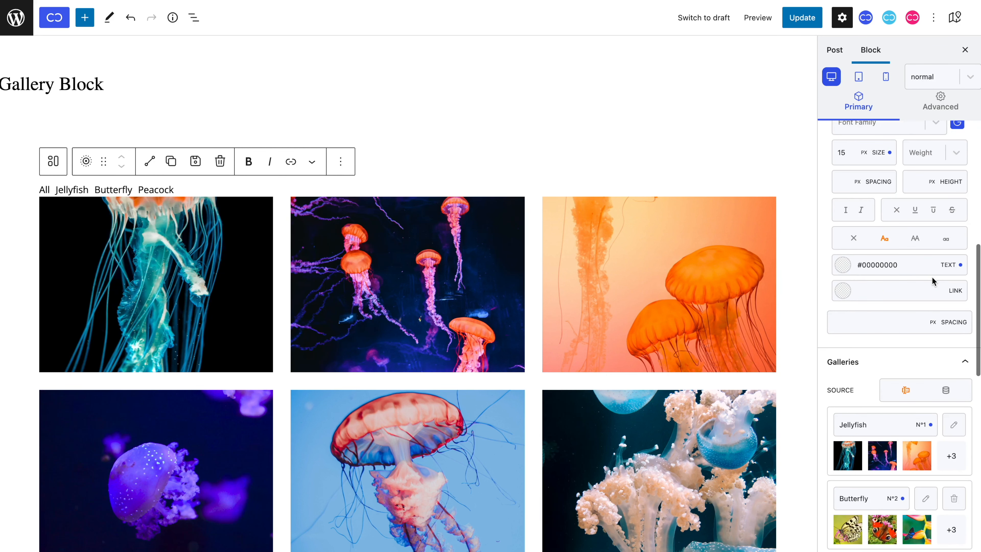
pyautogui.click(848, 321)
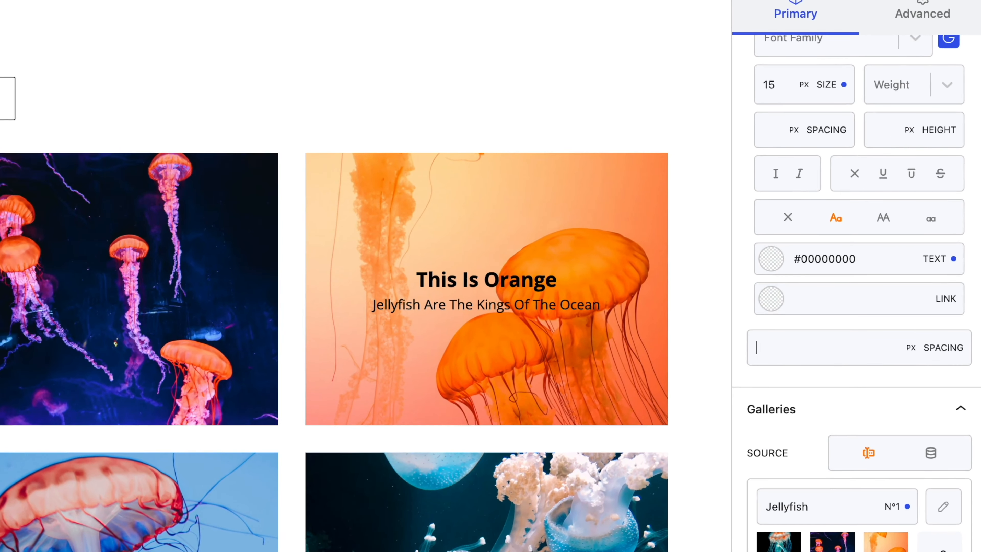
pyautogui.write('7')
pyautogui.press('Up')
pyautogui.press('Up')
pyautogui.press('Up')
pyautogui.press('Up')
pyautogui.press('Up')
pyautogui.press('Up')
pyautogui.press('Down')
pyautogui.press('Down')
pyautogui.press('Down')
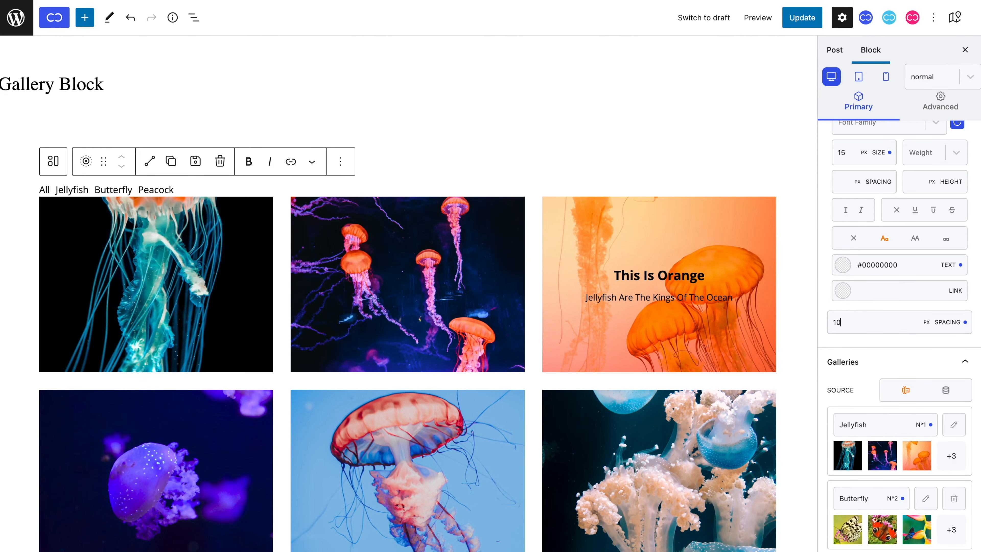
# Step: Switch the galleries to a dynamic source with ACF data and open the list of ACF groups
pyautogui.scroll(-3, 868, 330)
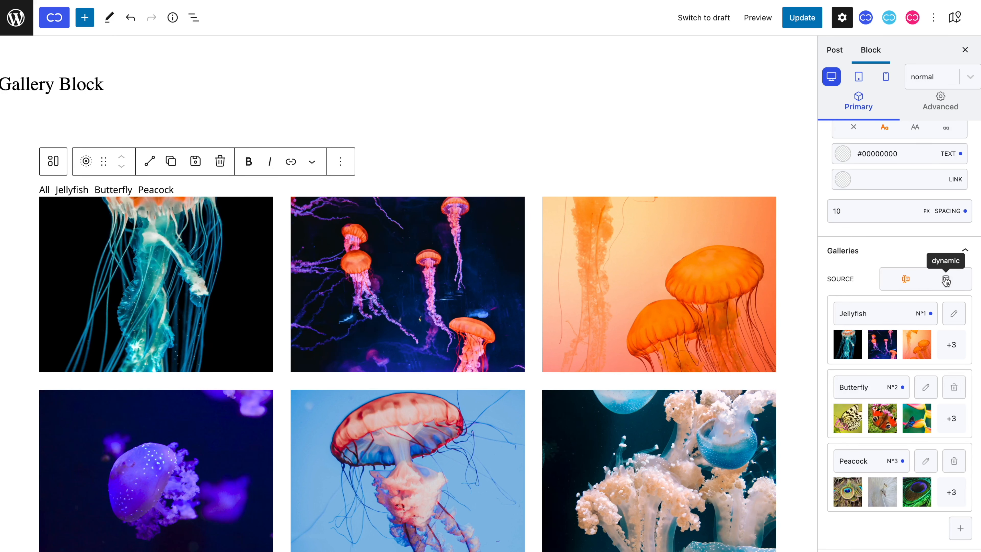
pyautogui.click(946, 280)
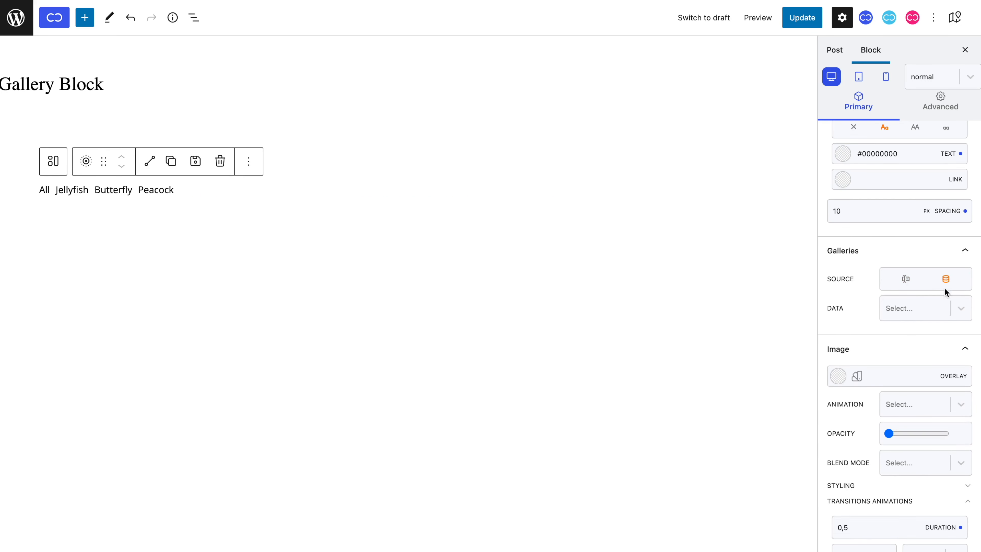
pyautogui.click(946, 309)
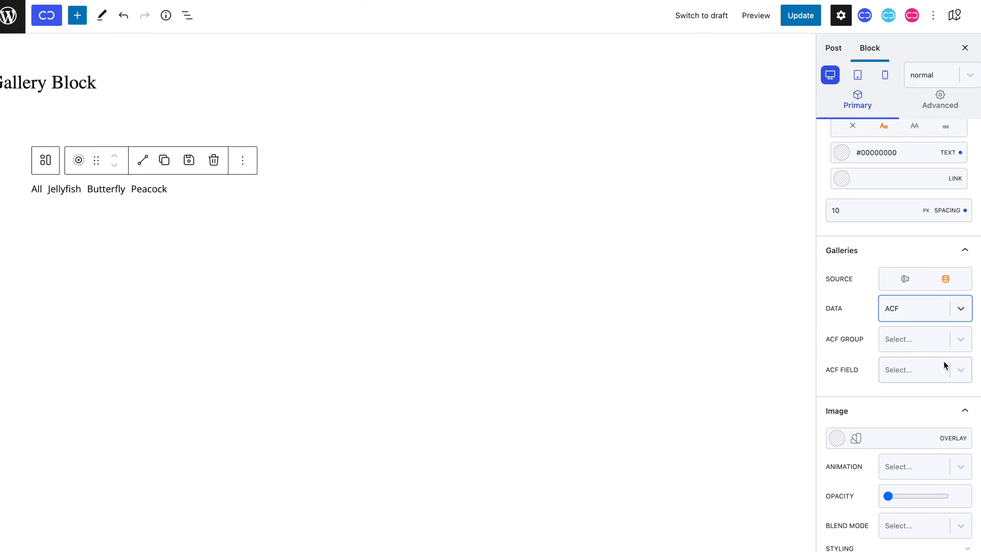
pyautogui.click(939, 347)
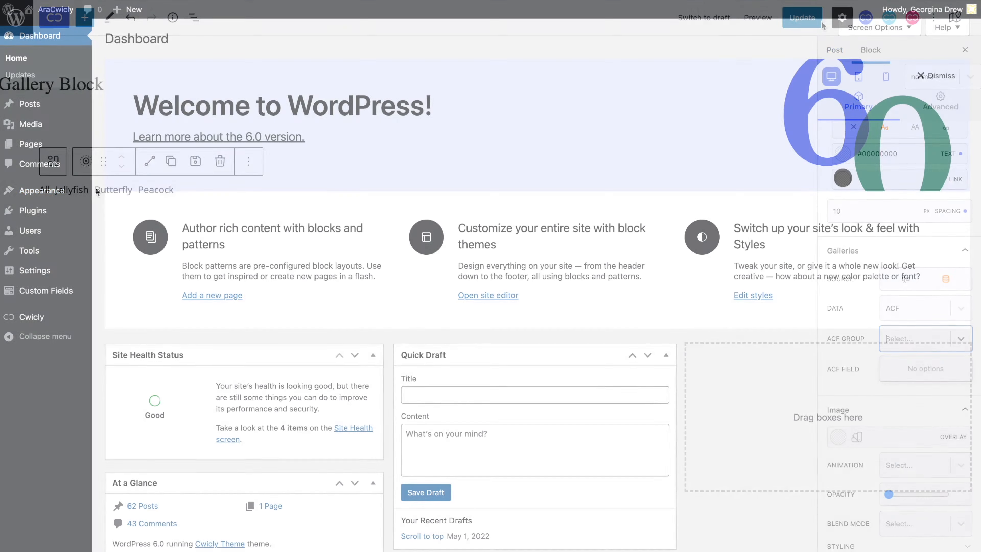
# Step: In the WordPress admin dashboard, create a new Advanced Custom Fields field group titled "Gallery"
pyautogui.click(71, 291)
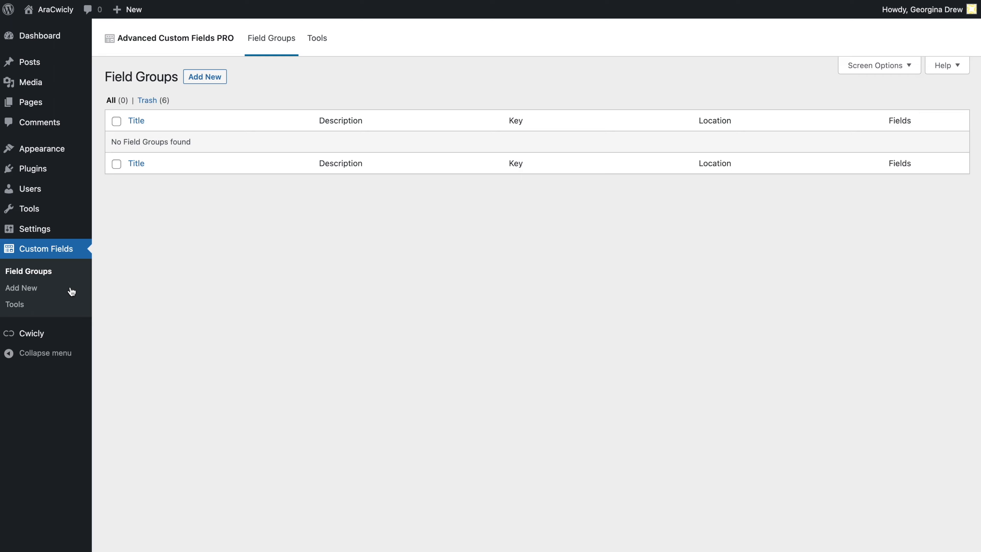
pyautogui.click(205, 76)
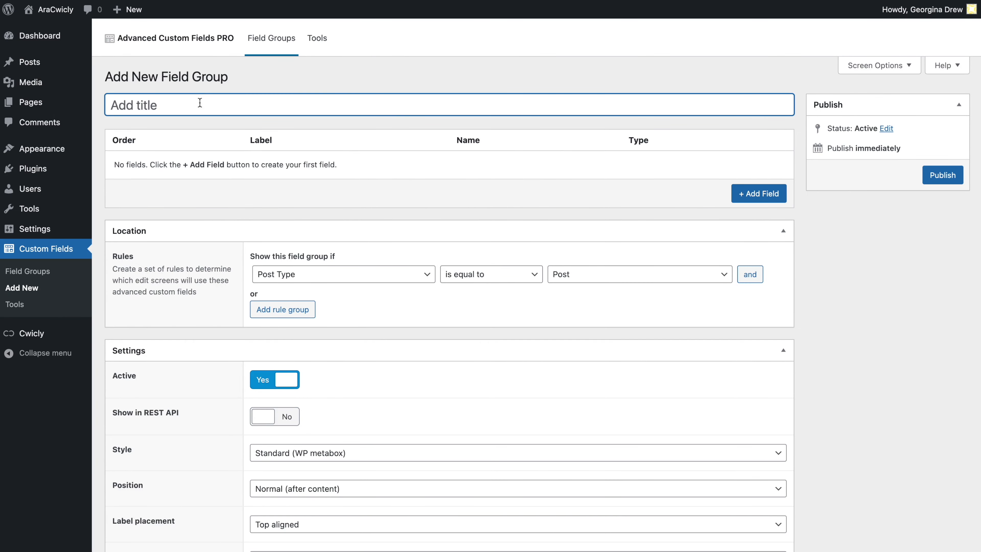
pyautogui.write('Gallery')
# Step: Add a field labelled "Gallery" to the field group and set its field type to Gallery
pyautogui.click(747, 193)
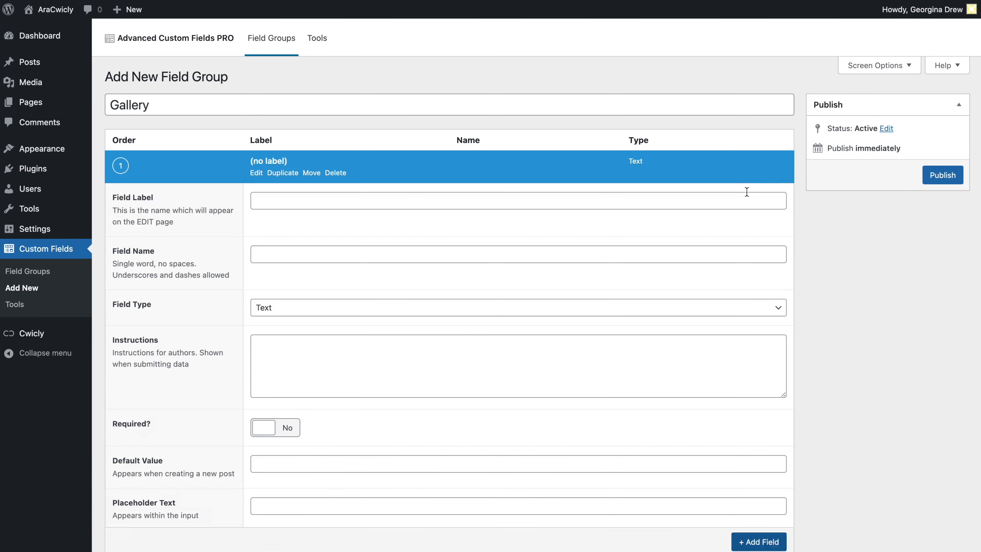
pyautogui.write('Gallery')
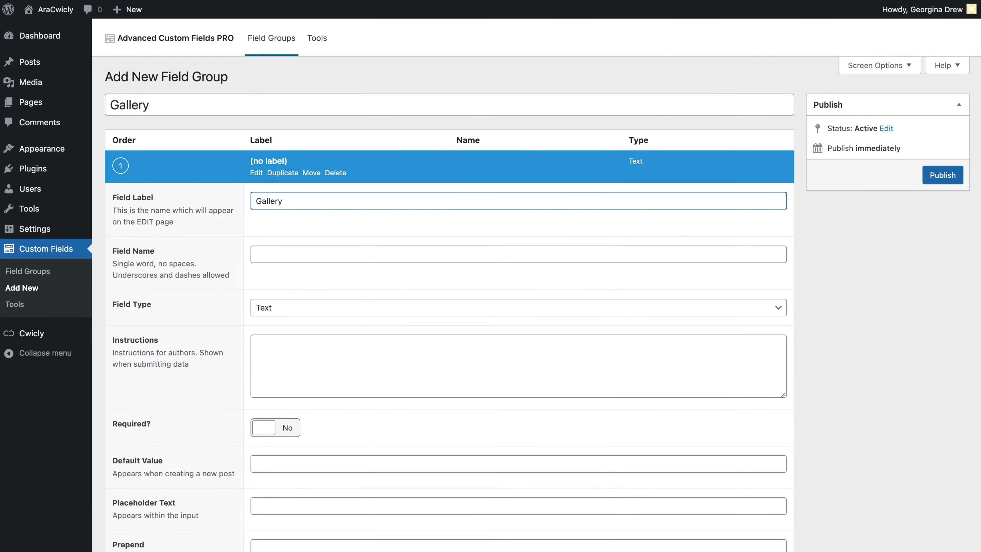
pyautogui.click(768, 313)
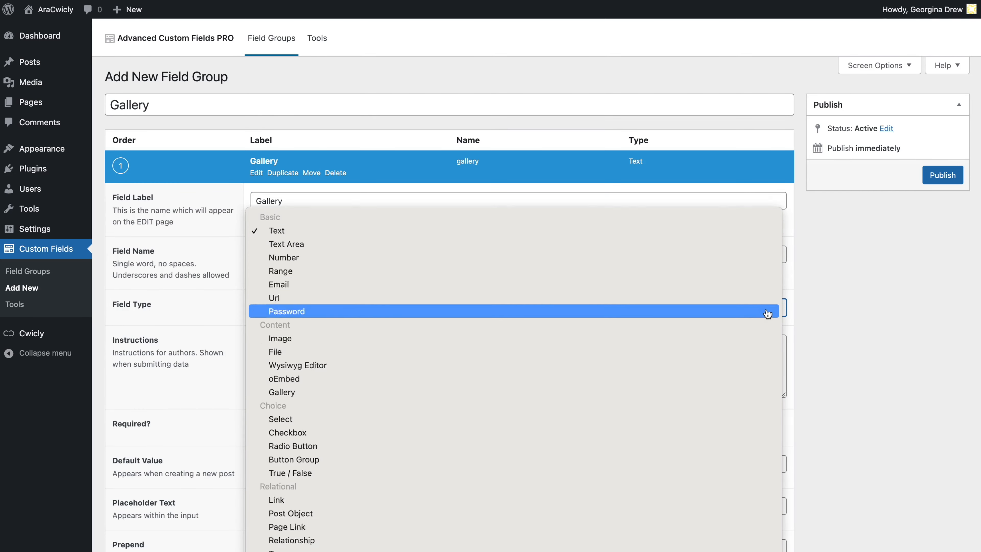
pyautogui.click(767, 328)
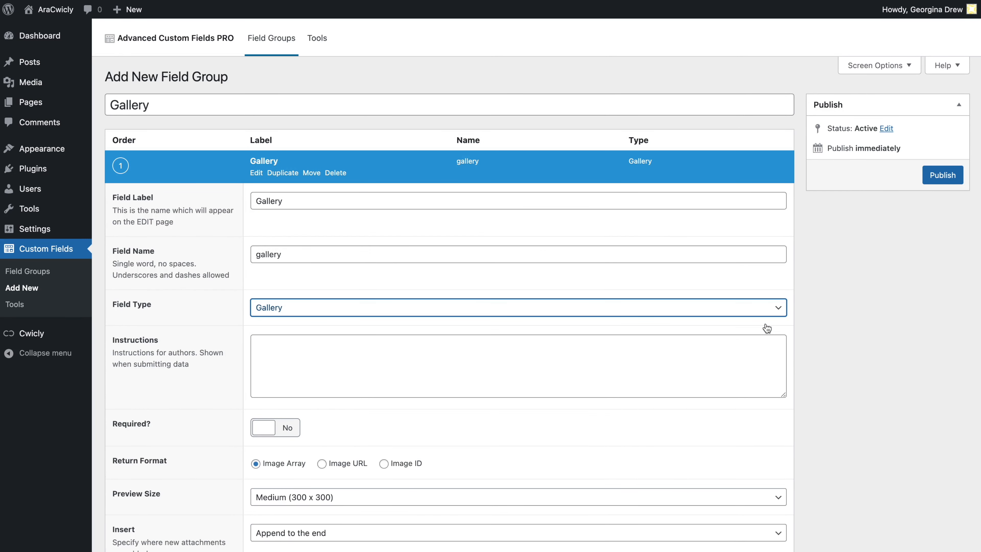
# Step: Review the Gallery field's remaining settings and publish the field group
pyautogui.scroll(-4, 767, 328)
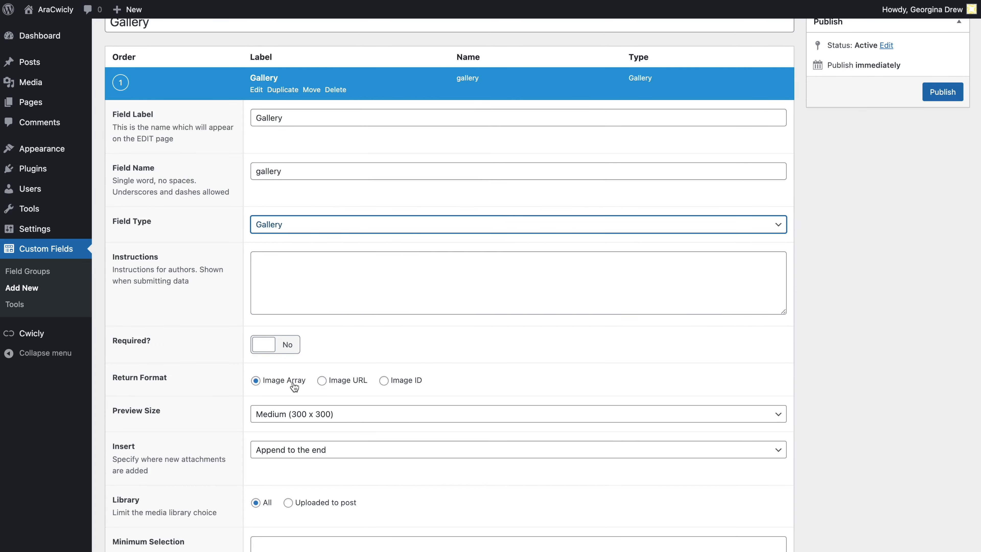
pyautogui.scroll(-12, 294, 387)
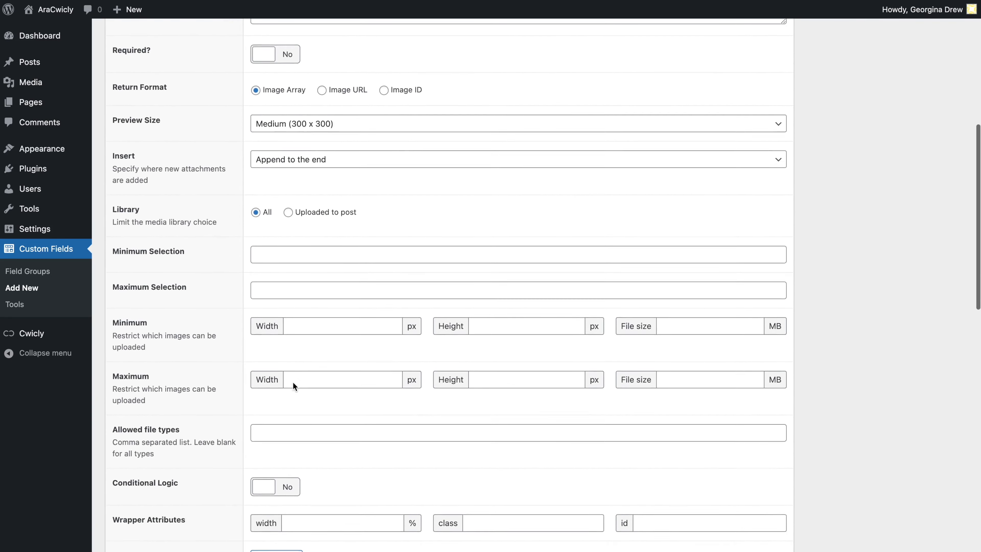
pyautogui.scroll(-6, 293, 381)
pyautogui.scroll(12, 292, 381)
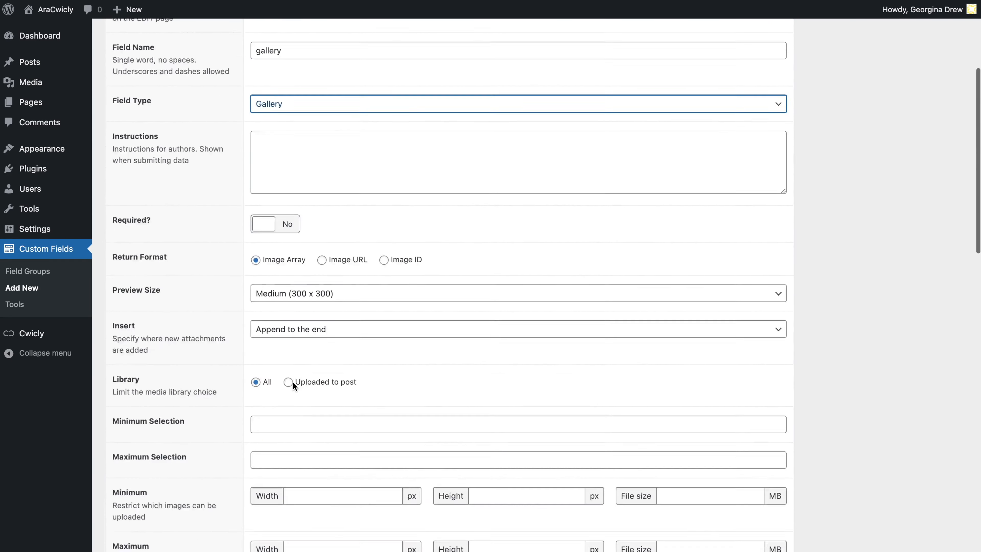
pyautogui.scroll(5, 293, 382)
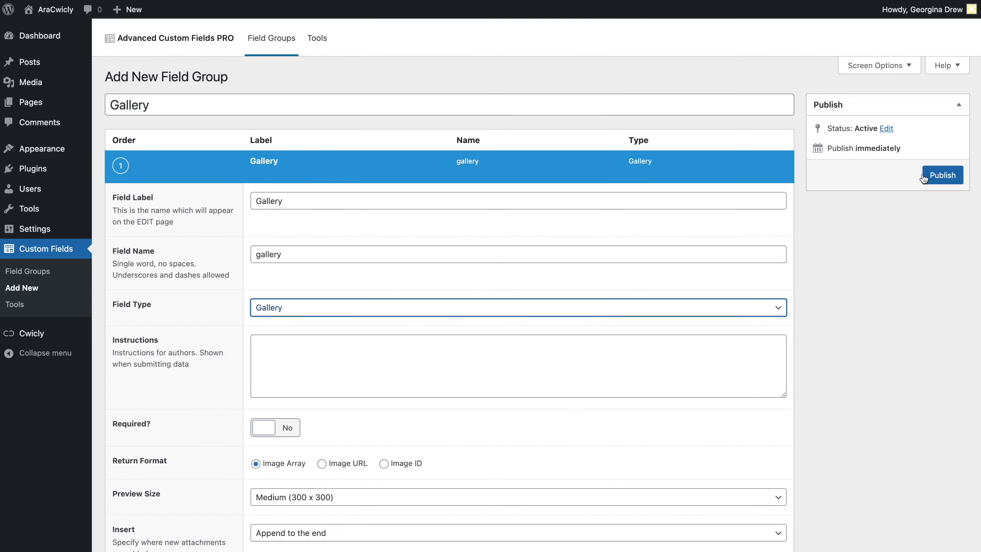
pyautogui.click(923, 177)
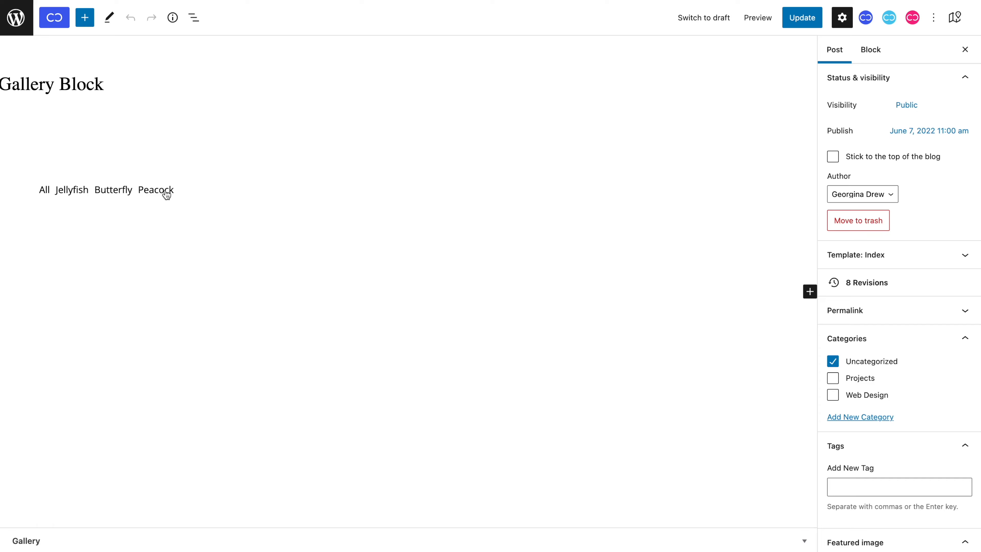
# Step: Back in the post editor, select the gallery block and assign it the ACF group Gallery and the ACF field Gallery
pyautogui.click(166, 194)
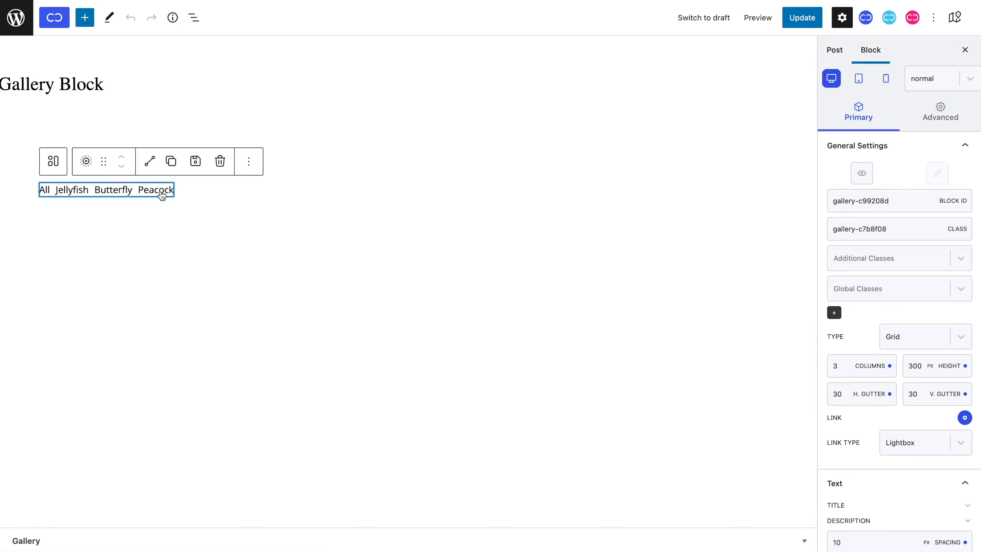
pyautogui.scroll(-8, 921, 314)
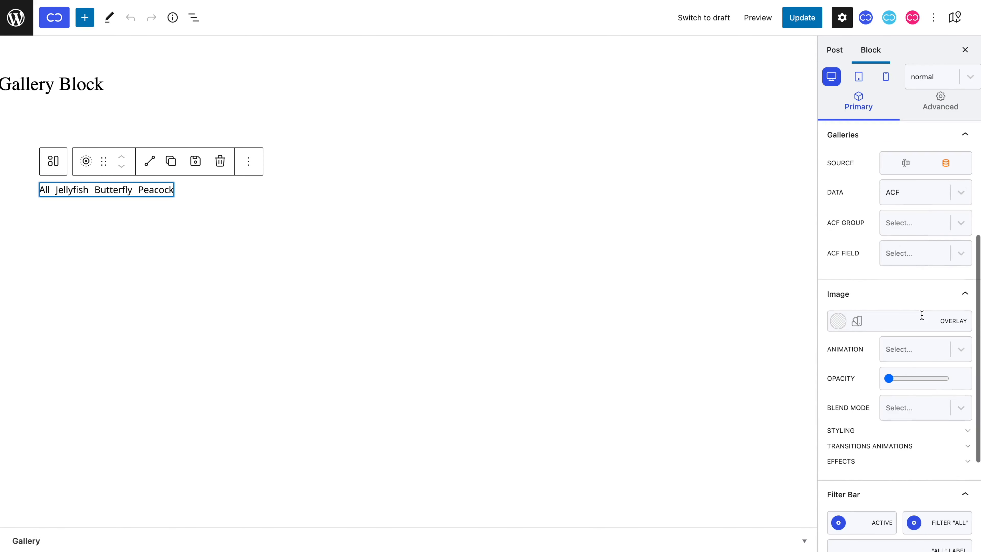
pyautogui.click(927, 228)
pyautogui.click(929, 253)
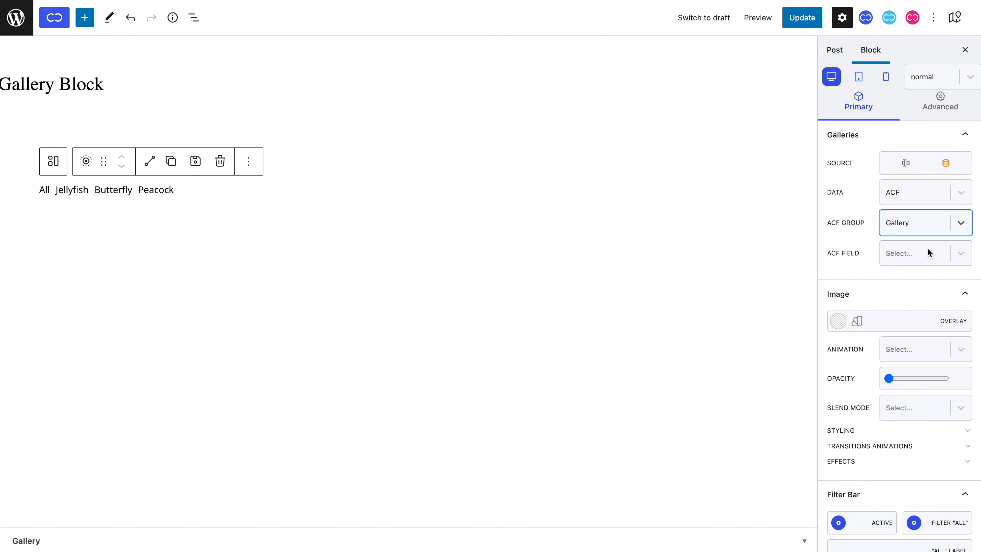
pyautogui.click(927, 254)
pyautogui.click(929, 302)
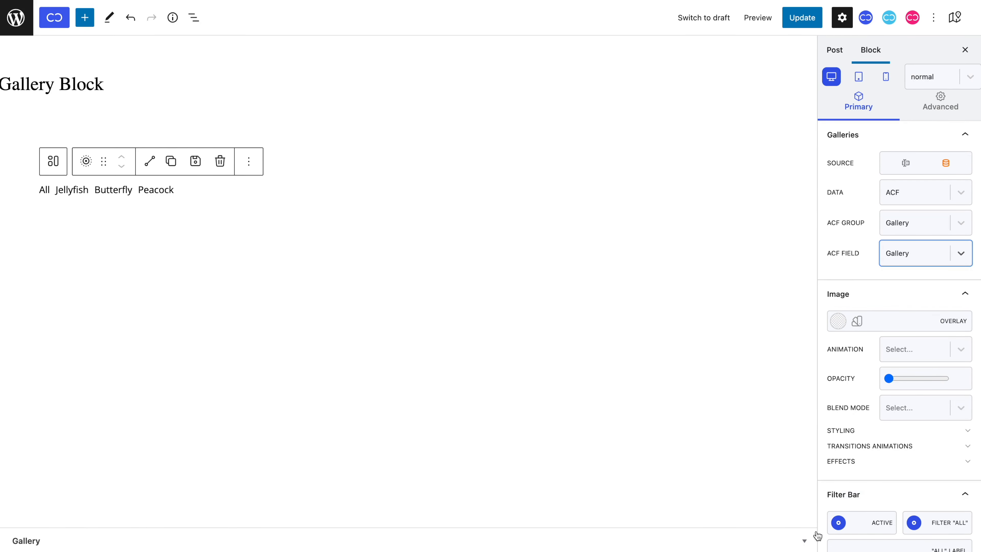
# Step: Expand the post's Gallery custom field and open the media library for adding images to it
pyautogui.click(813, 542)
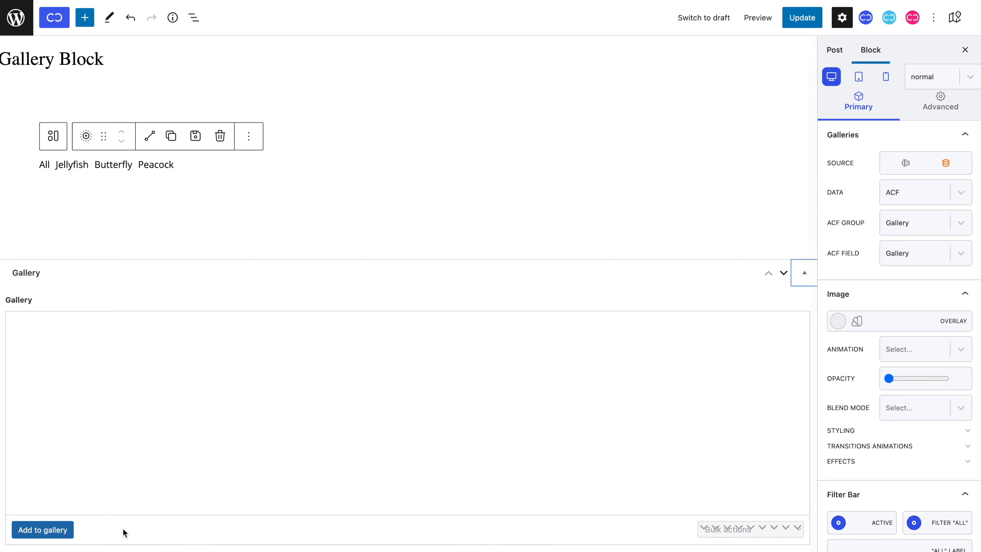
pyautogui.click(62, 529)
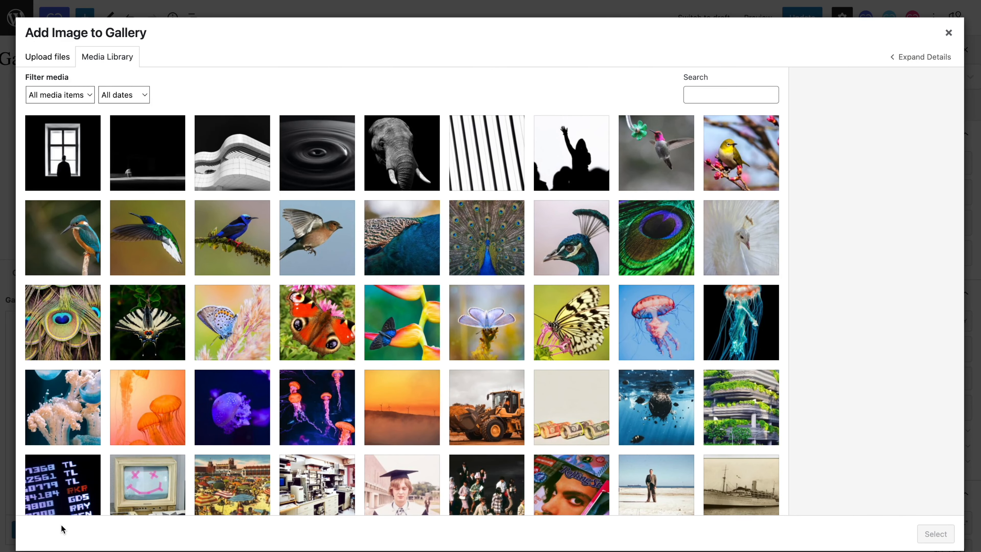
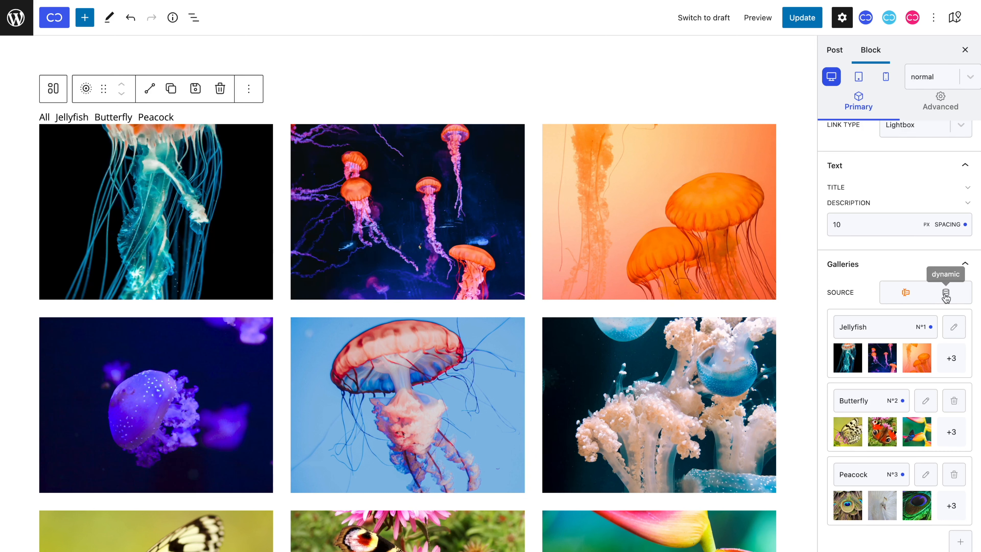
# Step: Switch the gallery block's source to dynamic and set the grid to 4 columns
pyautogui.click(943, 294)
pyautogui.scroll(6, 926, 278)
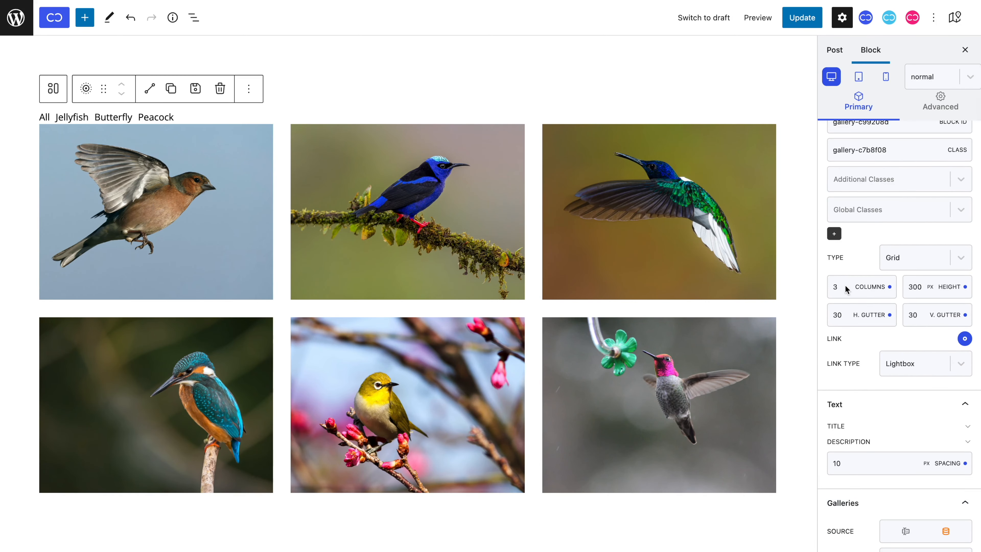
pyautogui.click(848, 283)
# Step: Switch the source back to the manually picked galleries, try 5 columns, and return the grid to 3 columns
pyautogui.scroll(-4, 882, 345)
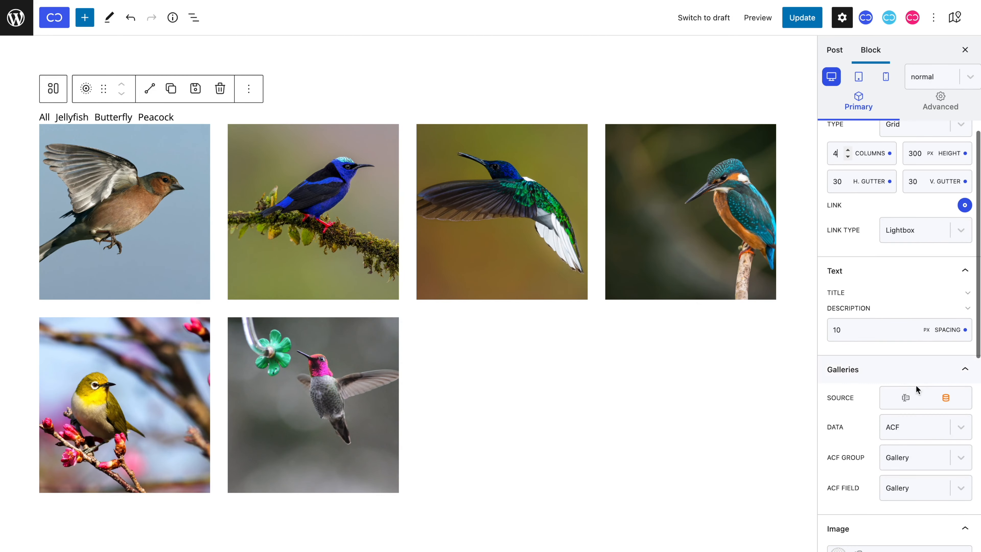
pyautogui.click(907, 400)
pyautogui.scroll(2, 908, 402)
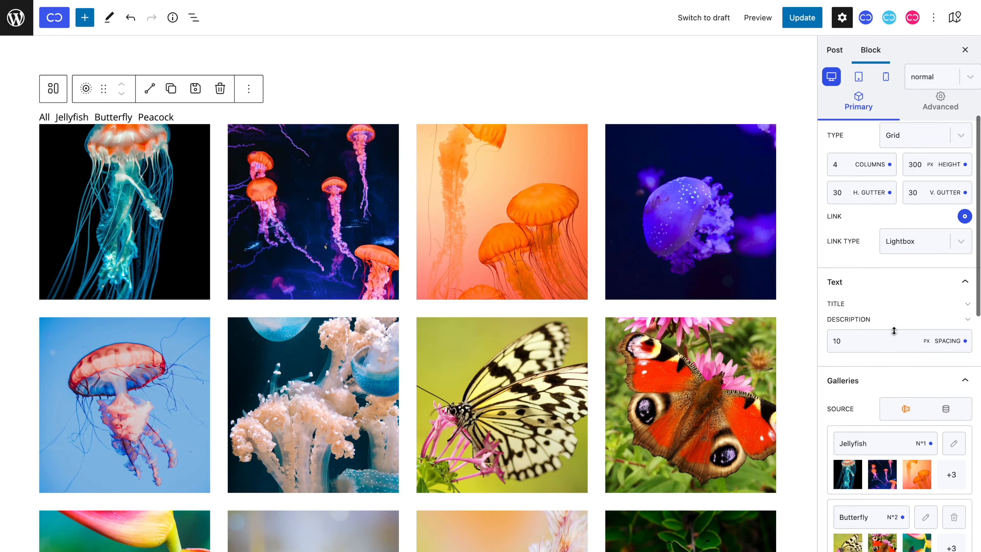
pyautogui.press('BackSpace')
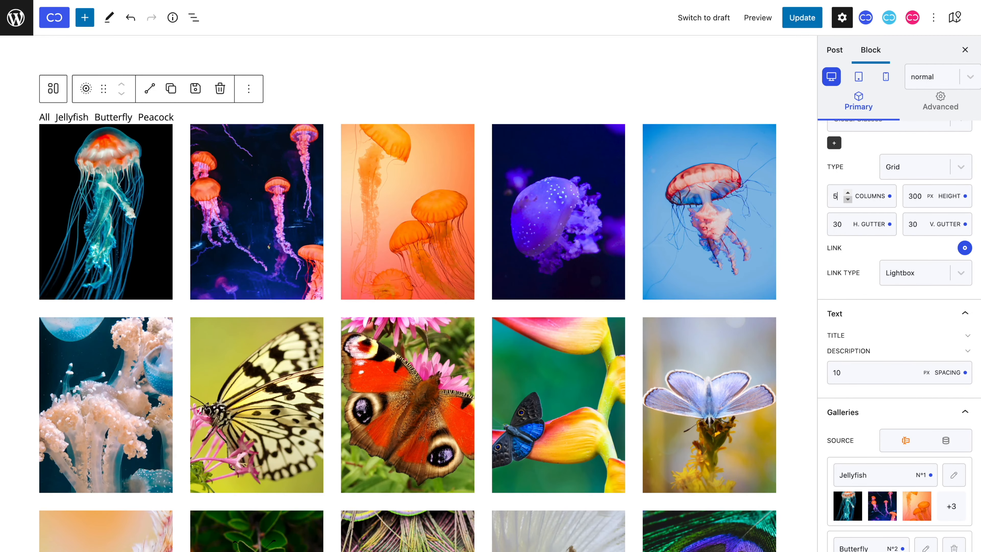
pyautogui.write('3')
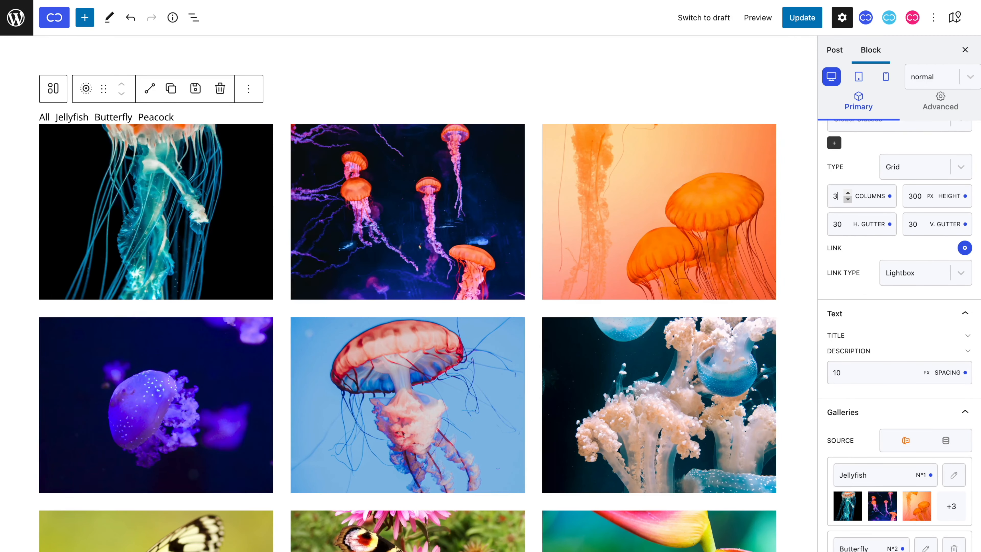
# Step: Set the gallery source to dynamic and check the available link types, leaving Lightbox selected
pyautogui.click(947, 441)
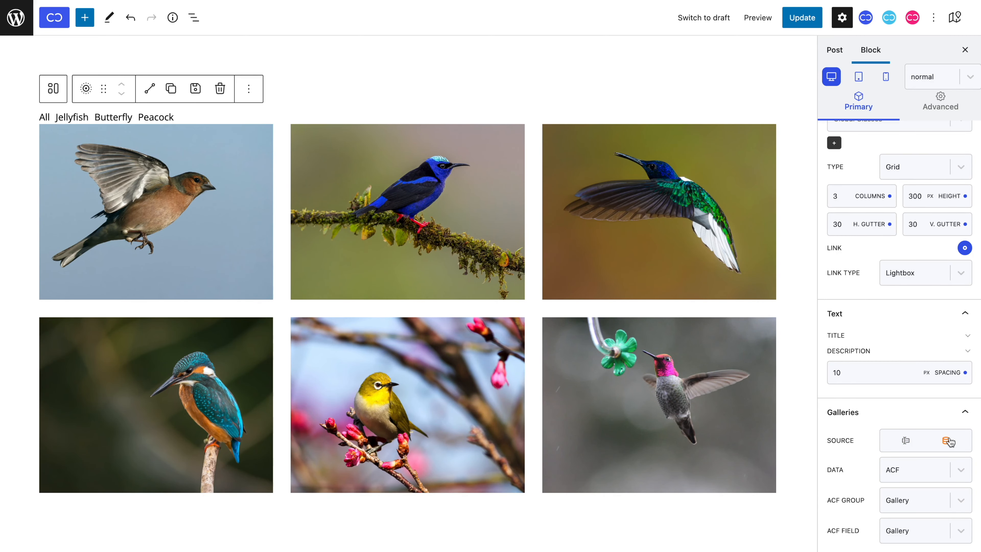
pyautogui.click(925, 285)
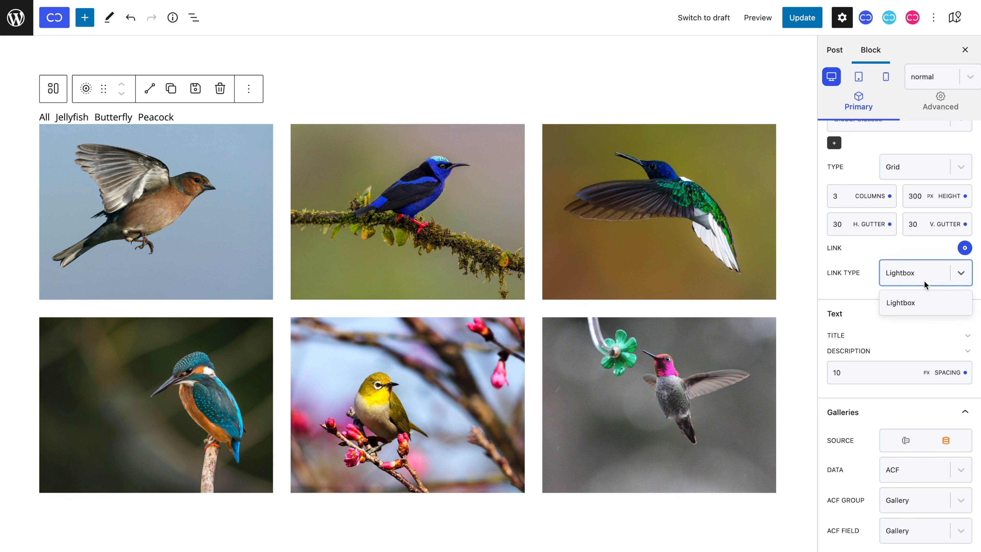
pyautogui.click(926, 285)
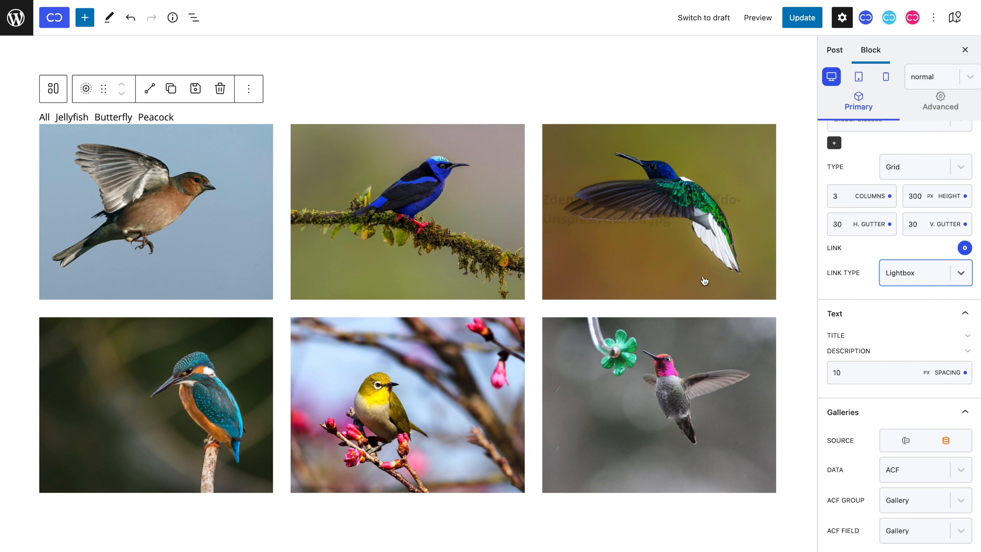
# Step: In the post's Gallery field, title the first bird image with the photographer's first name and caption it "The Sparow"
pyautogui.scroll(-9, 691, 279)
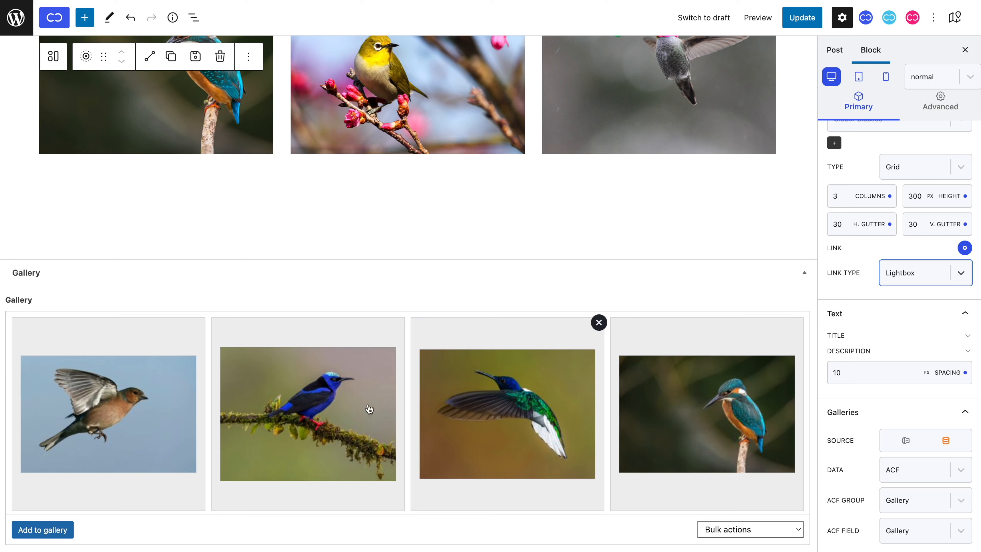
pyautogui.click(169, 394)
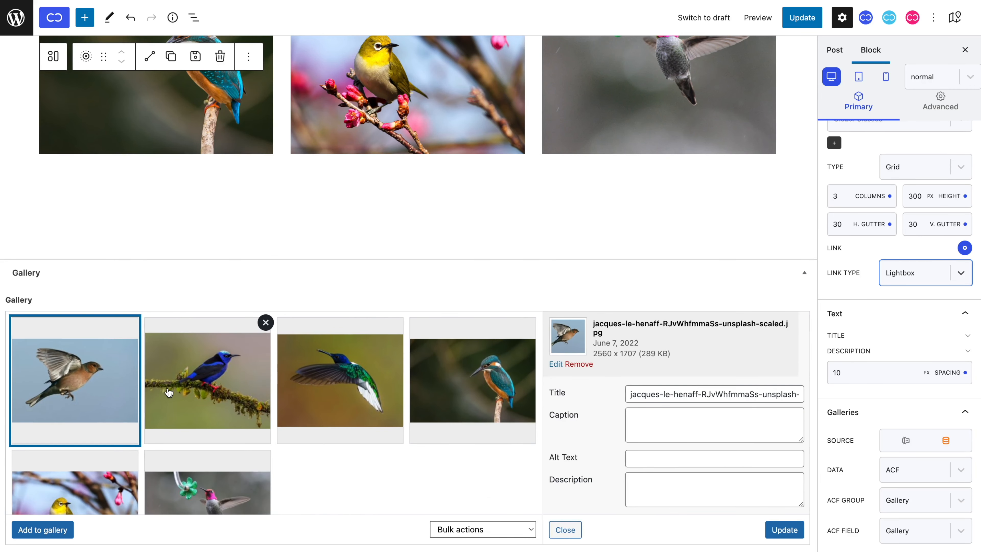
pyautogui.tripleClick(665, 391)
pyautogui.write('jacques')
pyautogui.click(637, 411)
pyautogui.write('The caption')
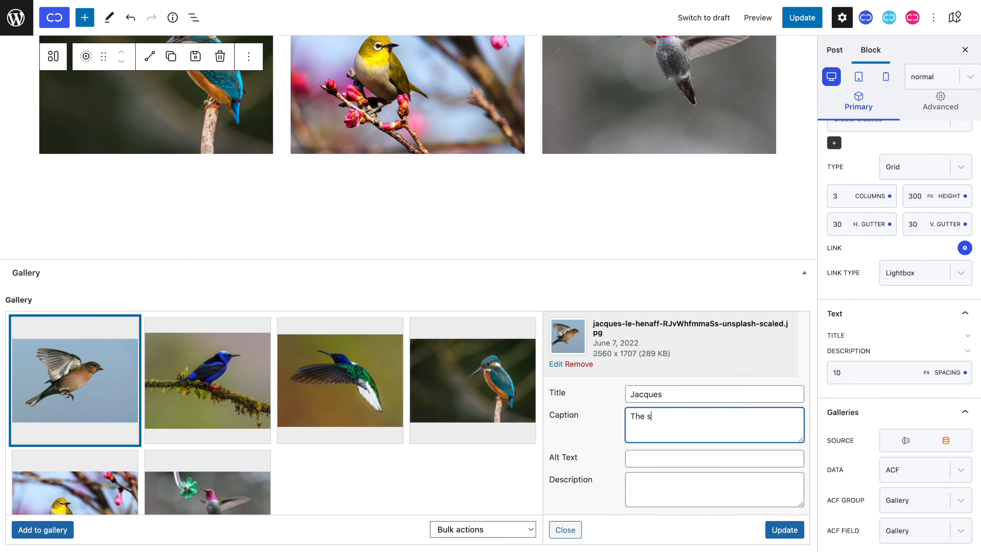
# Step: Title the second image, the blue bird on the mossy branch, with the photographer's name and caption it "The blue bird"
pyautogui.click(225, 437)
pyautogui.tripleClick(665, 386)
pyautogui.write('zdenek')
pyautogui.click(703, 404)
pyautogui.write('The blue bird')
# Step: Title the third image, the flying green hummingbird, with the photographer's name and caption it "The greeny"
pyautogui.click(384, 420)
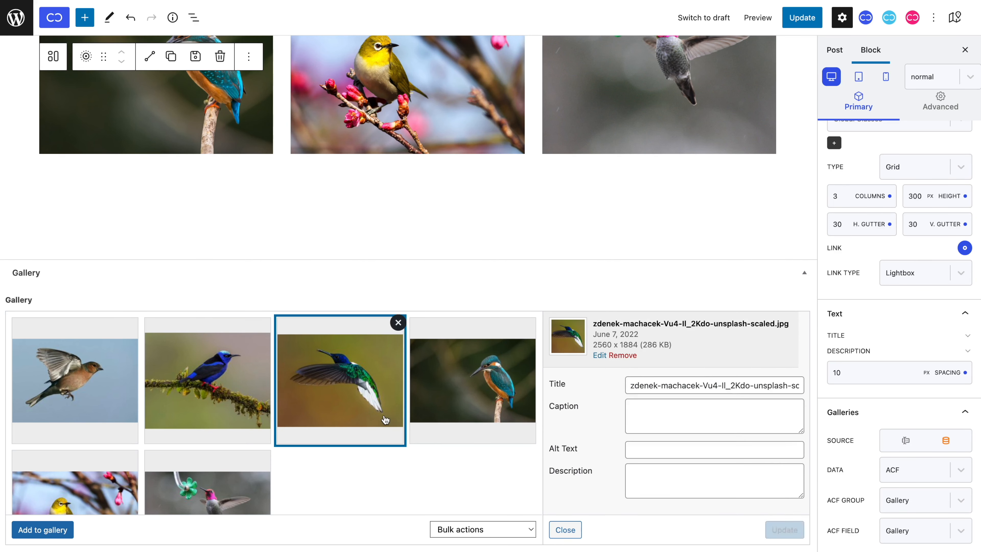
pyautogui.tripleClick(690, 386)
pyautogui.write('Machacek')
pyautogui.click(690, 411)
pyautogui.write('The greeny')
# Step: Title the fourth image, the kingfisher, with the photographer's first name and caption it "pensive"
pyautogui.tripleClick(672, 395)
pyautogui.write('Vincent')
pyautogui.click(672, 422)
pyautogui.write('pensive')
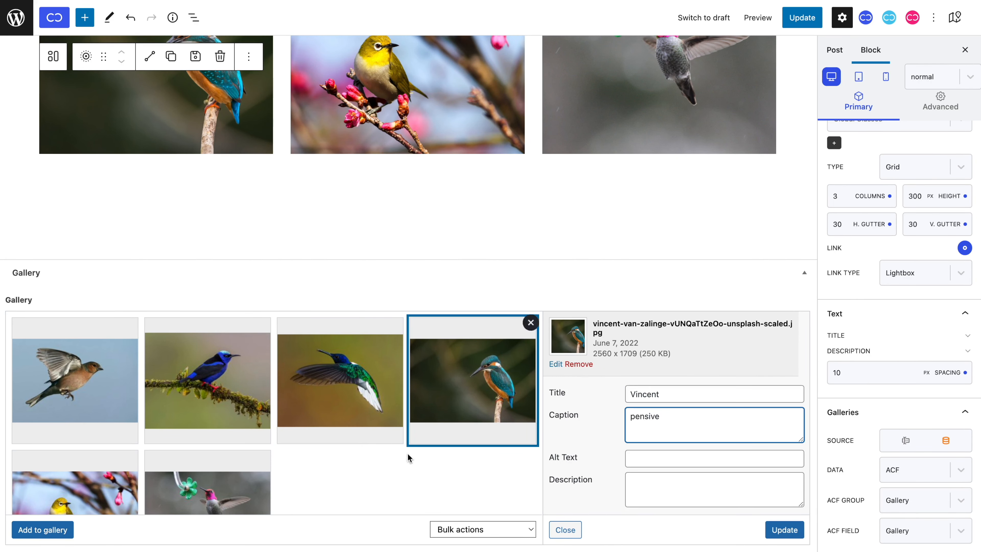
# Step: Title the fifth image, the yellow bird among blossoms, with the photographer's first name and caption it "yellow oral"
pyautogui.scroll(-3, 408, 458)
pyautogui.click(104, 459)
pyautogui.tripleClick(665, 385)
pyautogui.write('boris')
pyautogui.click(664, 408)
pyautogui.write('yellow oral')
# Step: Title the last hummingbird image with the photographer's first name, caption it "curious flyer", and save the image details and the post
pyautogui.click(208, 446)
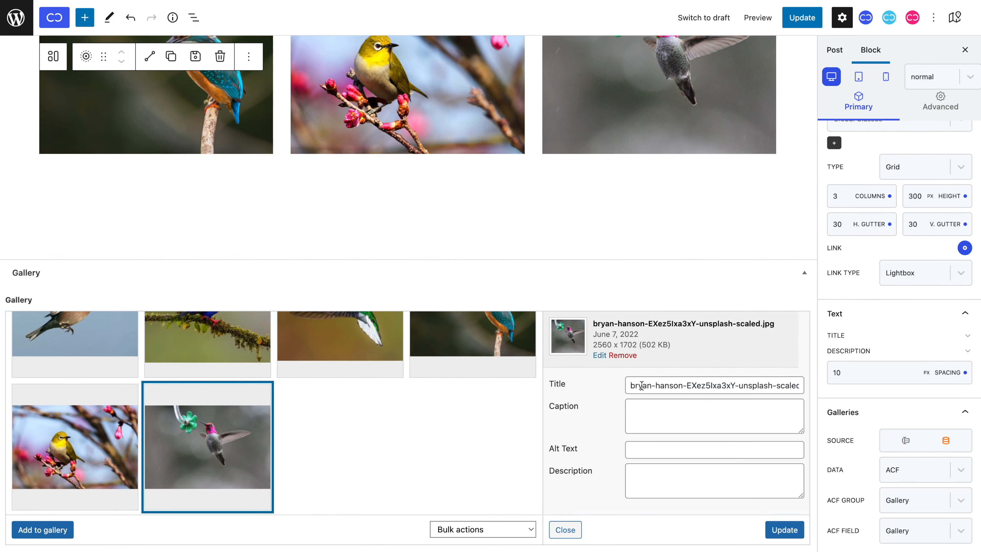
pyautogui.tripleClick(671, 386)
pyautogui.write('bryan')
pyautogui.click(670, 417)
pyautogui.write('curious flyer')
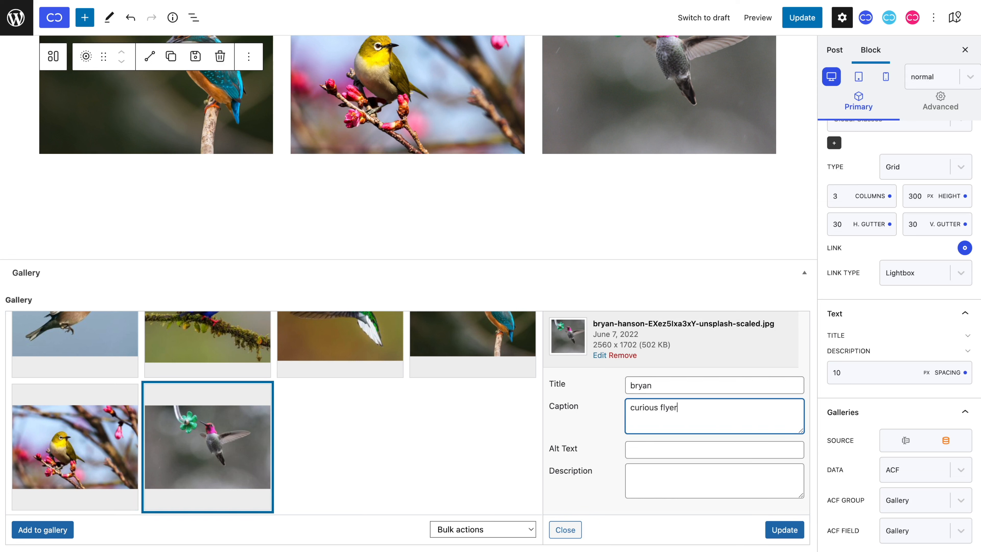
pyautogui.click(777, 536)
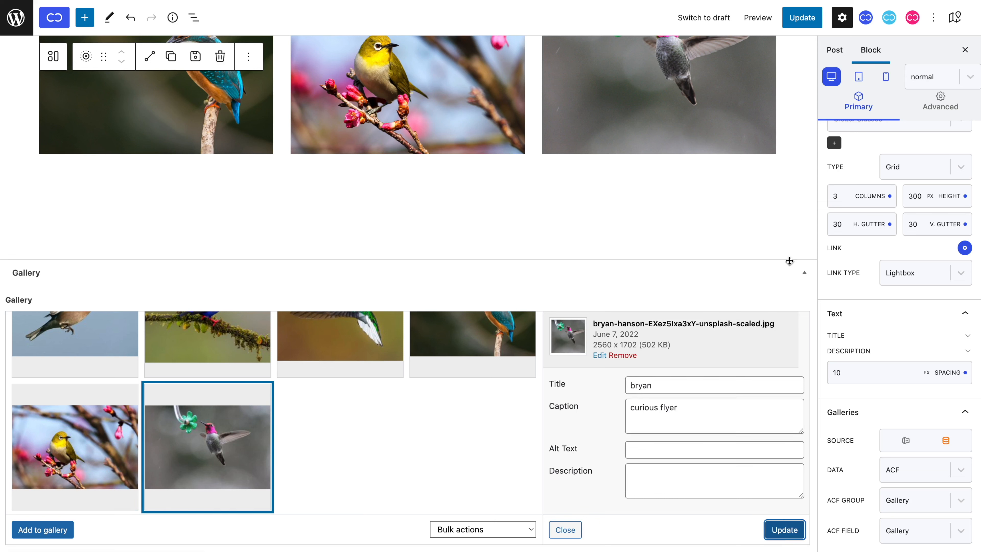
pyautogui.click(802, 17)
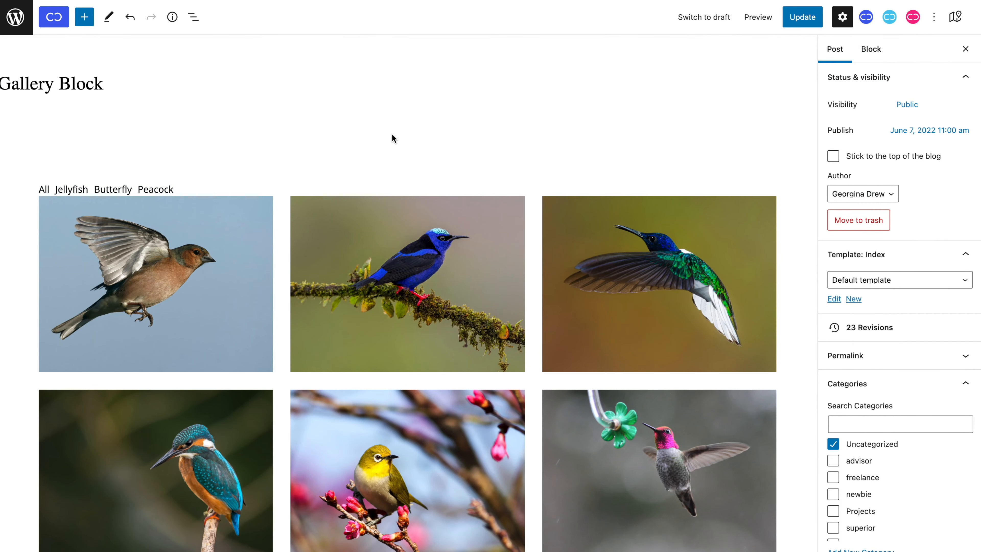
# Step: Select the gallery block and switch its source back to the manually picked Jellyfish, Butterfly and Peacock galleries
pyautogui.scroll(-3, 392, 138)
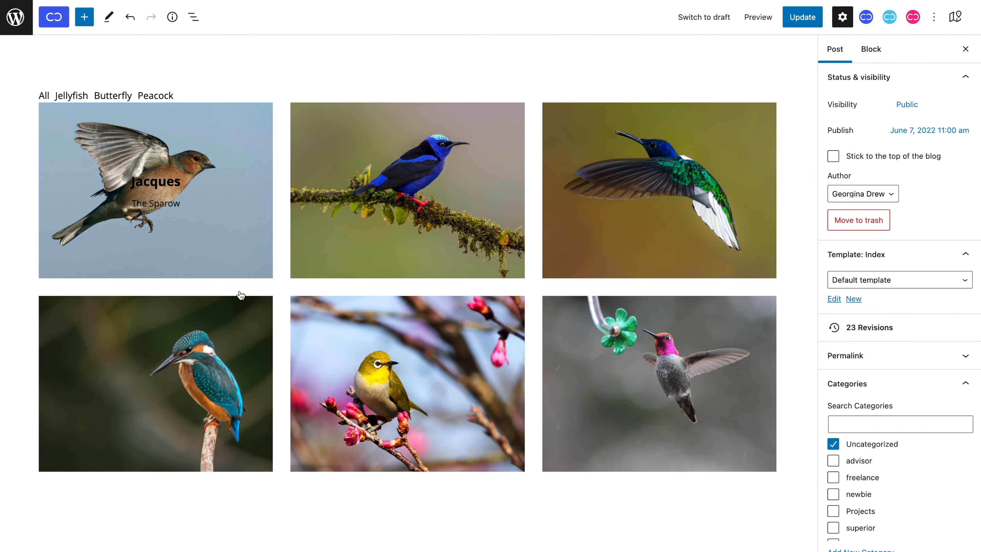
pyautogui.click(489, 349)
pyautogui.scroll(-5, 934, 367)
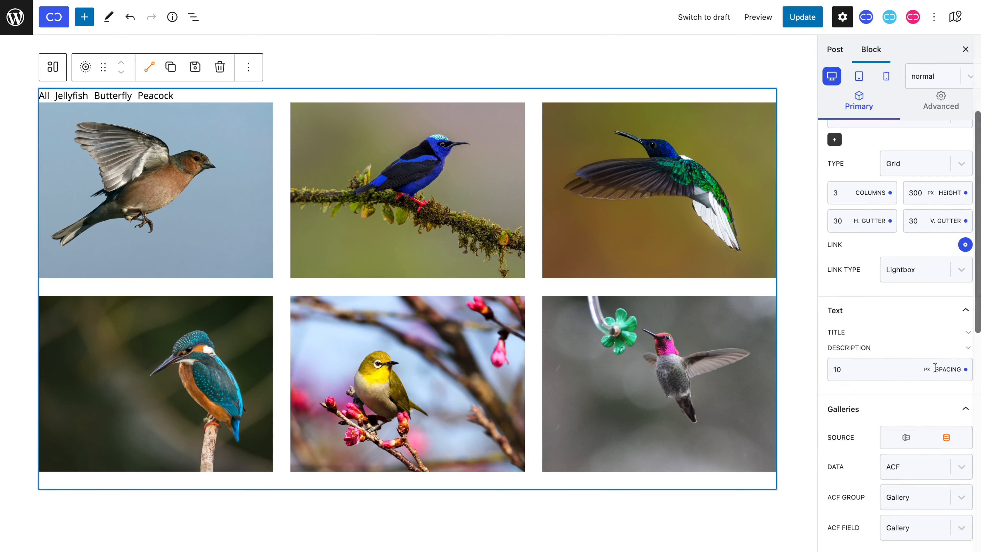
pyautogui.scroll(-3, 934, 366)
pyautogui.click(905, 341)
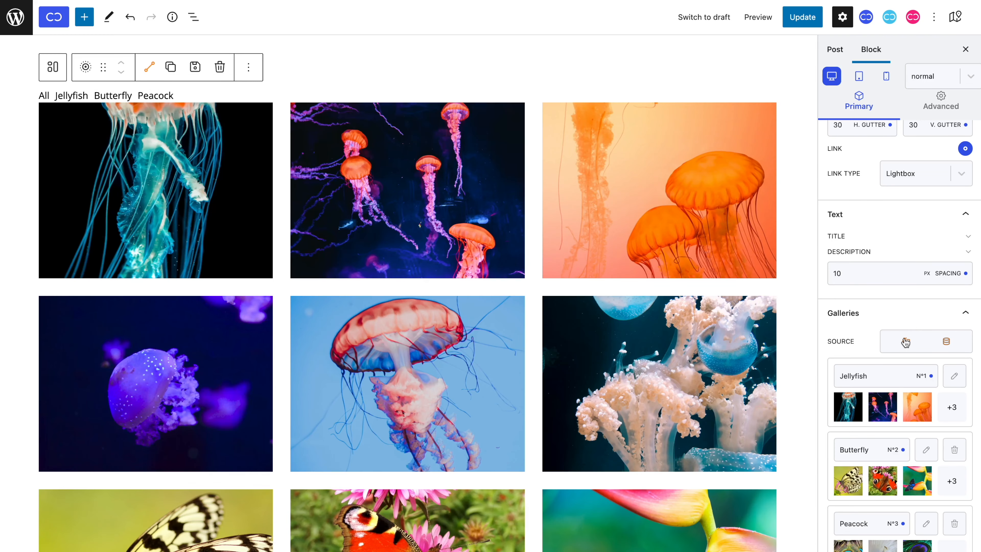
# Step: Examine the gallery's image settings in the hover, active and focus states, and return to the normal state
pyautogui.scroll(-9, 905, 340)
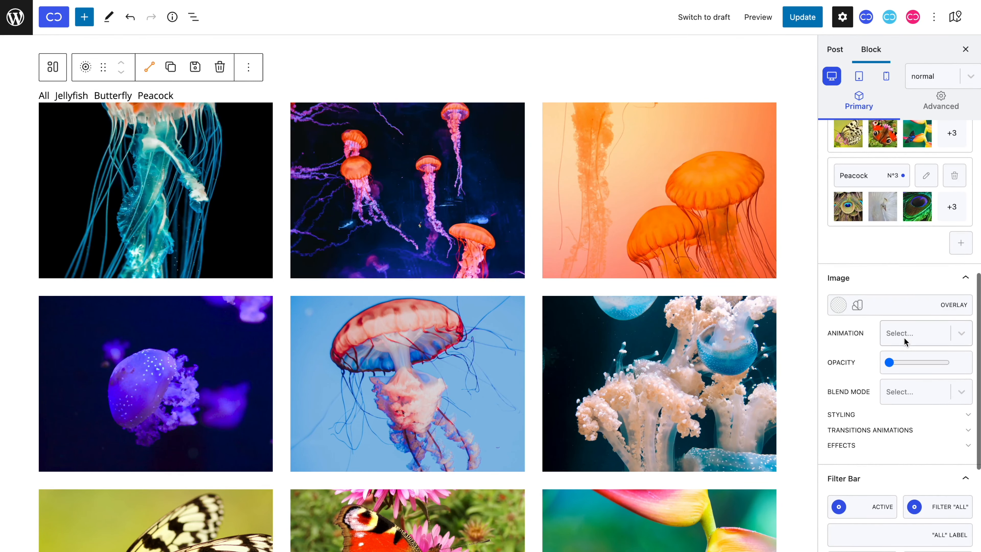
pyautogui.scroll(-1, 904, 337)
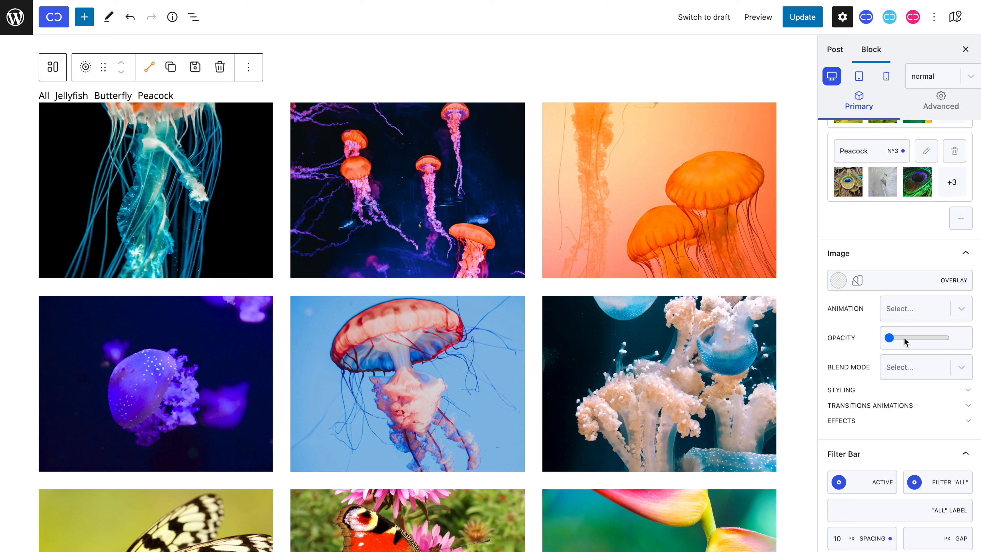
pyautogui.click(934, 83)
pyautogui.click(931, 126)
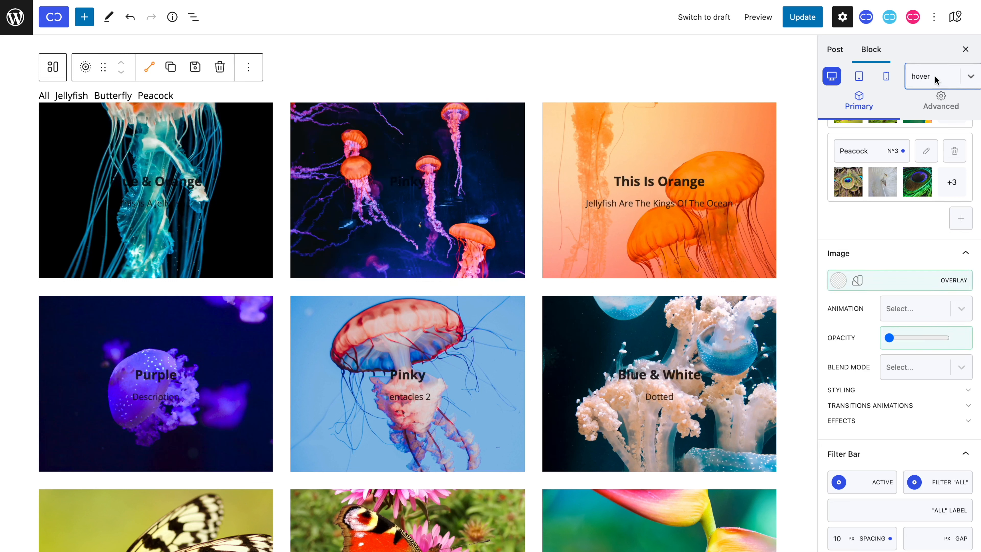
pyautogui.click(935, 79)
pyautogui.click(935, 145)
pyautogui.click(936, 82)
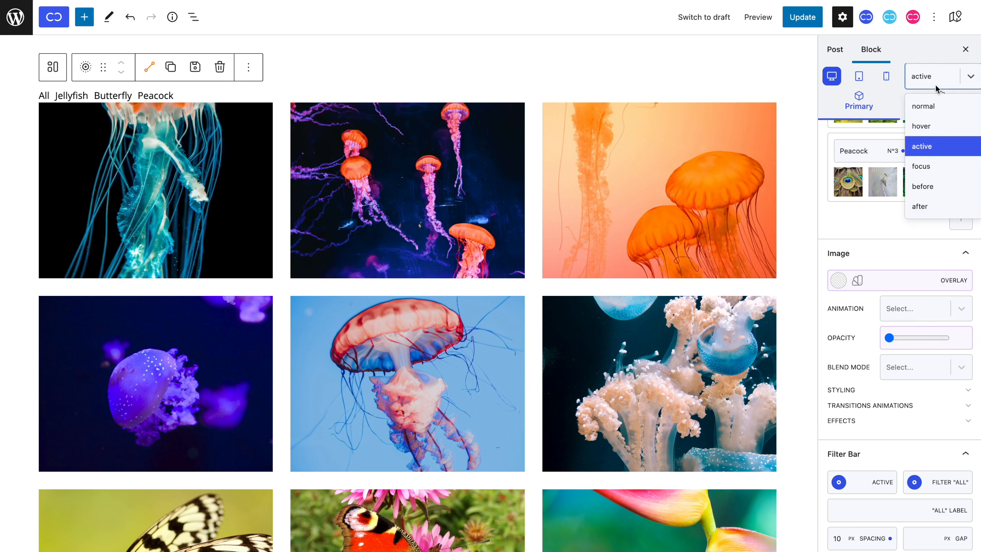
pyautogui.click(941, 164)
pyautogui.click(938, 79)
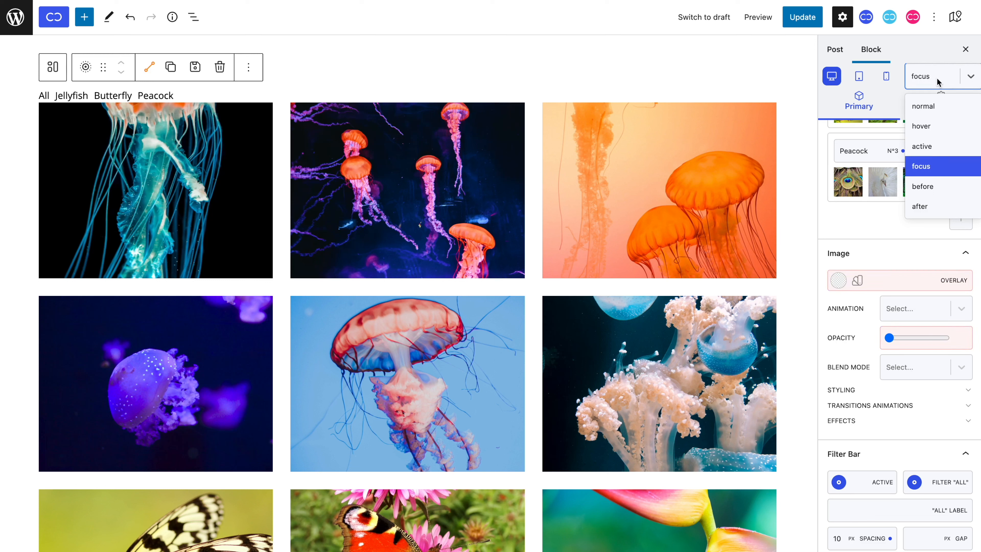
pyautogui.click(939, 108)
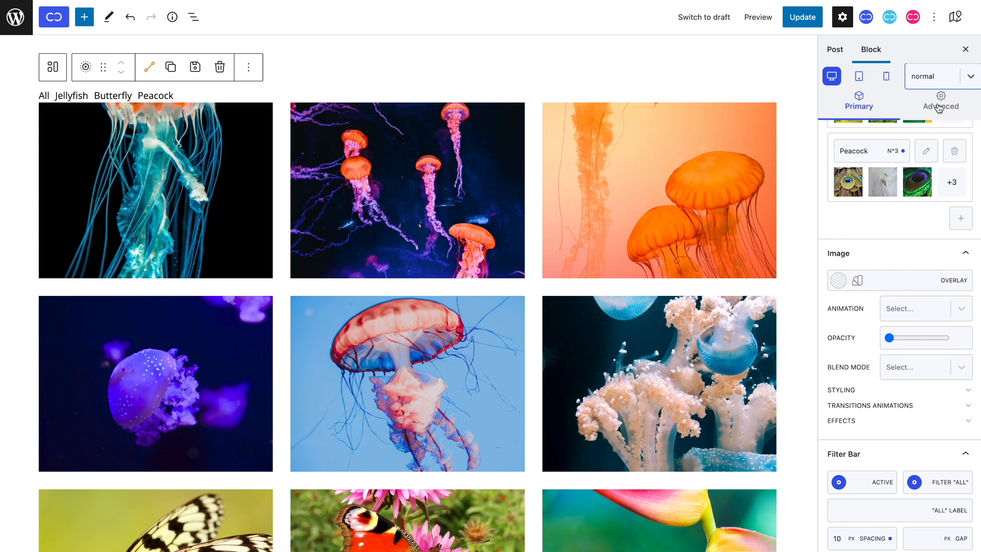
# Step: Give the images a semi-transparent white overlay (#ffffff96) in the hover state and return to the normal state
pyautogui.click(931, 79)
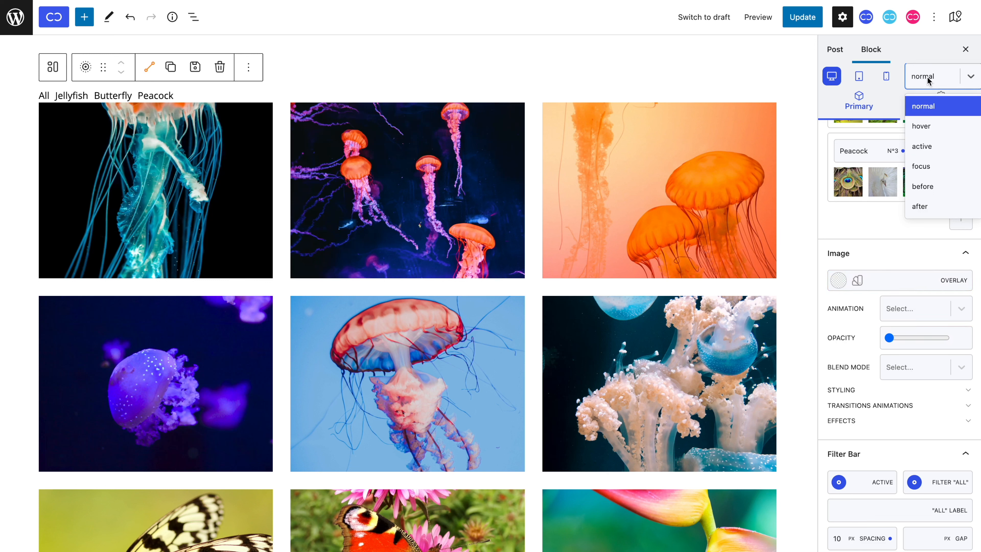
pyautogui.click(931, 125)
pyautogui.click(838, 280)
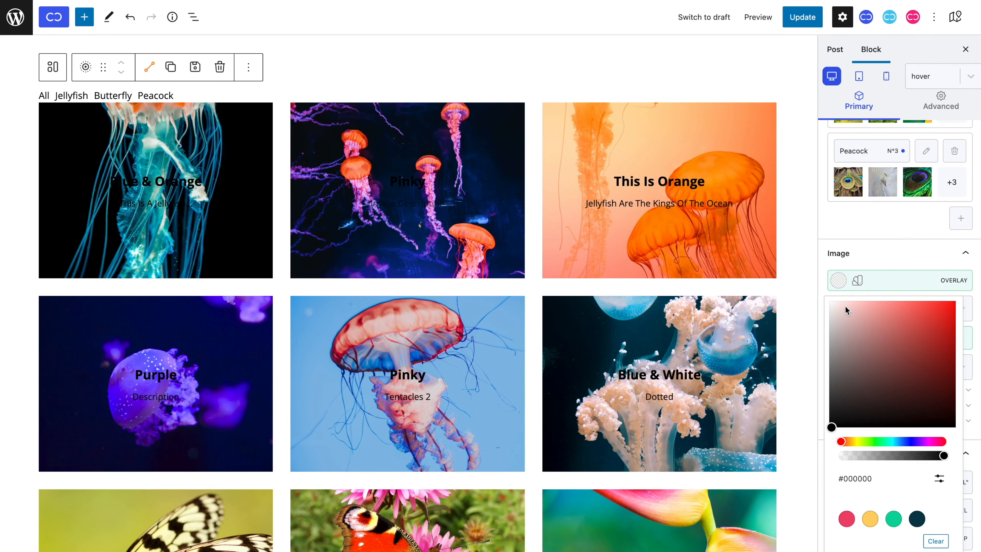
pyautogui.moveTo(845, 306); pyautogui.dragTo(791, 261)
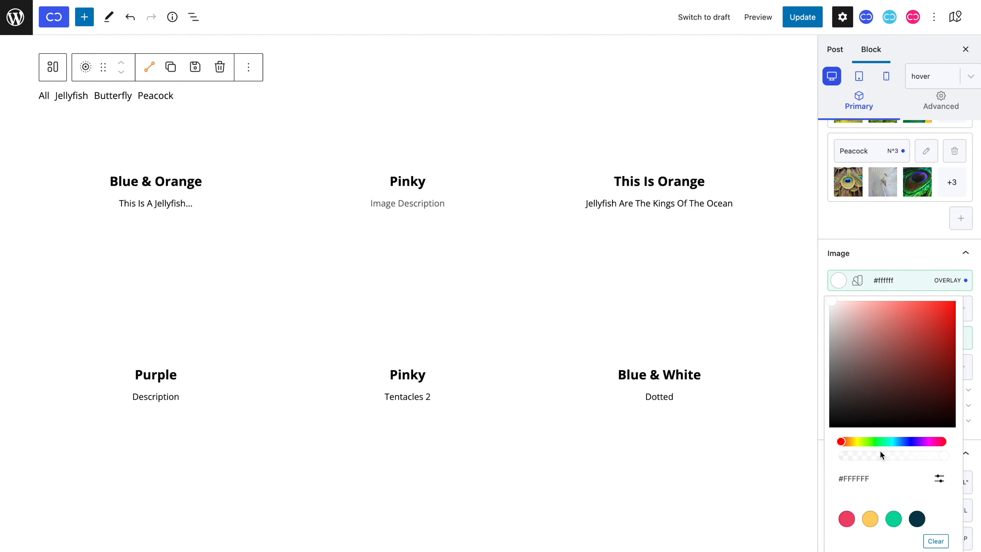
pyautogui.moveTo(880, 451); pyautogui.dragTo(901, 454)
pyautogui.click(963, 88)
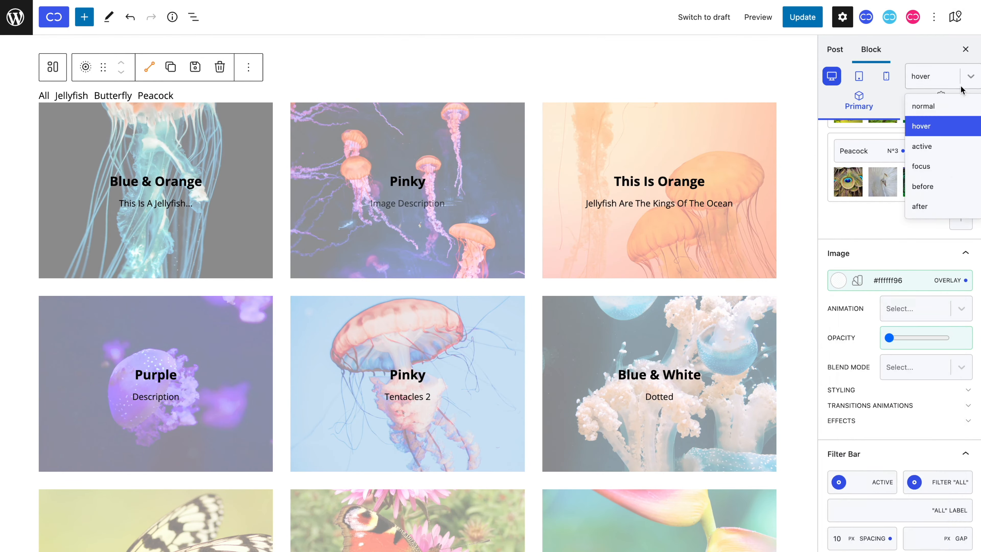
pyautogui.click(963, 102)
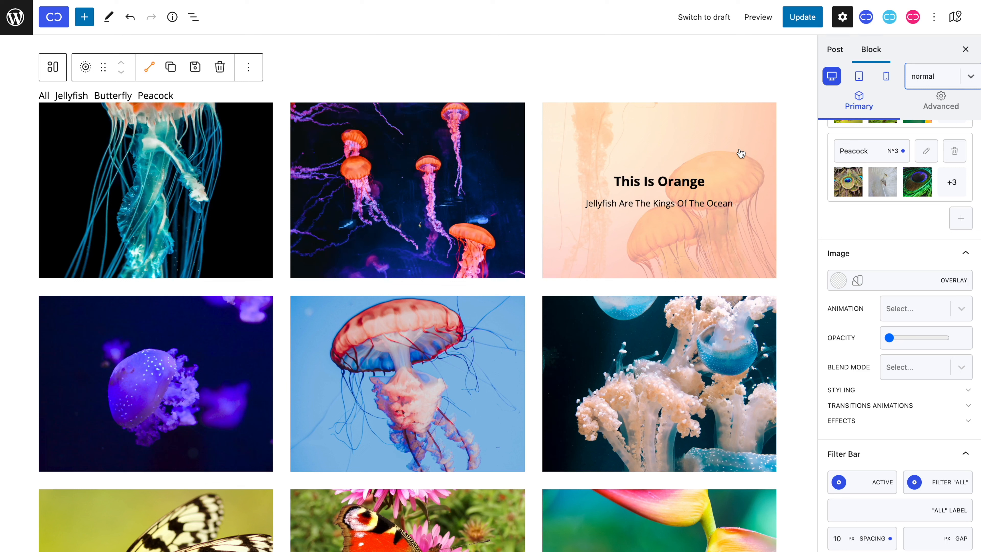
# Step: Try the Mist, Spring and Sunrise animations one after another on the gallery images
pyautogui.click(912, 311)
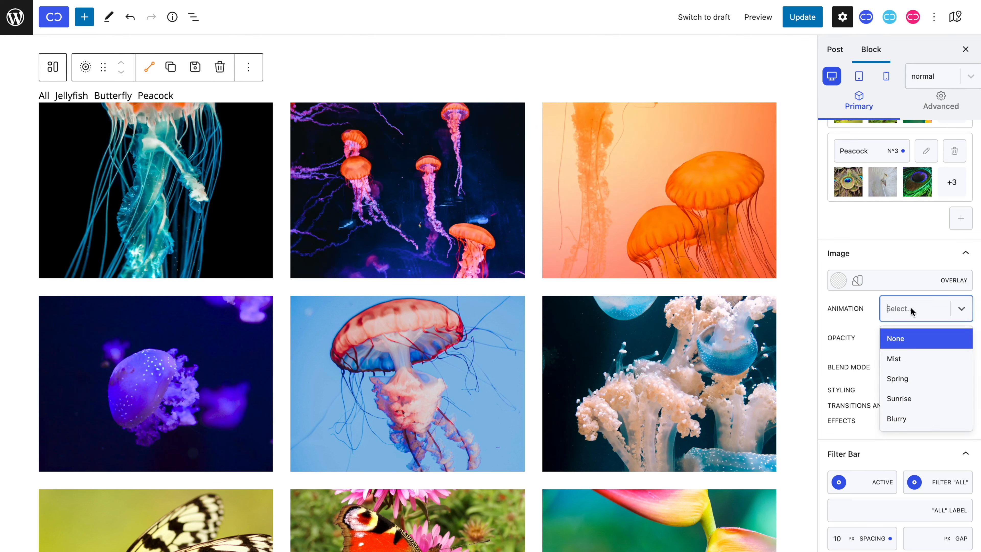
pyautogui.click(907, 359)
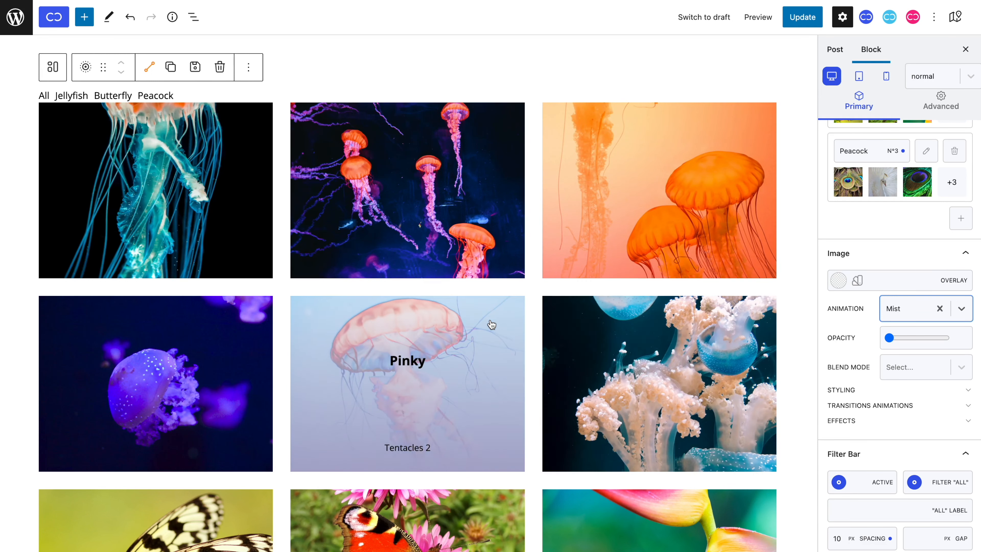
pyautogui.click(889, 309)
pyautogui.click(892, 378)
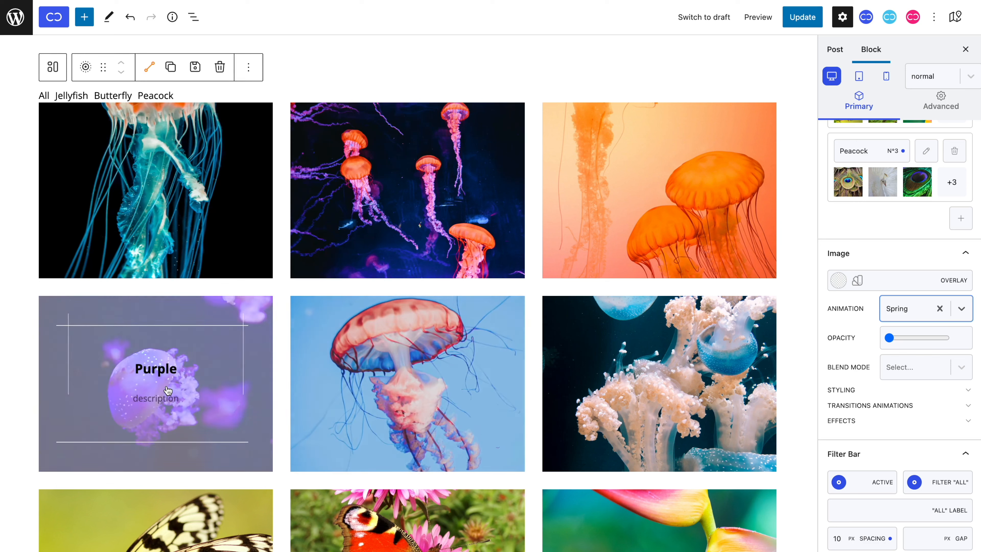
pyautogui.click(883, 315)
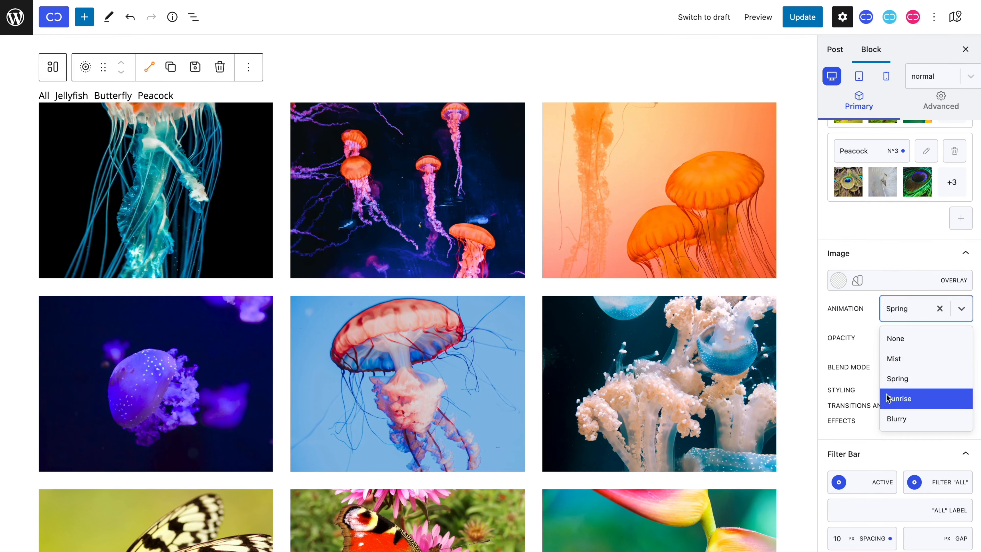
pyautogui.click(898, 399)
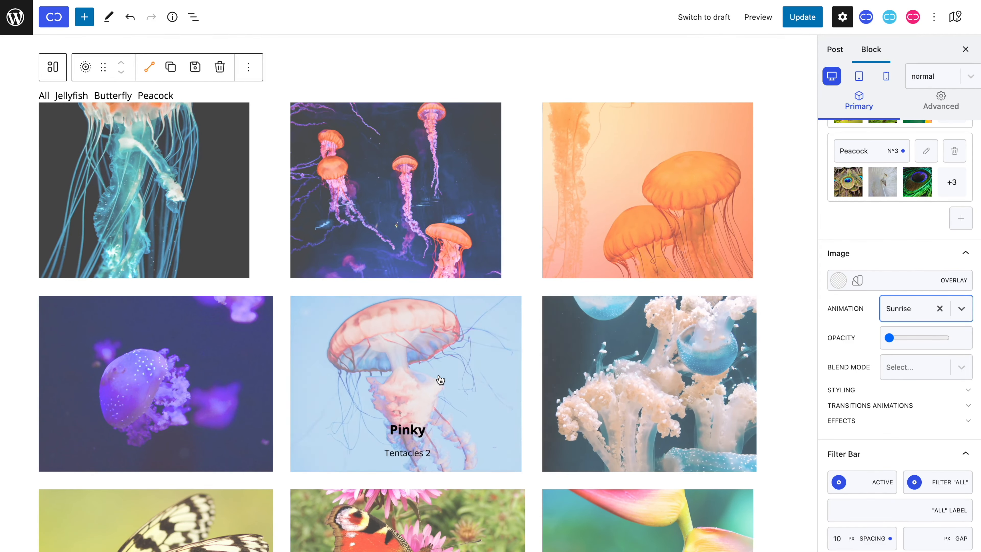
# Step: Try the Blurry animation on the gallery images, check it on the butterfly images, and clear the animation
pyautogui.click(903, 311)
pyautogui.click(898, 419)
pyautogui.scroll(-10, 440, 394)
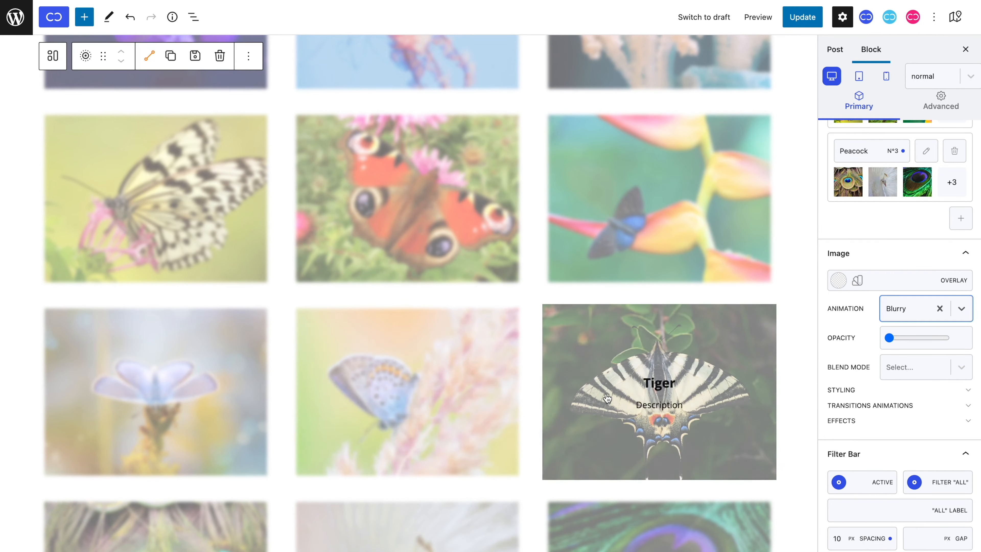
pyautogui.scroll(10, 625, 417)
pyautogui.click(938, 309)
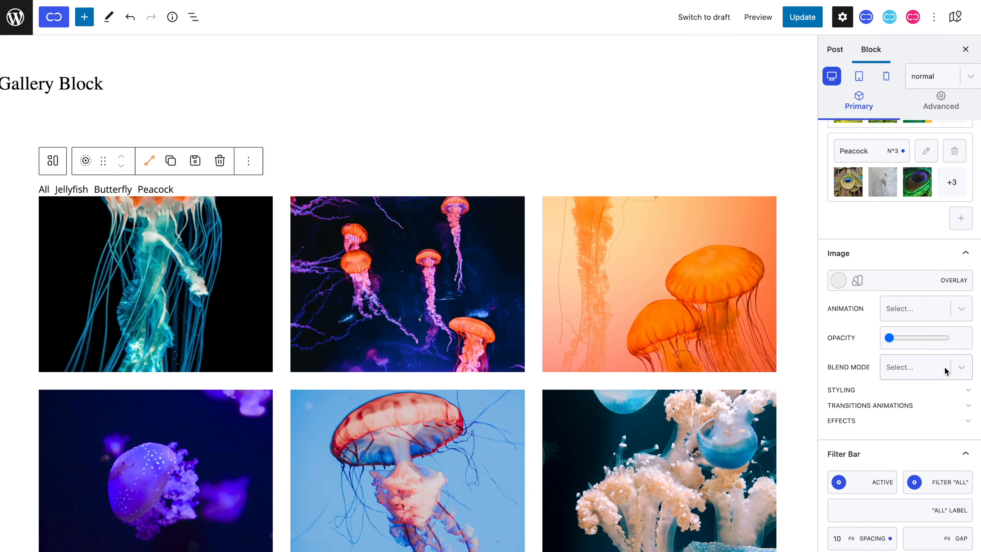
# Step: Look through the blend modes available for the gallery images without choosing one
pyautogui.click(945, 371)
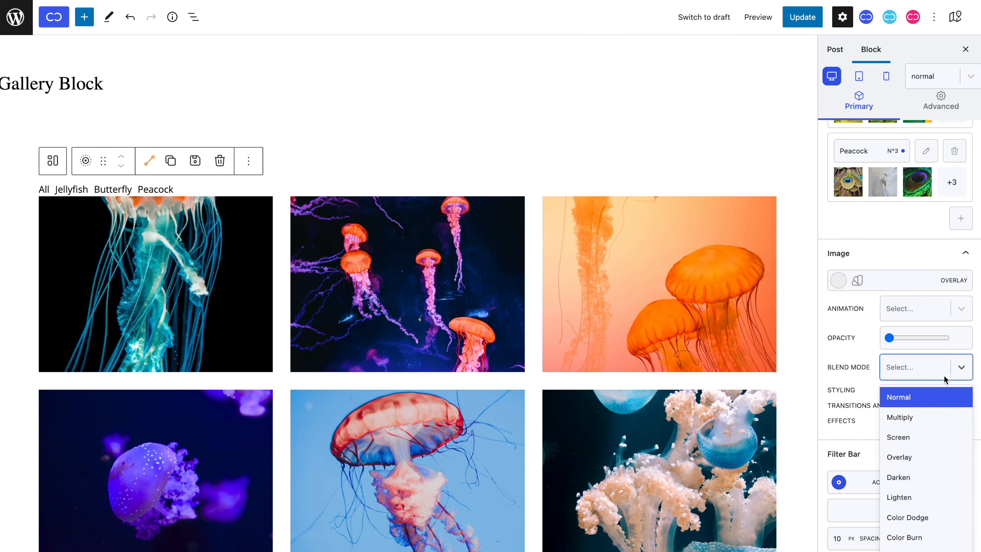
pyautogui.scroll(-5, 942, 402)
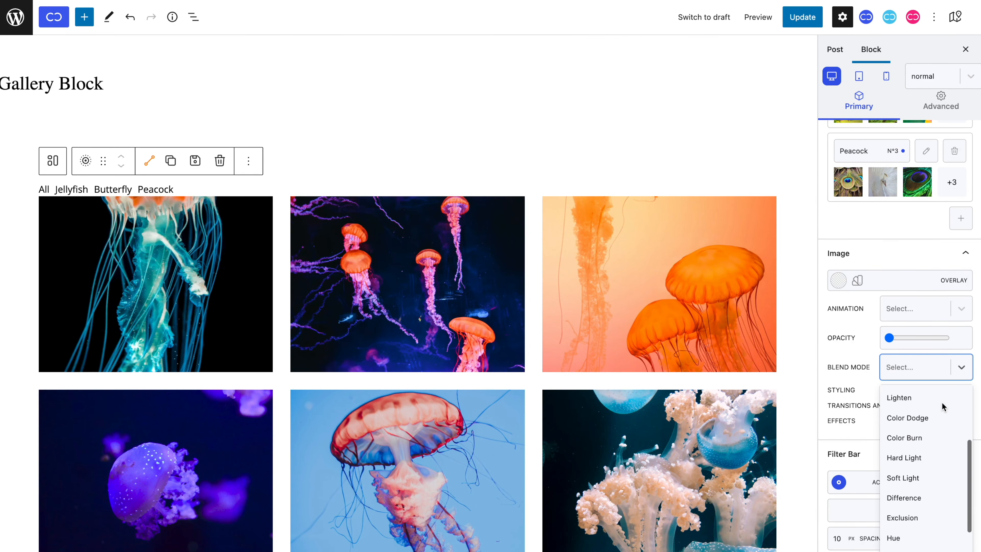
pyautogui.scroll(5, 941, 401)
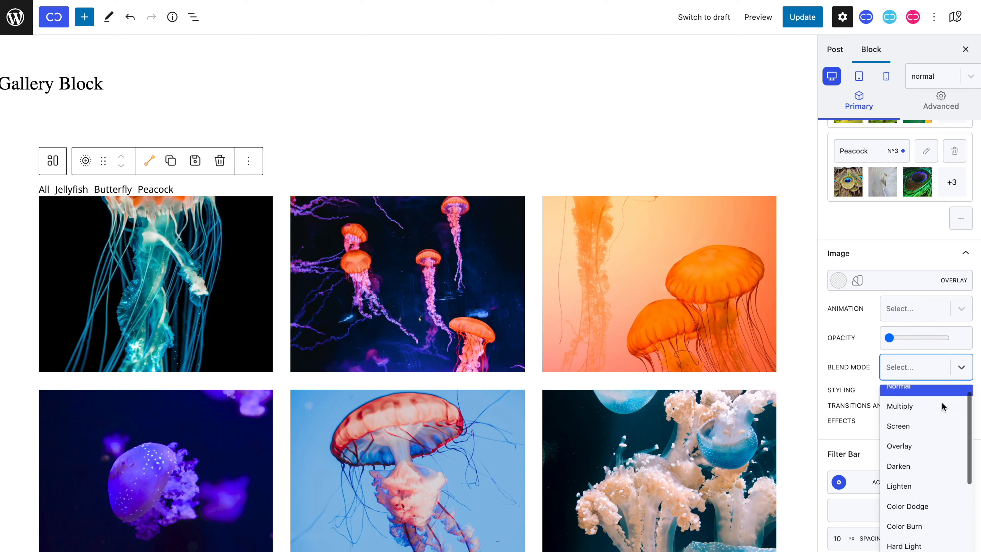
pyautogui.click(952, 338)
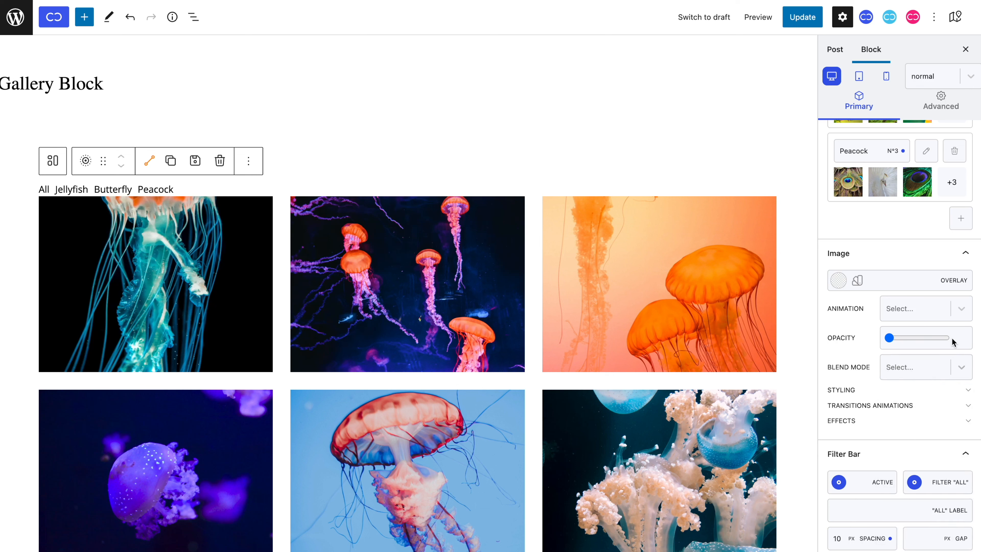
# Step: Give the gallery images a red background (#fe0000) in their styling settings
pyautogui.click(968, 394)
pyautogui.scroll(-4, 969, 398)
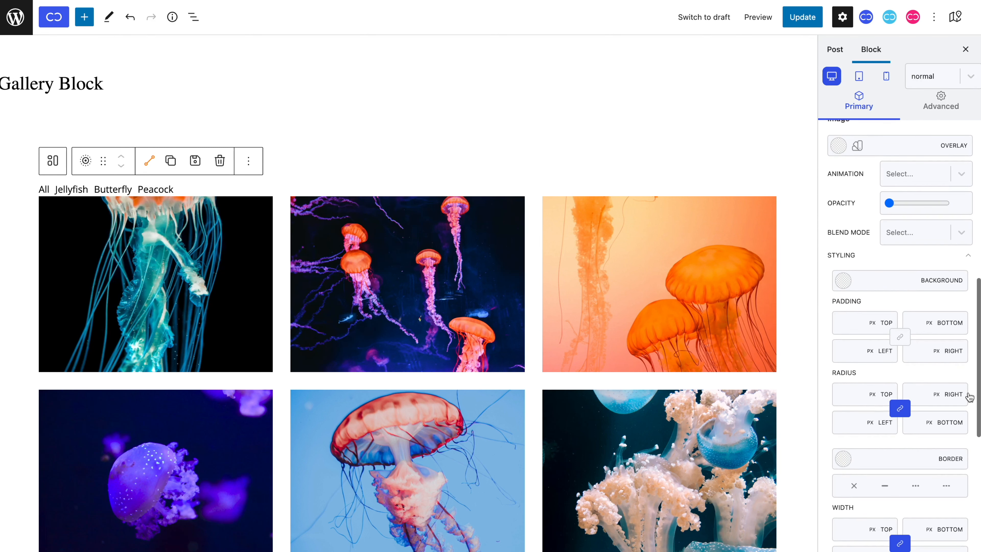
pyautogui.scroll(-2, 969, 397)
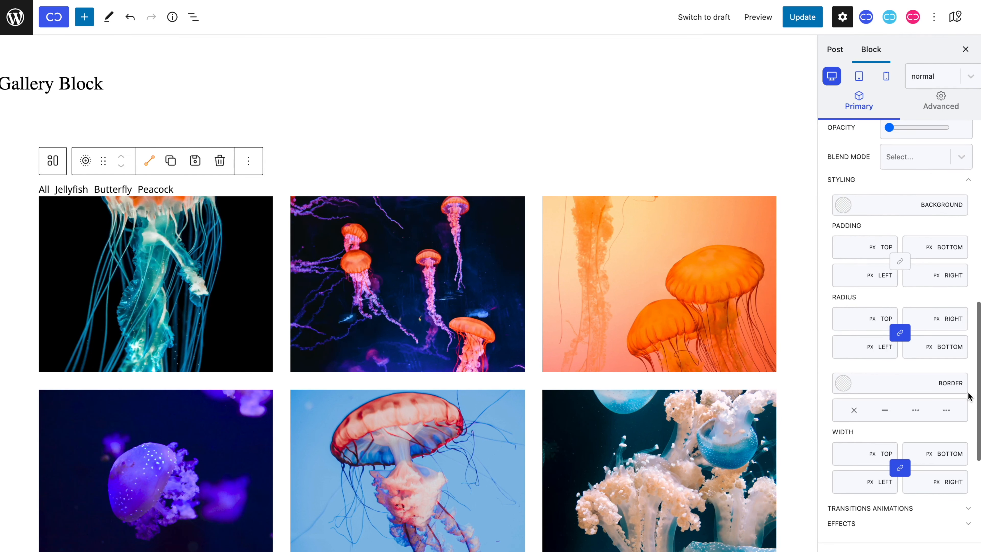
pyautogui.click(843, 208)
pyautogui.moveTo(865, 230); pyautogui.dragTo(973, 230)
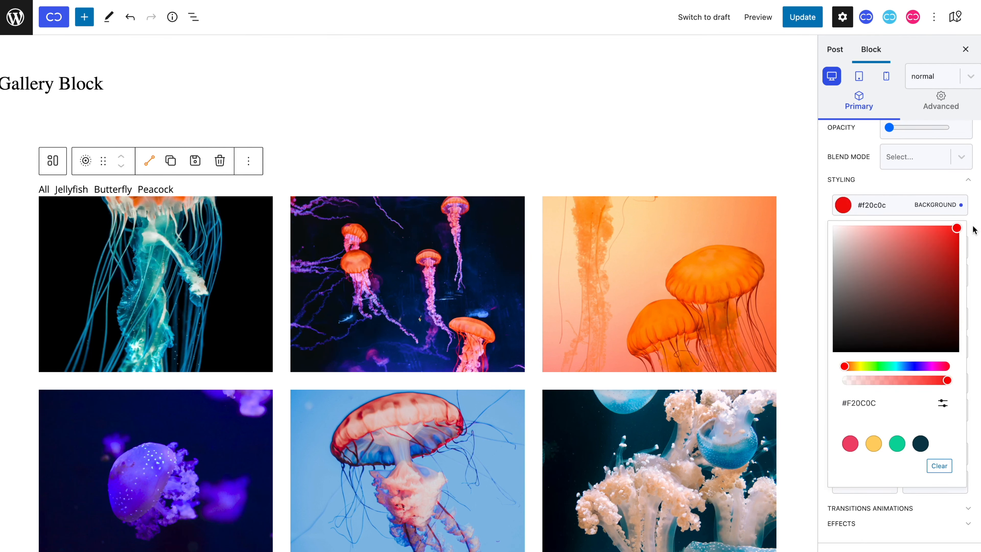
pyautogui.click(974, 218)
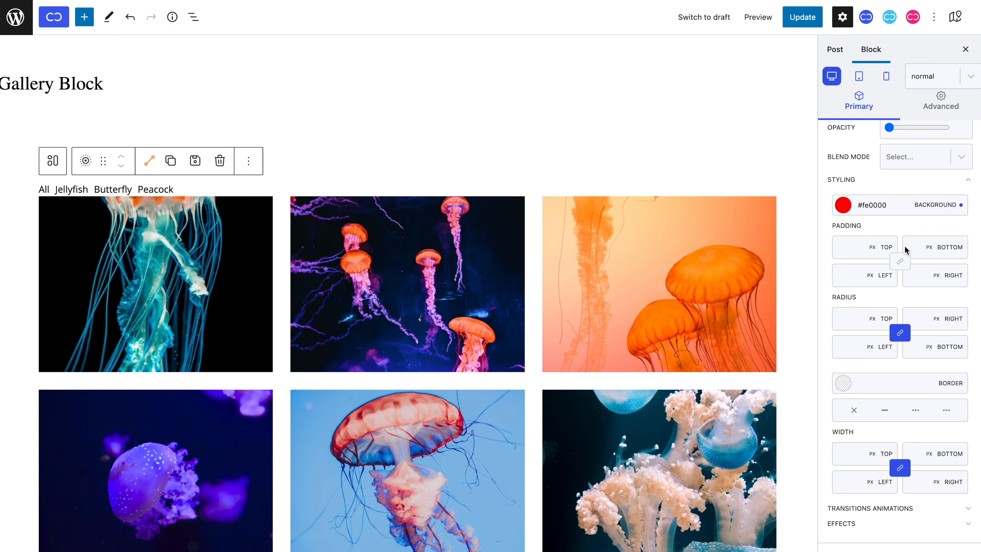
# Step: Try a linked padding of 30 px on all image sides, and clear both the padding and the background
pyautogui.click(900, 261)
pyautogui.click(842, 247)
pyautogui.write('28')
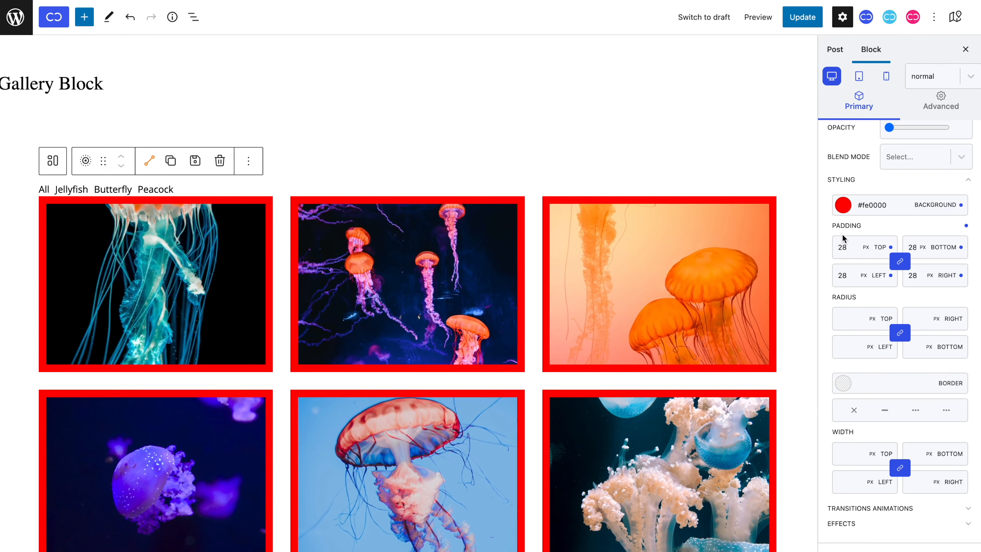
pyautogui.press('Up')
pyautogui.press('Up')
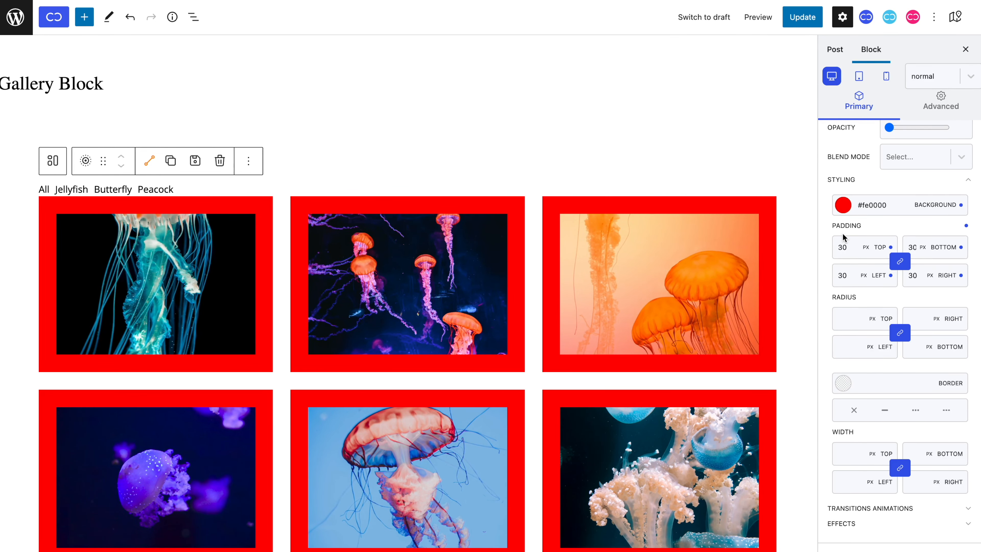
pyautogui.click(965, 226)
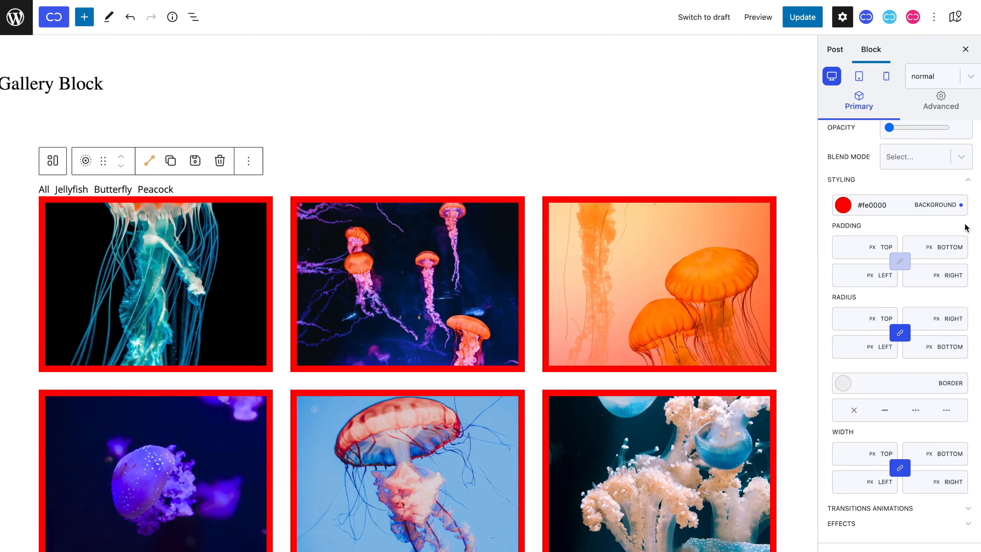
pyautogui.click(961, 205)
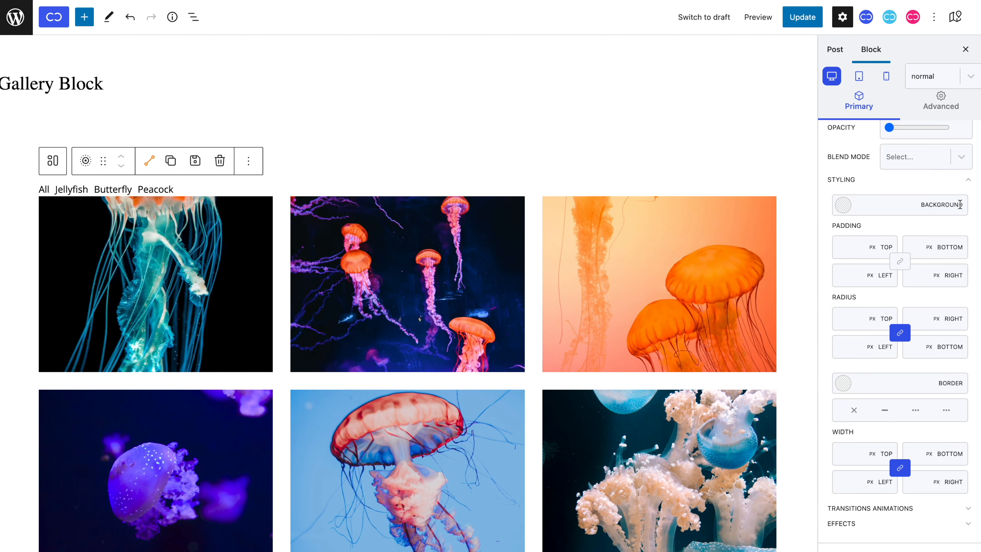
# Step: Set a linked 40 px padding on all sides of the images in the hover state and check it in the normal state
pyautogui.click(947, 76)
pyautogui.click(925, 126)
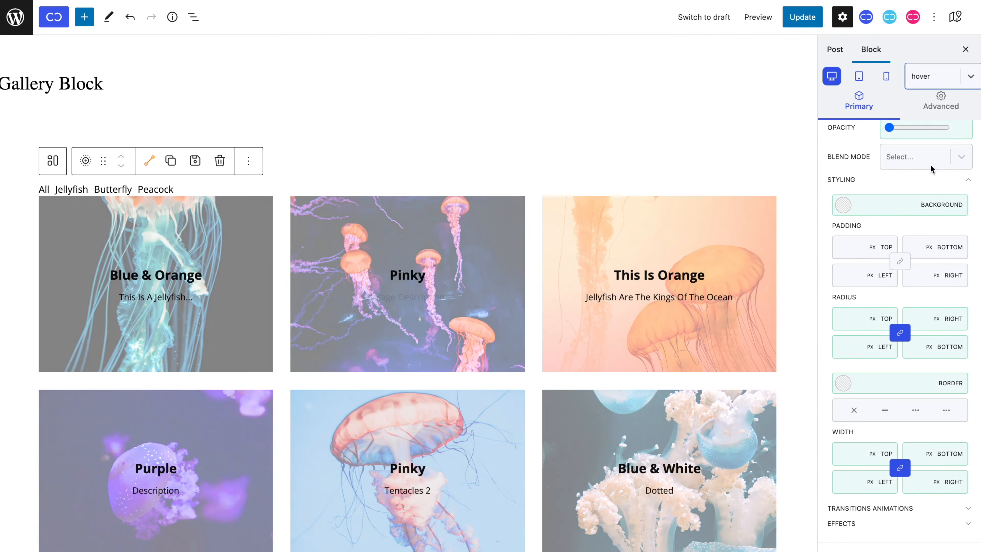
pyautogui.click(897, 265)
pyautogui.write('40')
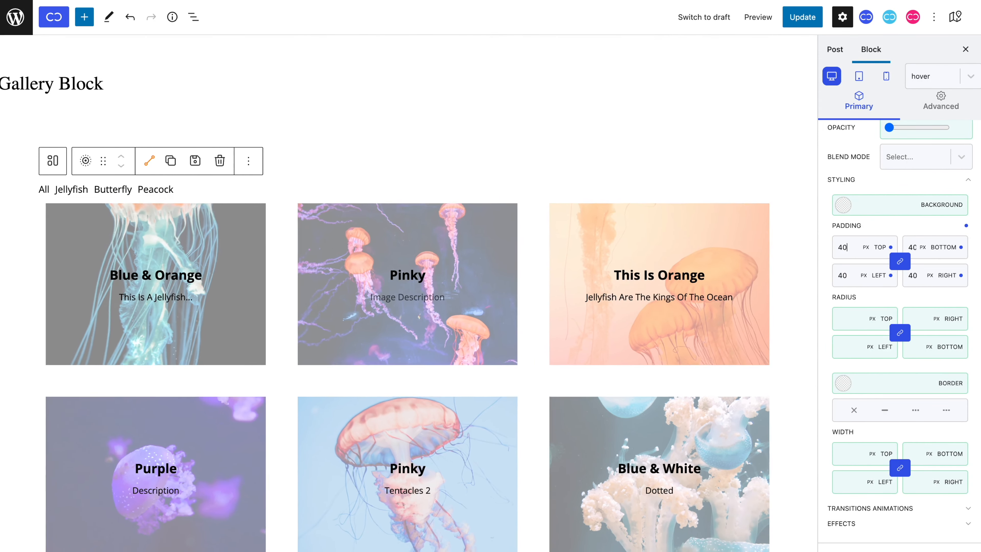
pyautogui.click(922, 76)
pyautogui.click(924, 95)
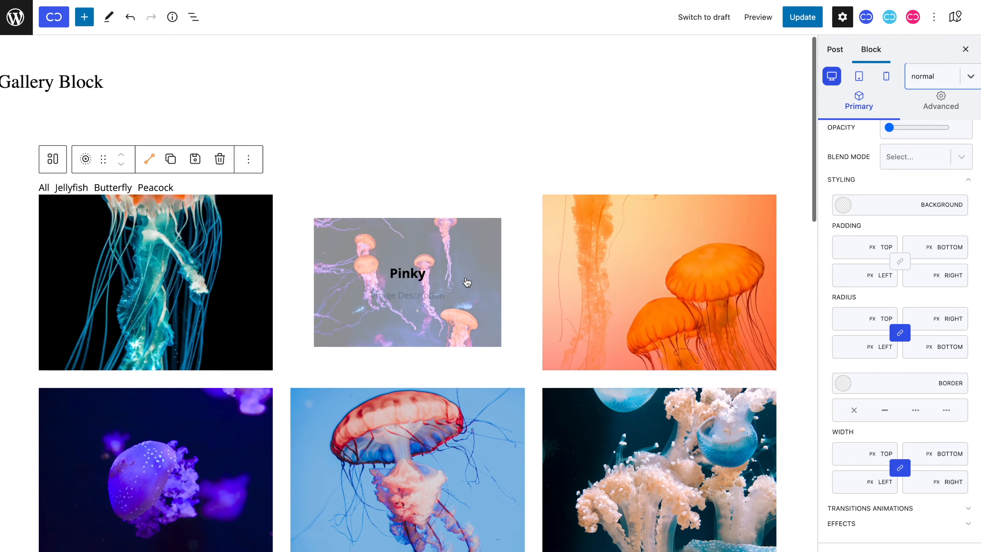
pyautogui.scroll(-2, 467, 281)
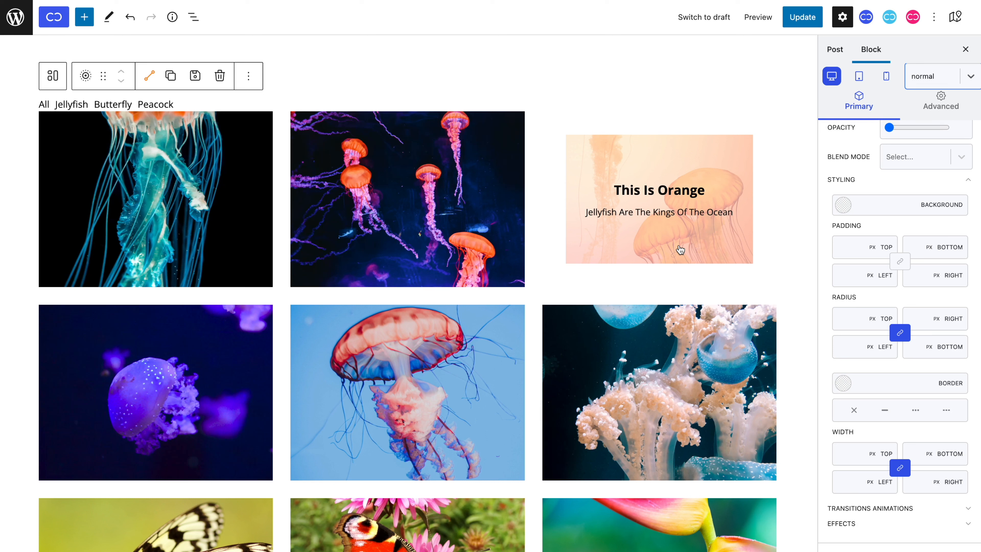
# Step: Try a linked corner radius of 254 px on the gallery images and clear it
pyautogui.scroll(-2, 884, 270)
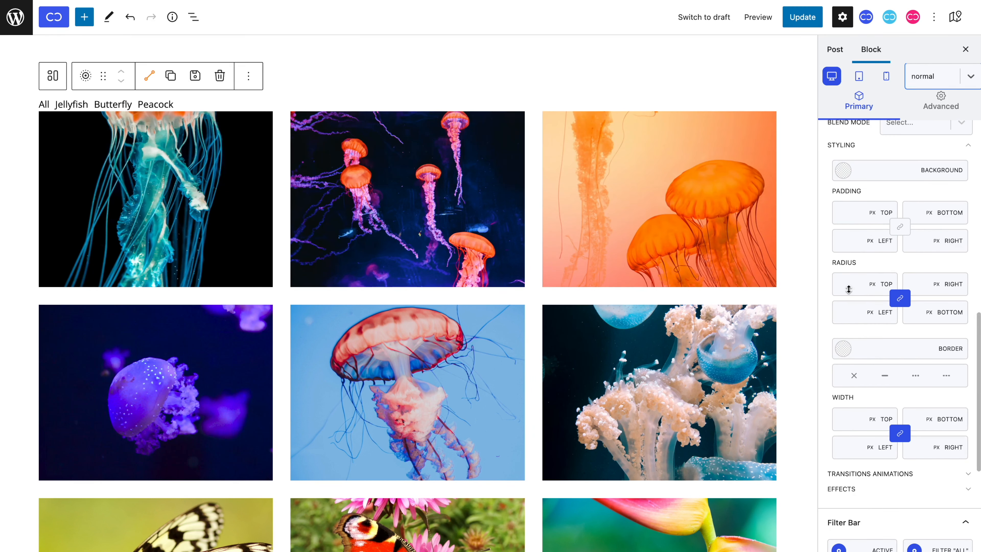
pyautogui.moveTo(848, 289); pyautogui.dragTo(861, 143)
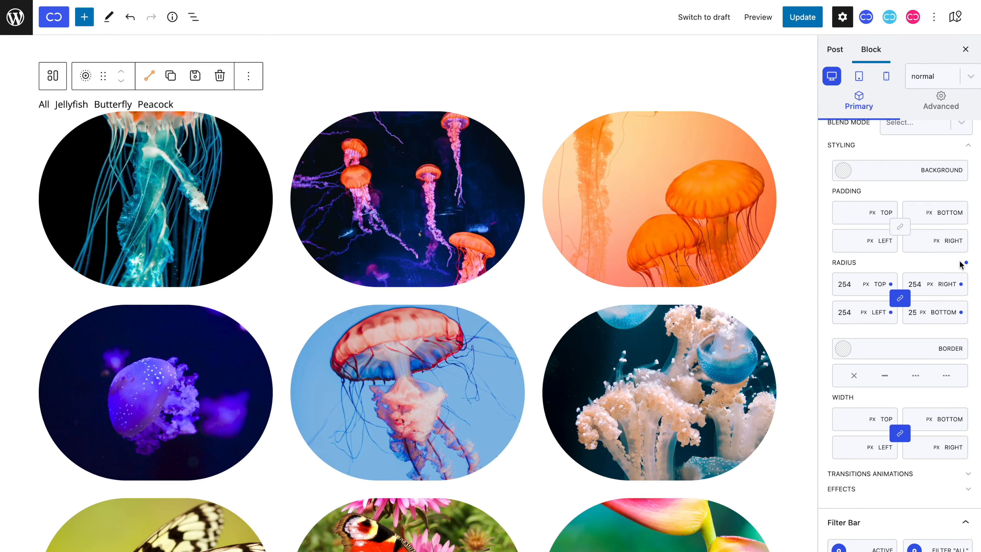
pyautogui.click(967, 265)
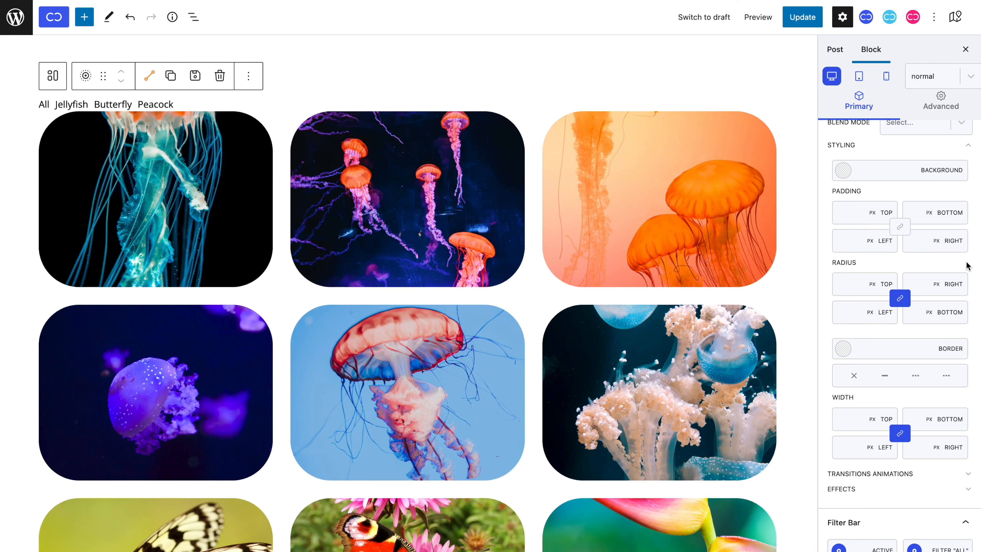
# Step: Give the gallery images a solid blue border (#0d00fc) with a width of 10 px on all sides
pyautogui.click(843, 349)
pyautogui.click(914, 212)
pyautogui.moveTo(909, 140); pyautogui.dragTo(971, 77)
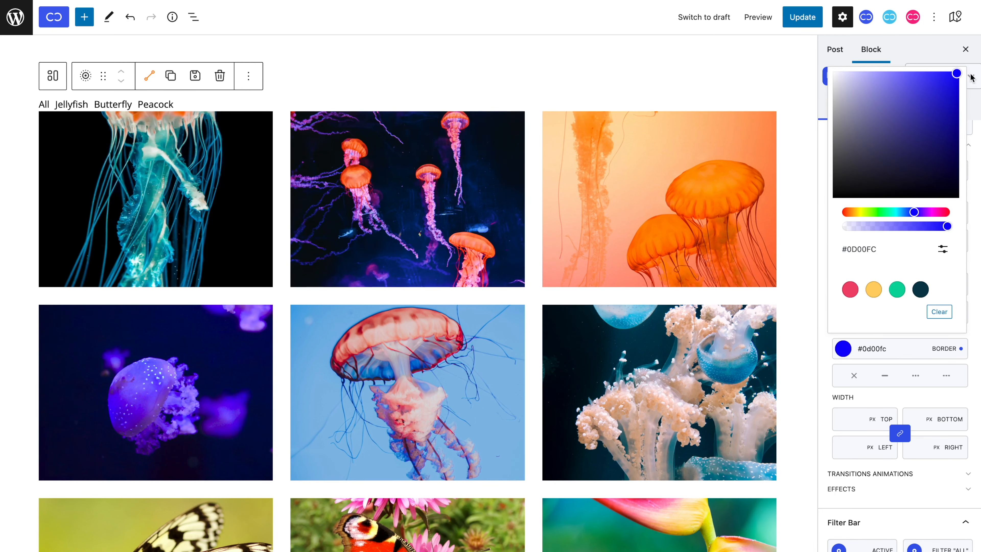
pyautogui.click(884, 375)
pyautogui.moveTo(869, 418)
pyautogui.mouseDown()
pyautogui.moveTo(864, 401)
pyautogui.moveTo(861, 417)
pyautogui.mouseUp()
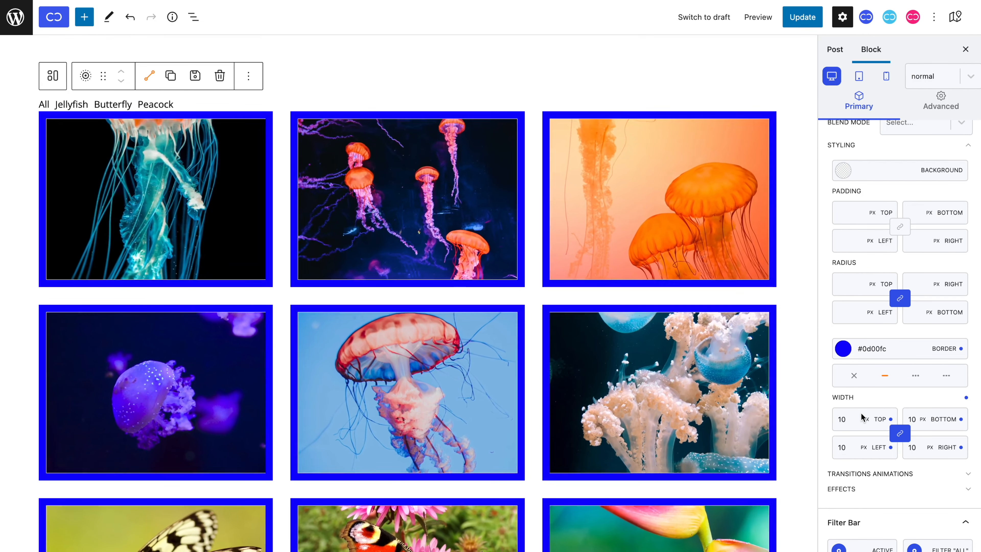
# Step: Clear the width, line style and color of the gallery images' border
pyautogui.click(966, 398)
pyautogui.click(885, 375)
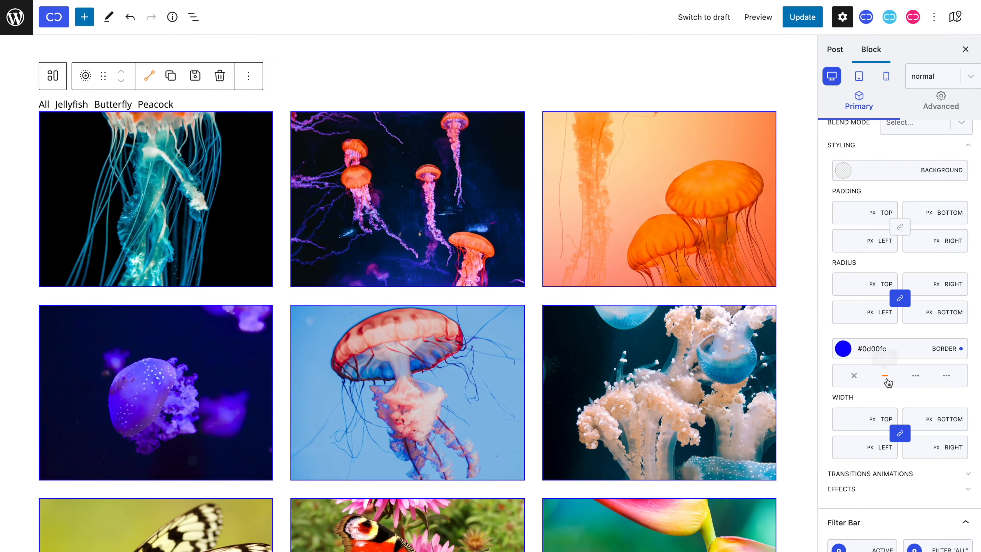
pyautogui.click(961, 349)
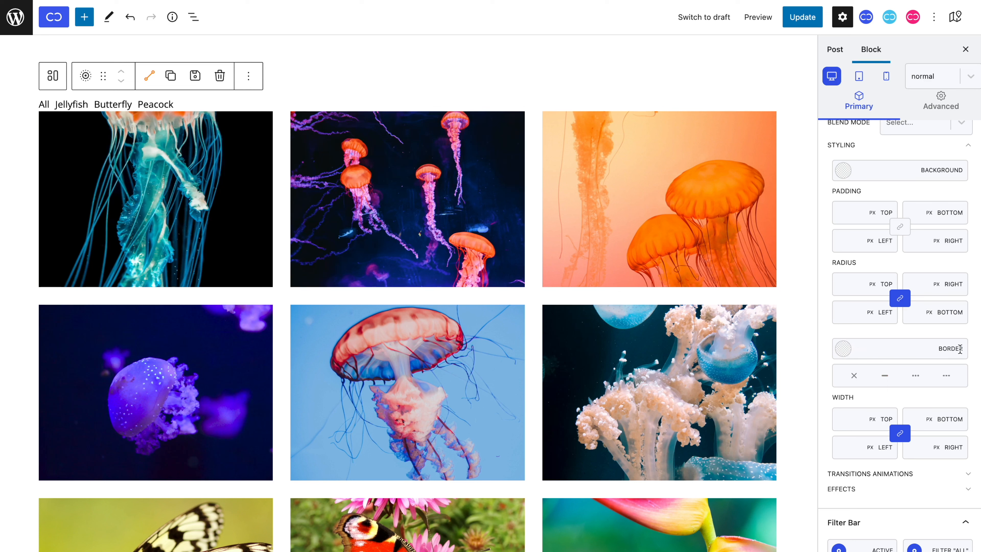
# Step: Expand and examine the transition animation and effects settings of the gallery images
pyautogui.scroll(-5, 960, 347)
pyautogui.click(967, 358)
pyautogui.scroll(-2, 967, 366)
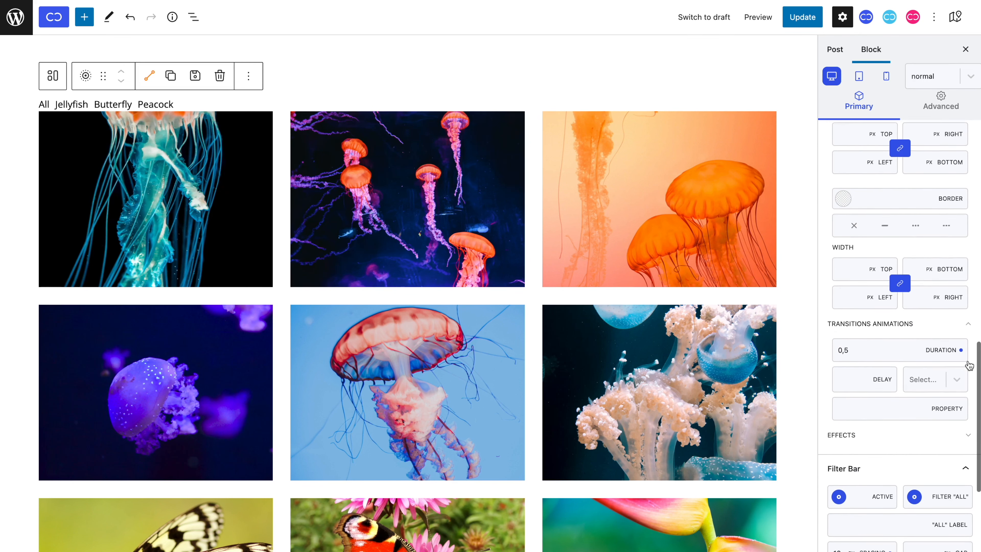
pyautogui.scroll(-1, 969, 365)
pyautogui.click(968, 385)
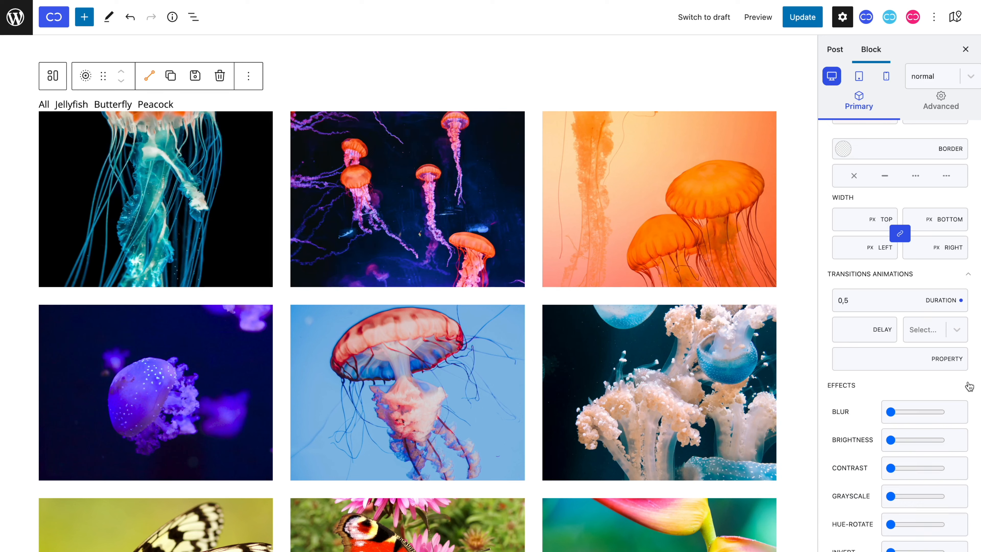
pyautogui.scroll(-3, 969, 385)
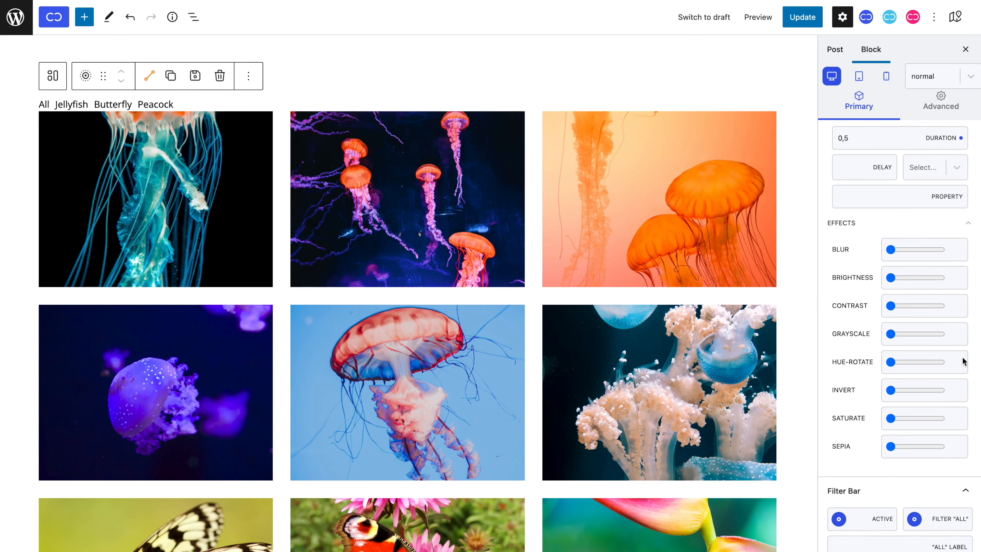
# Step: Apply a blur effect of 5 to the gallery images in the hover state
pyautogui.click(931, 76)
pyautogui.click(932, 123)
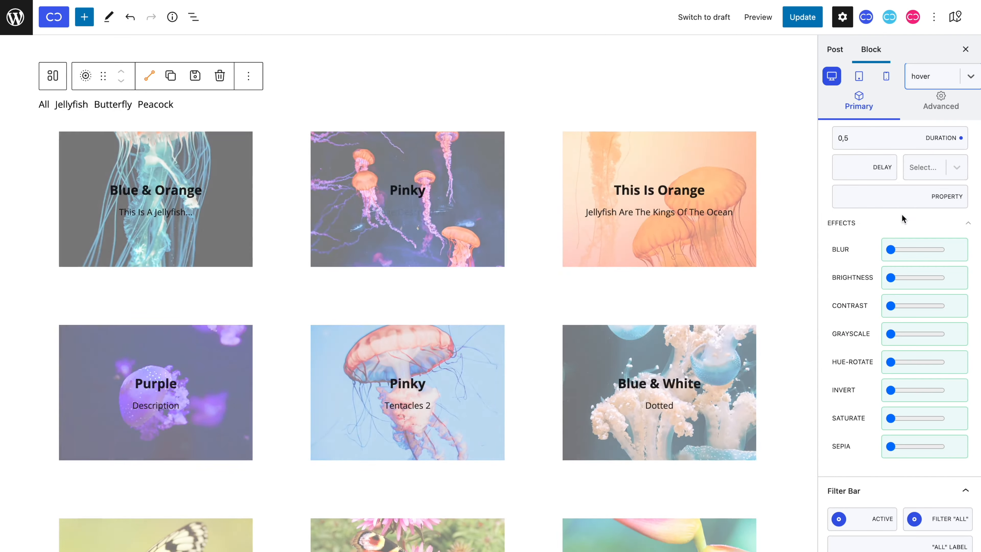
pyautogui.moveTo(899, 248); pyautogui.dragTo(893, 249)
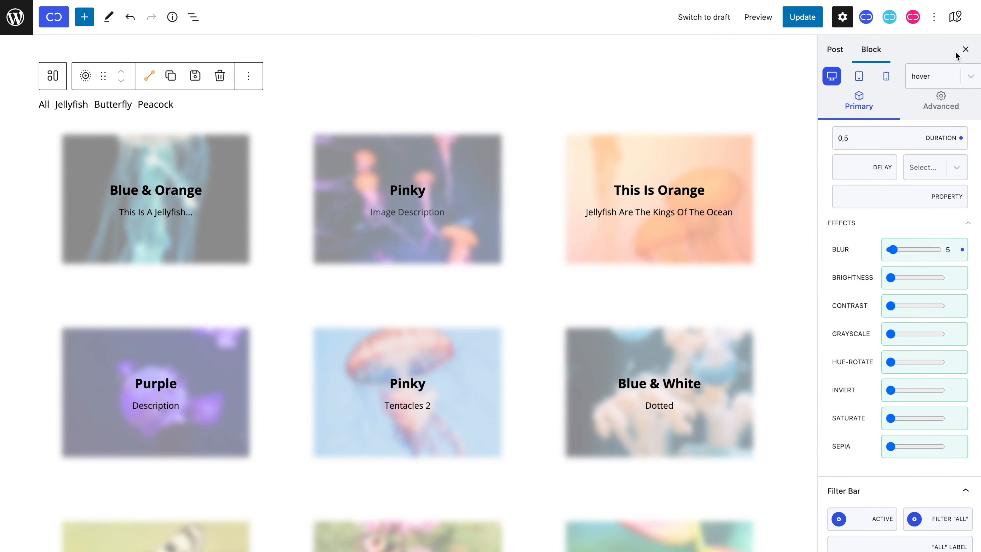
# Step: Remove the blur effect from the gallery images' hover state and return to their normal state
pyautogui.click(951, 85)
pyautogui.click(922, 106)
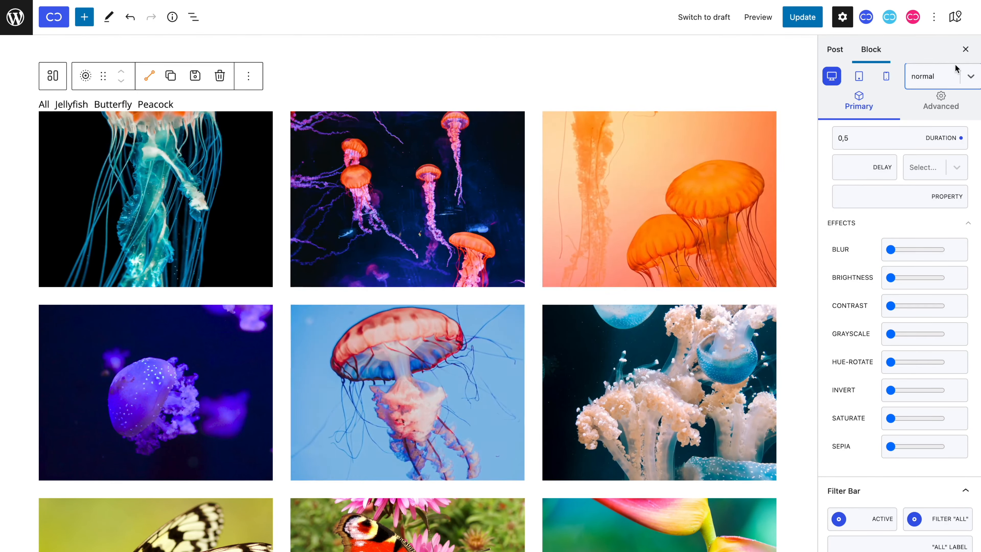
pyautogui.click(953, 74)
pyautogui.click(954, 126)
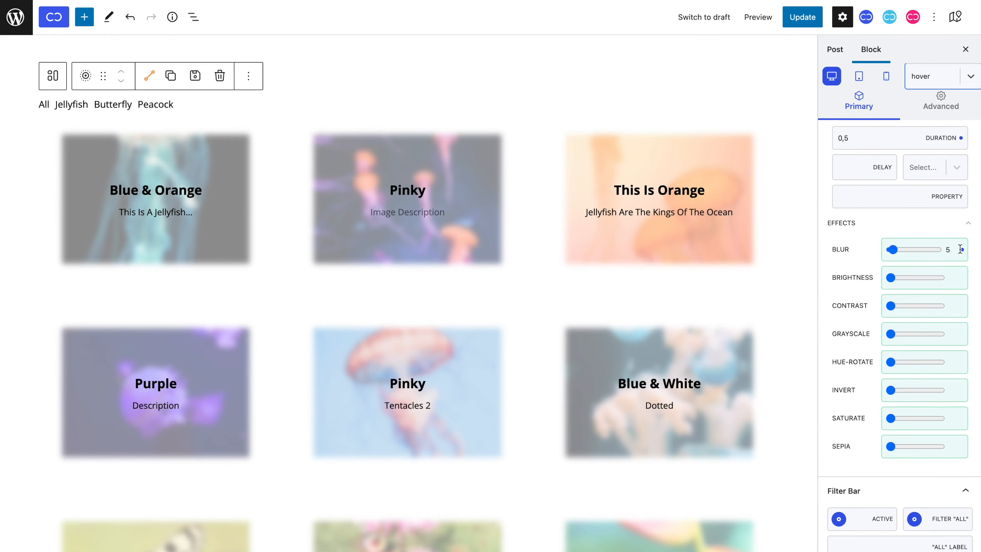
pyautogui.click(945, 86)
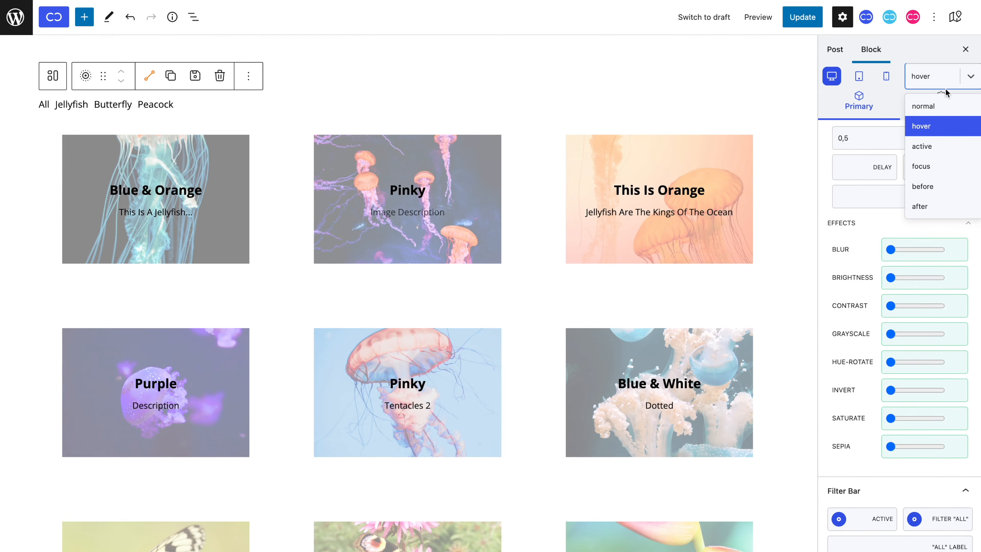
pyautogui.click(945, 101)
# Step: Try maximum brightness, contrast and grayscale on the gallery images one at a time, clearing each effect
pyautogui.moveTo(927, 277); pyautogui.dragTo(945, 281)
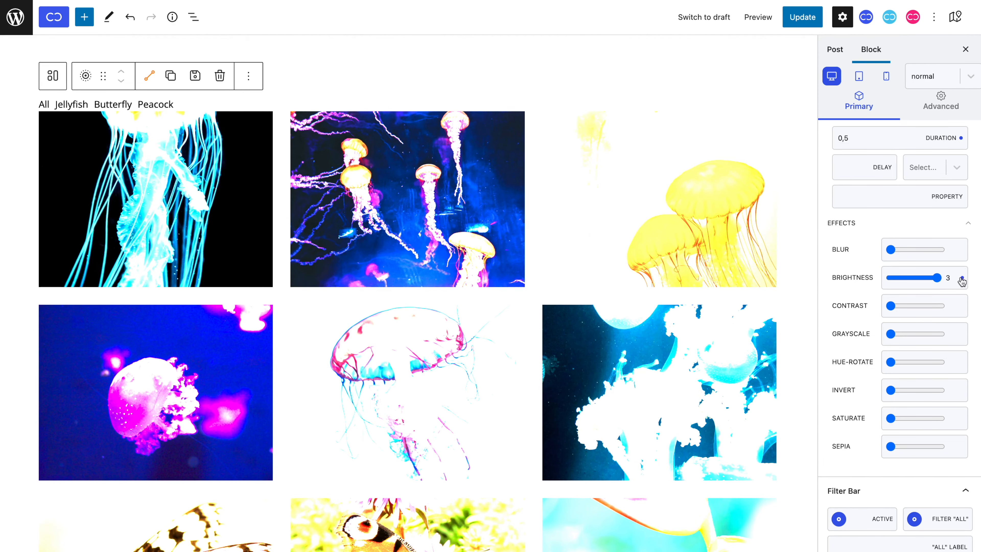
pyautogui.click(962, 277)
pyautogui.moveTo(919, 305); pyautogui.dragTo(942, 305)
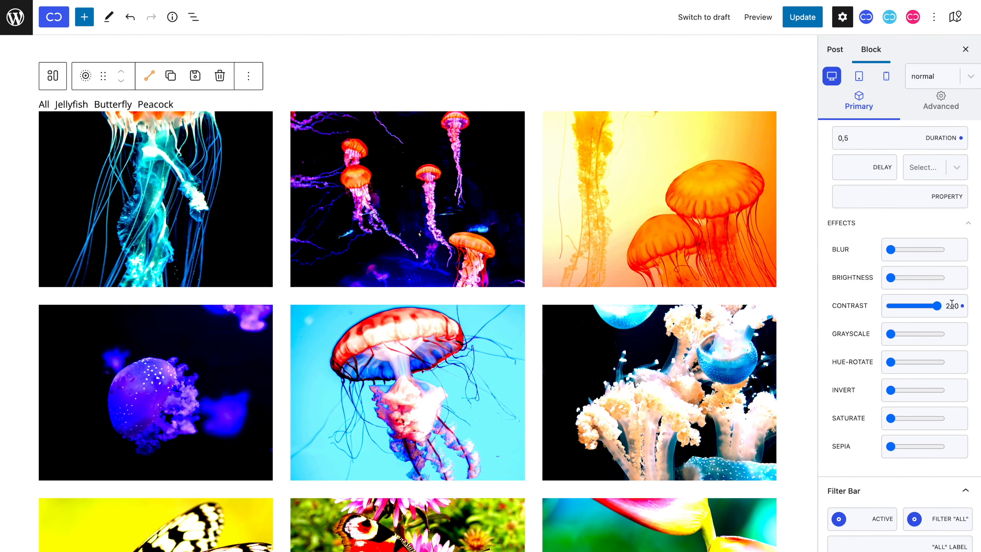
pyautogui.click(962, 305)
pyautogui.moveTo(890, 334); pyautogui.dragTo(940, 337)
pyautogui.click(962, 334)
# Step: Try maximum hue-rotate, invert, saturate and sepia on the gallery images one at a time, clearing each effect
pyautogui.moveTo(890, 362); pyautogui.dragTo(946, 362)
pyautogui.click(962, 362)
pyautogui.moveTo(890, 390); pyautogui.dragTo(946, 392)
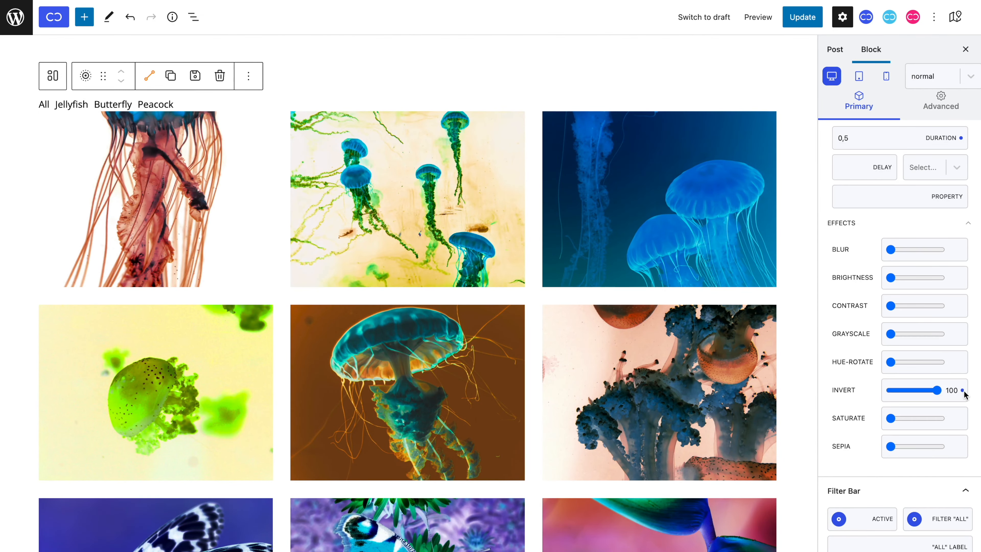
pyautogui.click(962, 390)
pyautogui.moveTo(890, 418); pyautogui.dragTo(938, 420)
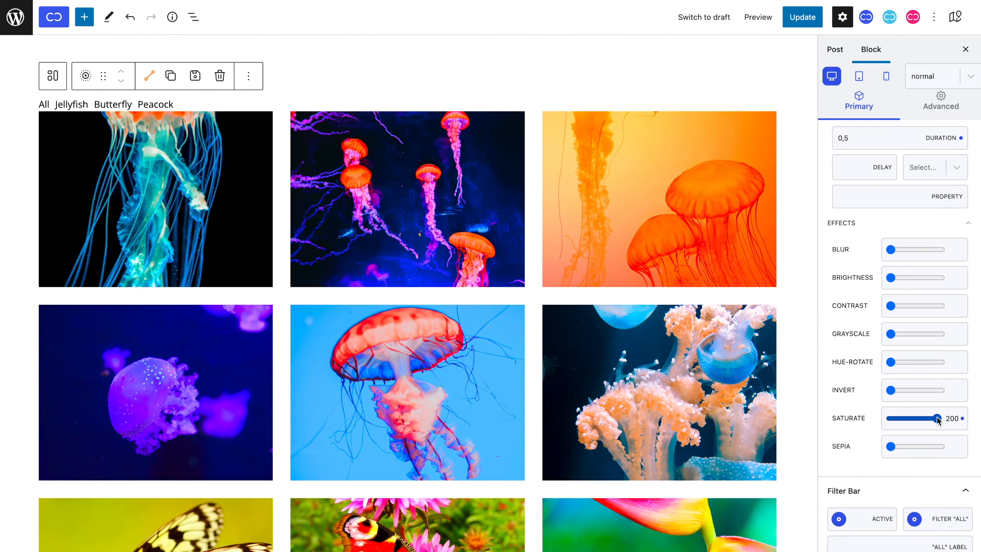
pyautogui.click(962, 419)
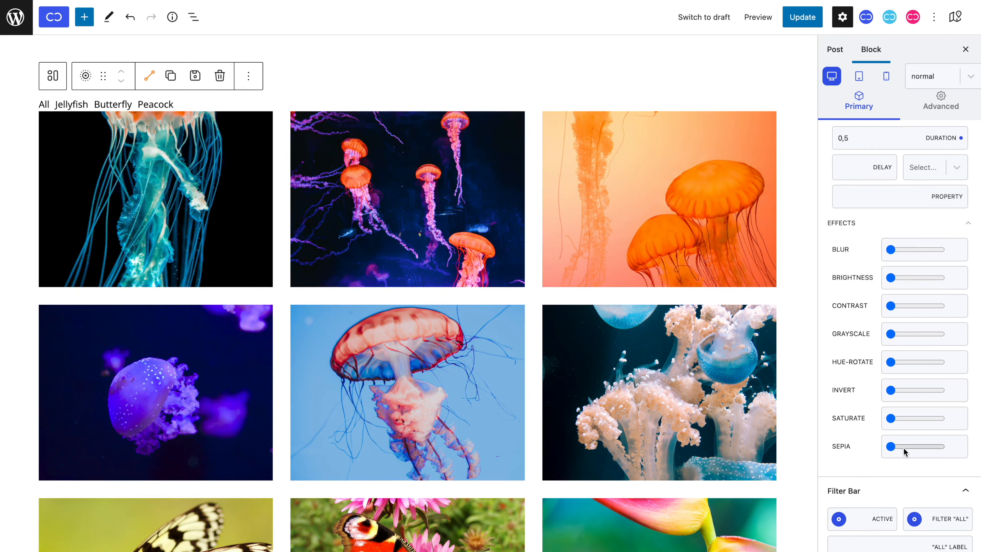
pyautogui.moveTo(890, 446); pyautogui.dragTo(939, 449)
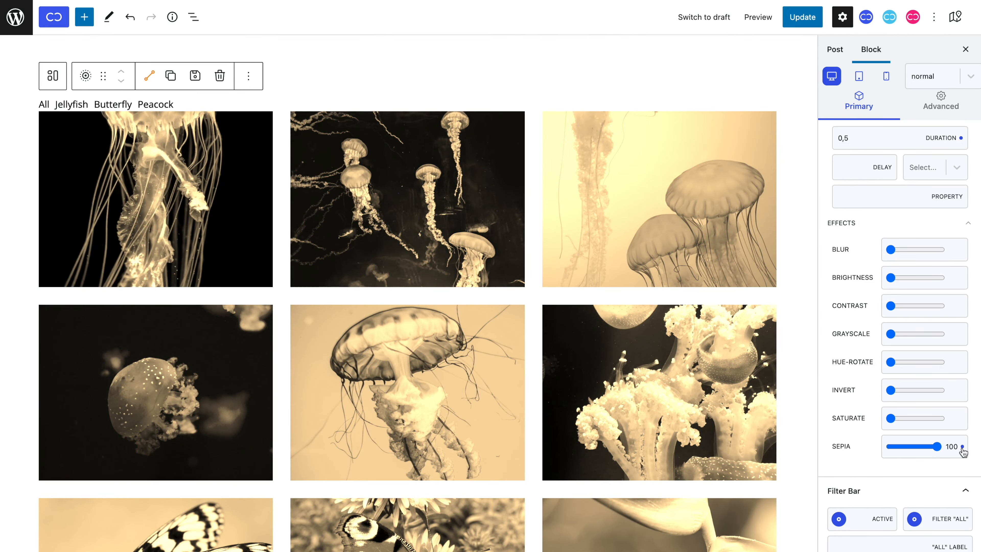
pyautogui.click(962, 447)
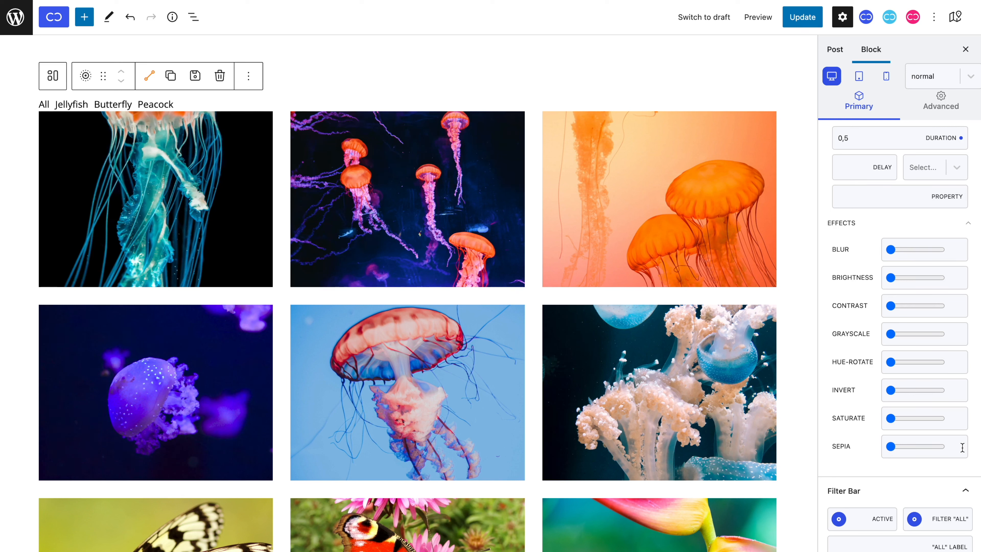
# Step: Turn the filter bar and its "All" filter off and back on
pyautogui.scroll(-6, 962, 447)
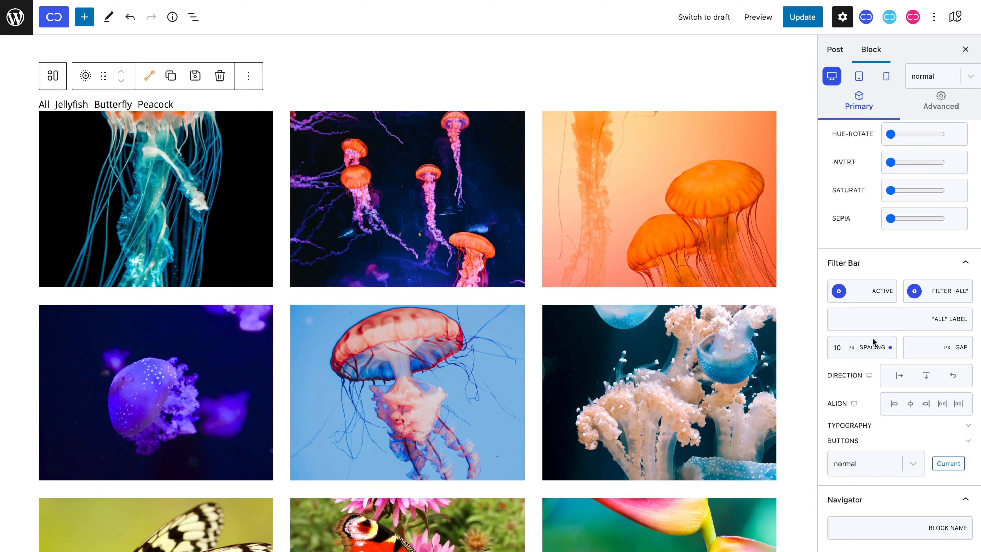
pyautogui.click(838, 291)
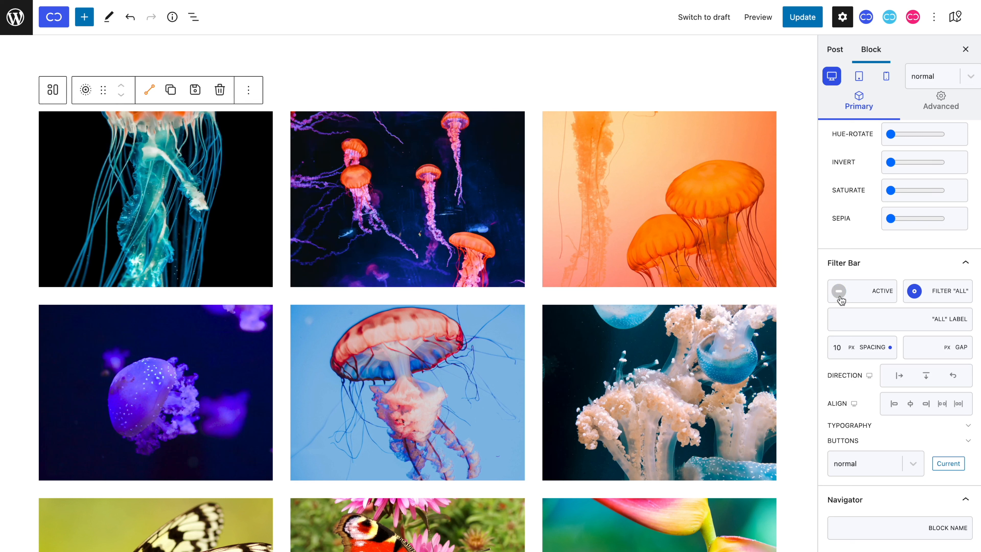
pyautogui.click(840, 294)
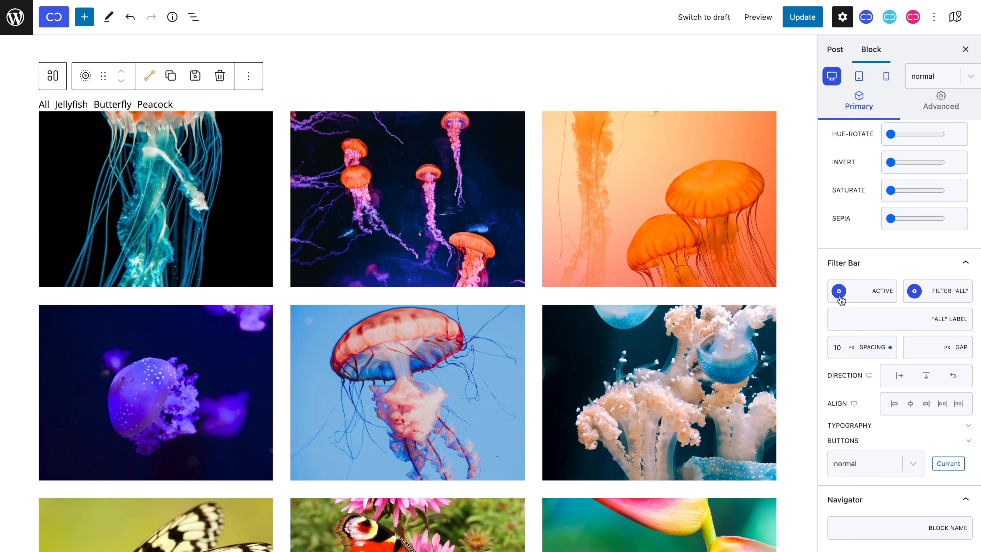
pyautogui.click(914, 292)
pyautogui.click(914, 291)
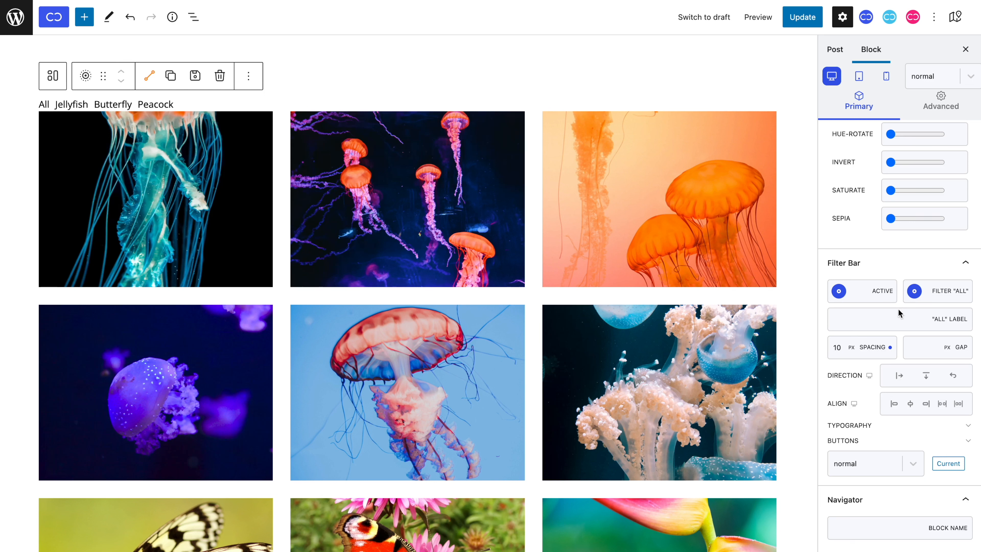
# Step: Label the "All" filter "Portfolio" and set the filter bar's spacing to 22 px and gap to 30 px
pyautogui.write('Po')
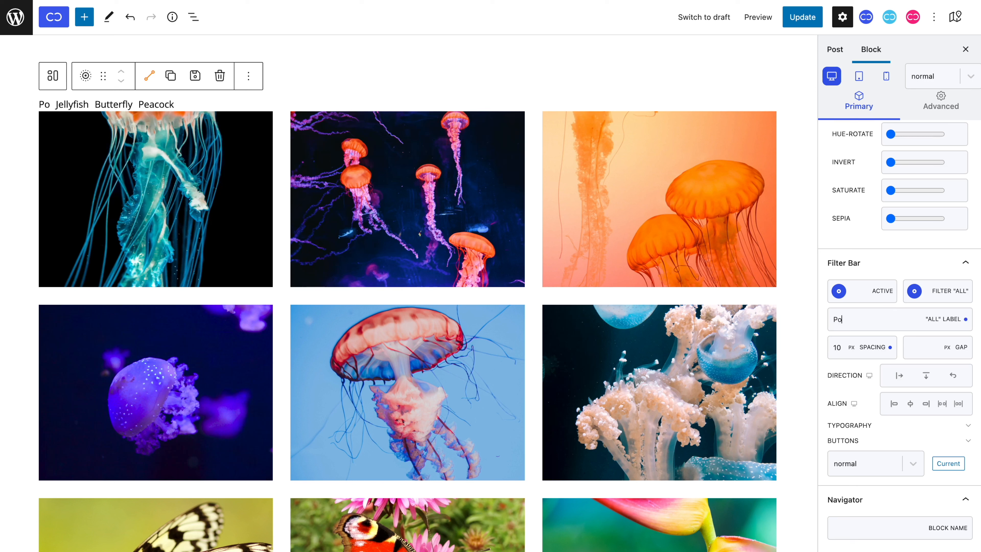
pyautogui.write('rtfolio')
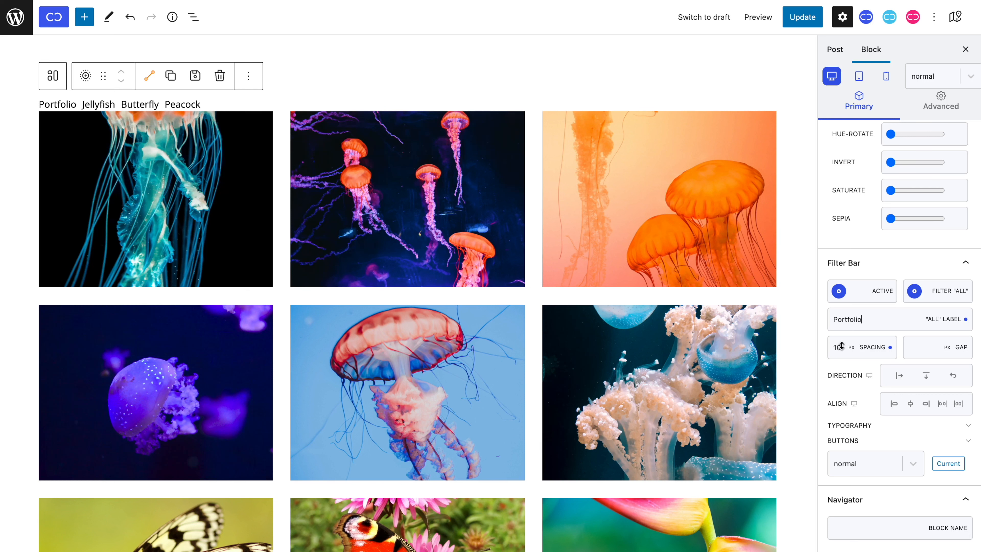
pyautogui.moveTo(842, 347); pyautogui.dragTo(843, 339)
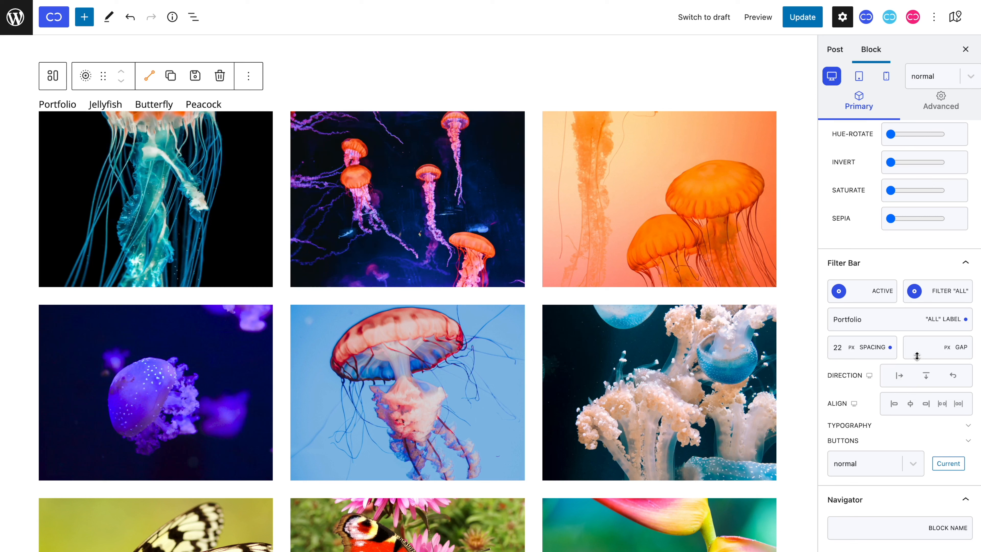
pyautogui.moveTo(917, 356); pyautogui.dragTo(918, 342)
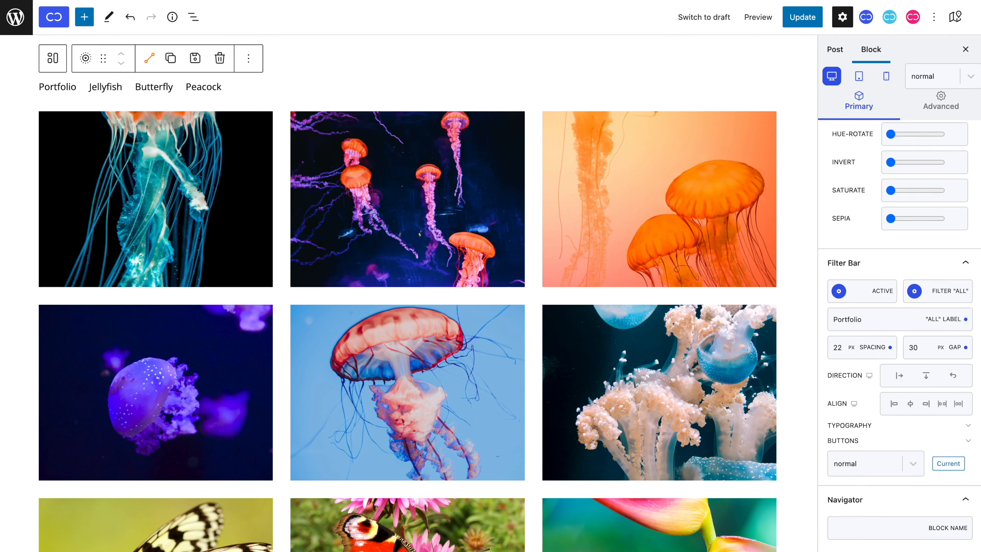
# Step: Try the end, space-between and space-around alignments for the filter bar, settling on centered
pyautogui.click(910, 405)
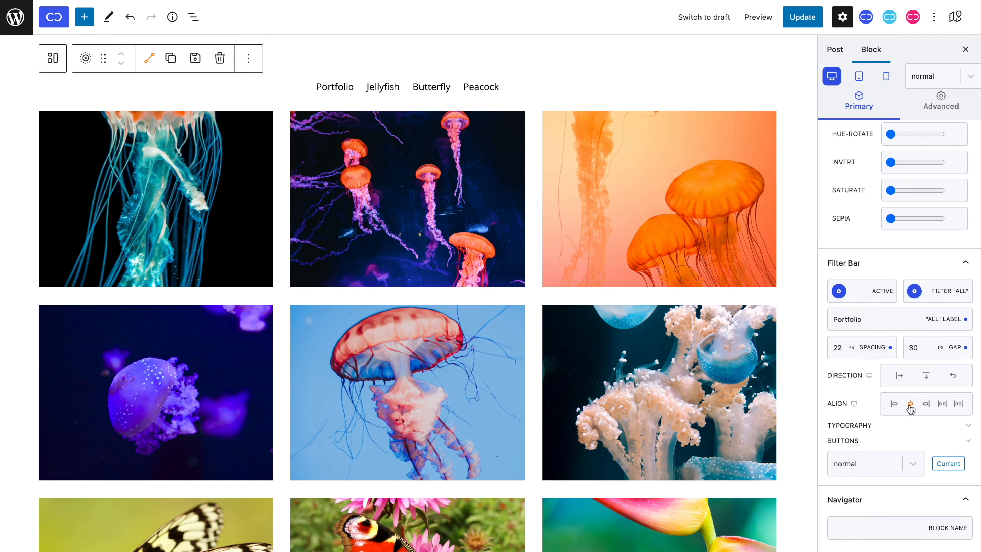
pyautogui.click(927, 406)
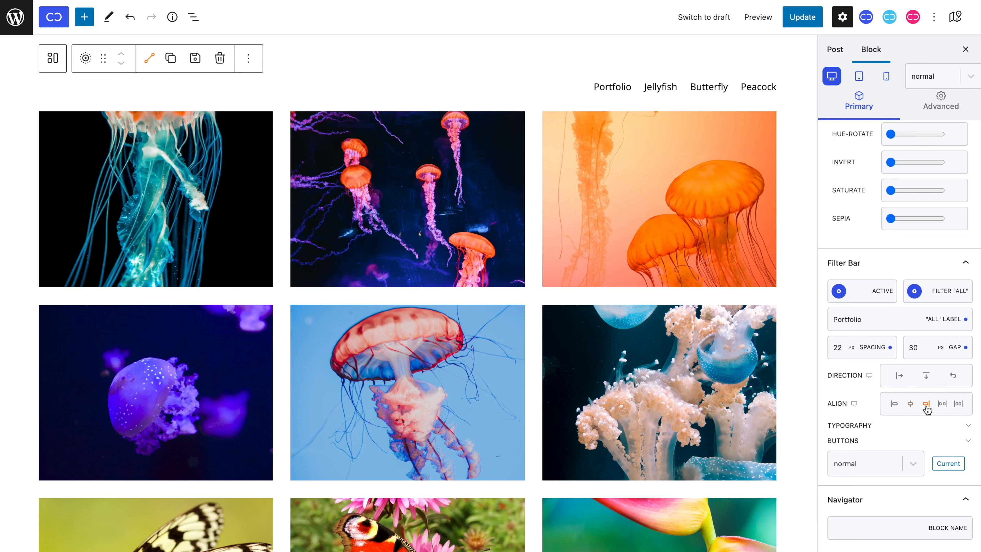
pyautogui.click(942, 406)
pyautogui.click(959, 405)
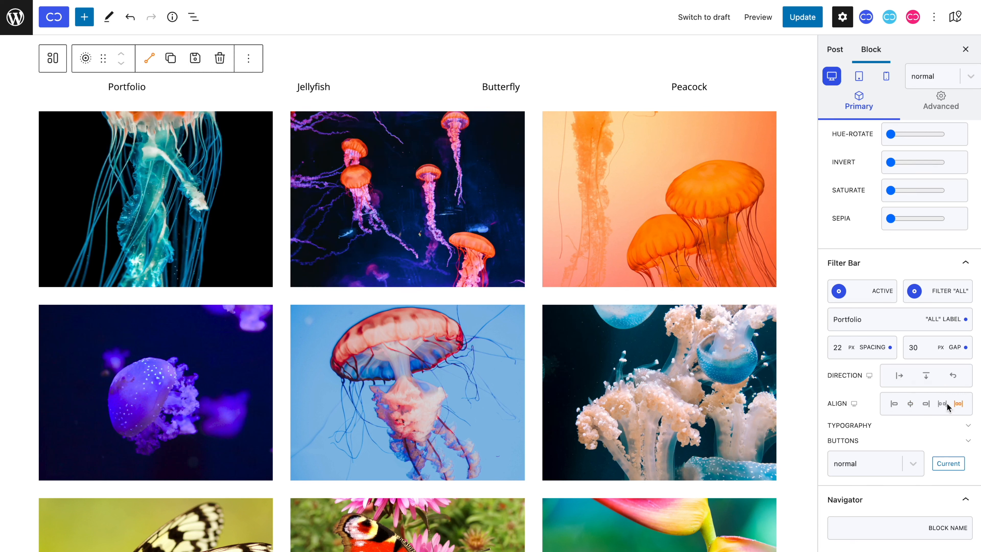
pyautogui.click(910, 404)
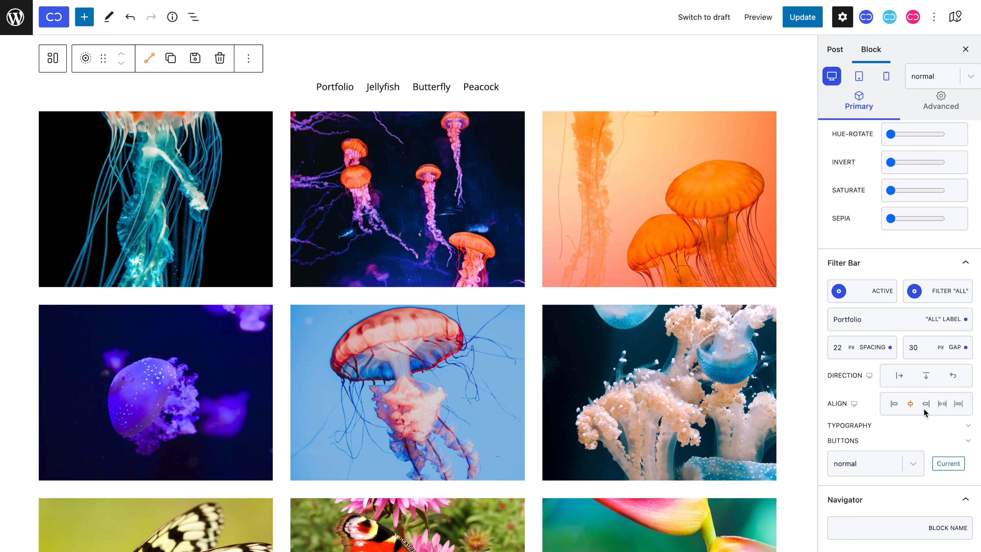
# Step: Set the filter bar's font size to 22 px
pyautogui.click(965, 426)
pyautogui.scroll(-5, 965, 427)
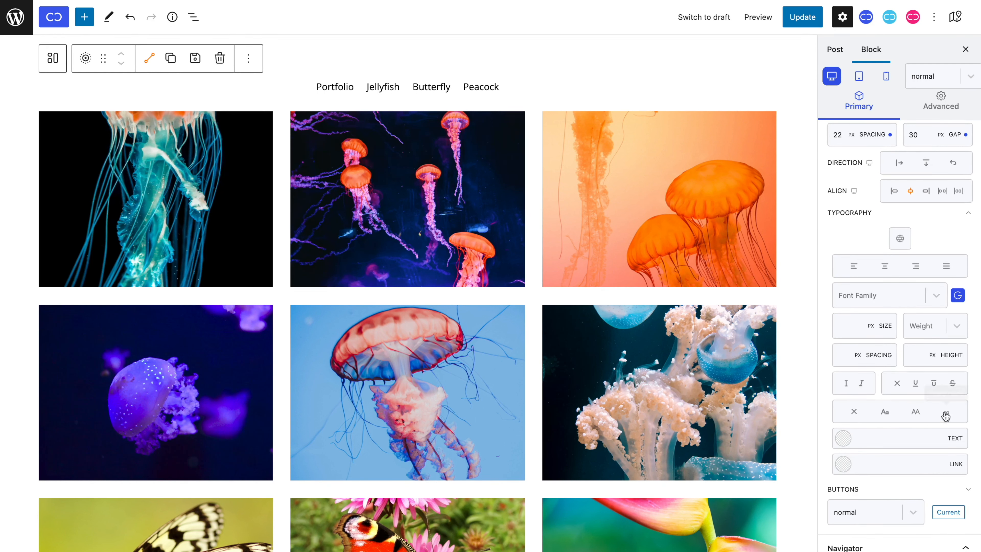
pyautogui.write('22')
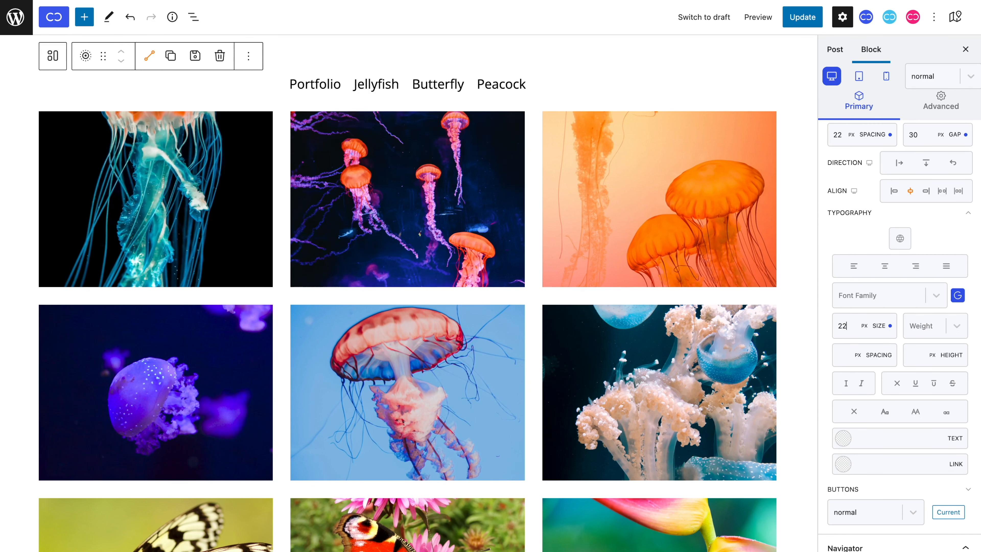
# Step: Give the filter bar buttons a light red background (#ff8b8b)
pyautogui.scroll(-1, 861, 340)
pyautogui.click(968, 440)
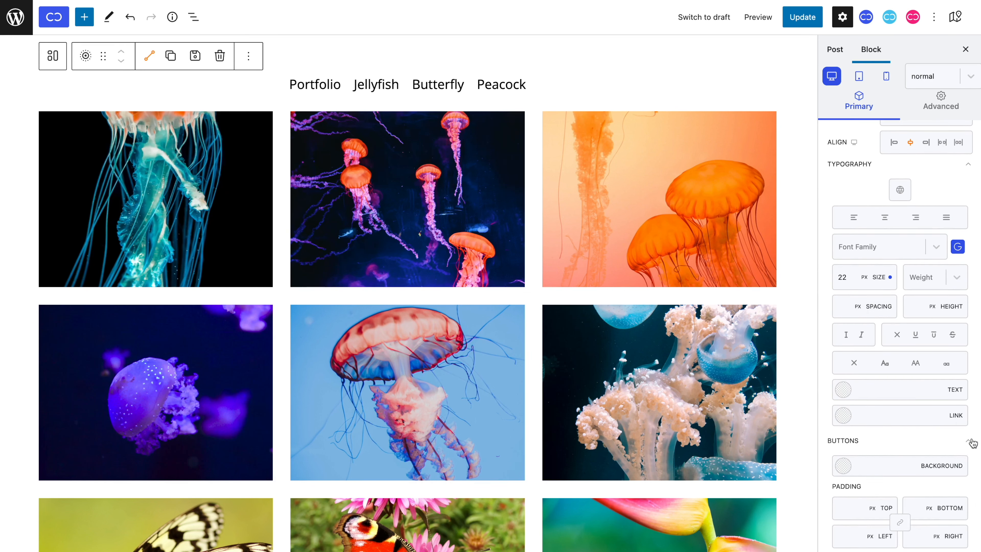
pyautogui.scroll(-4, 911, 421)
pyautogui.scroll(-2, 911, 423)
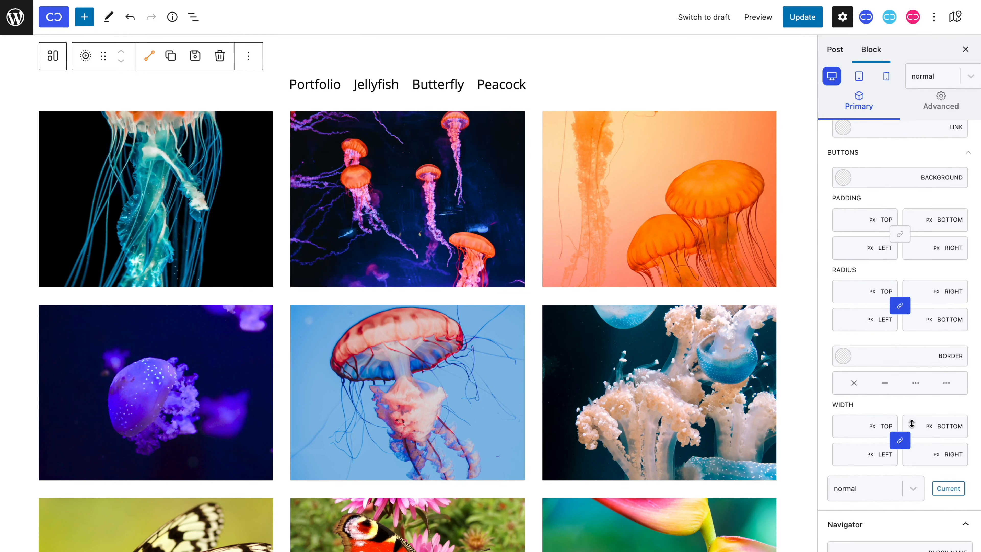
pyautogui.click(841, 186)
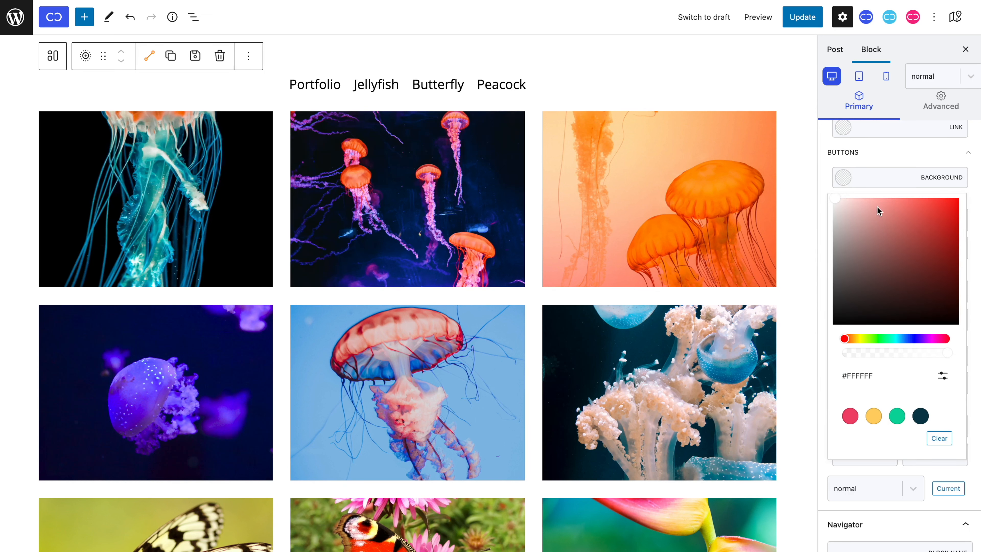
pyautogui.moveTo(879, 211); pyautogui.dragTo(890, 193)
pyautogui.click(891, 189)
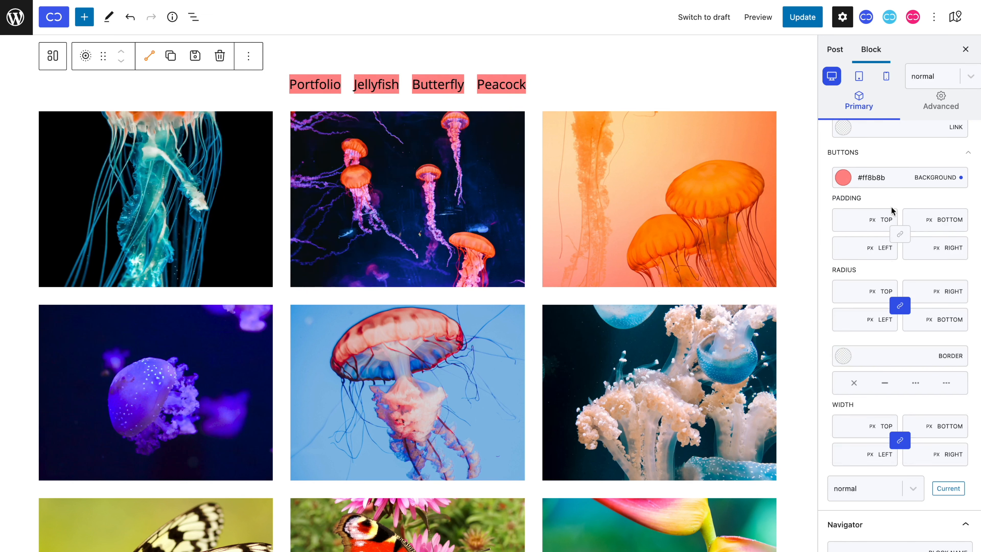
# Step: Set the filter buttons' padding to 8 px top and bottom and 22 px left and right
pyautogui.click(897, 233)
pyautogui.click(845, 218)
pyautogui.write('8')
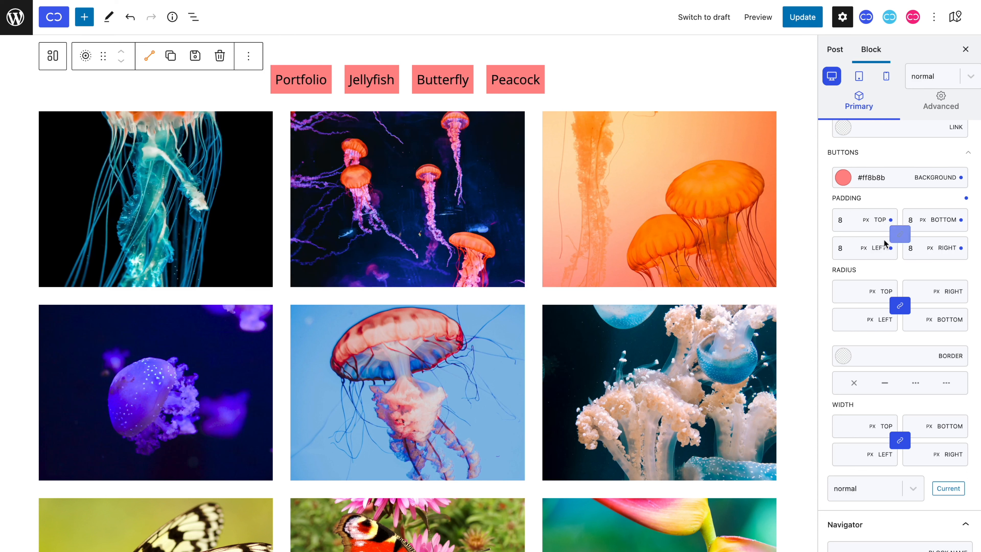
pyautogui.click(846, 242)
pyautogui.write('22')
pyautogui.press('Tab')
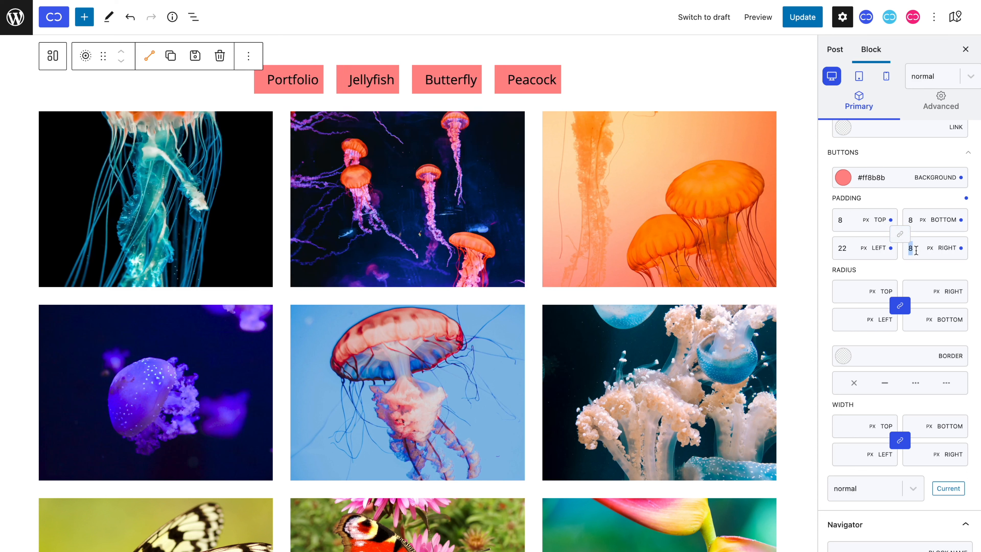
pyautogui.write('22')
# Step: Set the filter buttons' corner radius to 100 px and clear their background color
pyautogui.click(864, 288)
pyautogui.write('100')
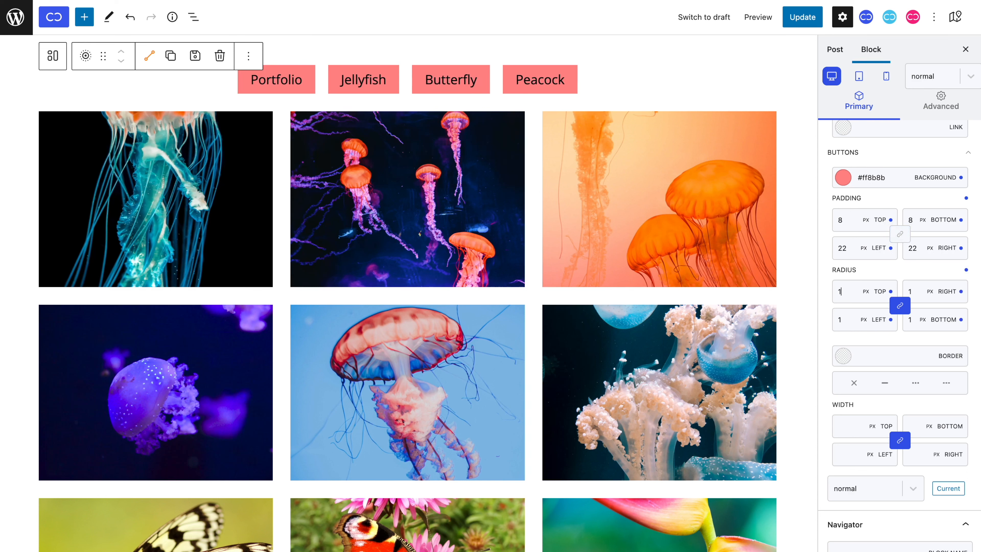
pyautogui.click(961, 178)
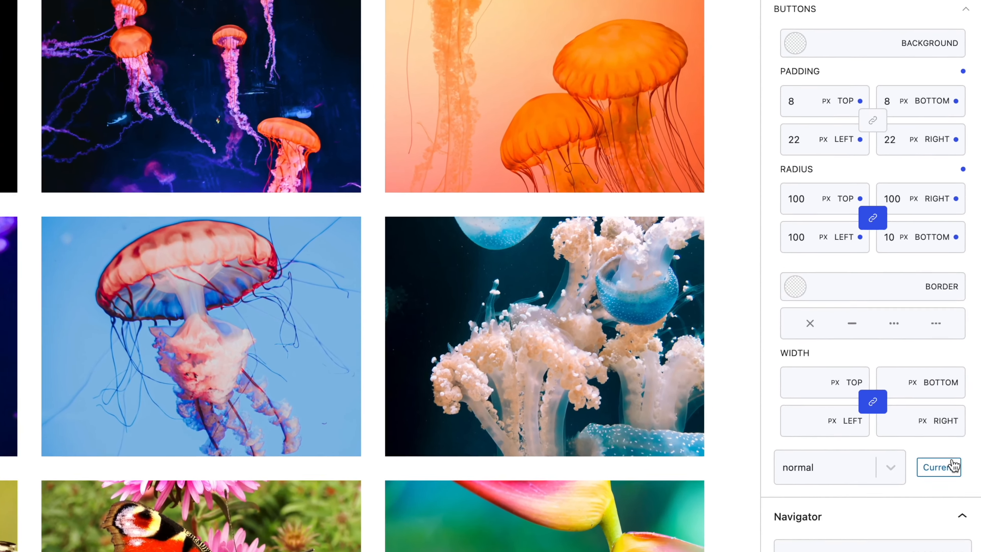
# Step: Give the current filter button a blue background (#3366ff)
pyautogui.click(949, 488)
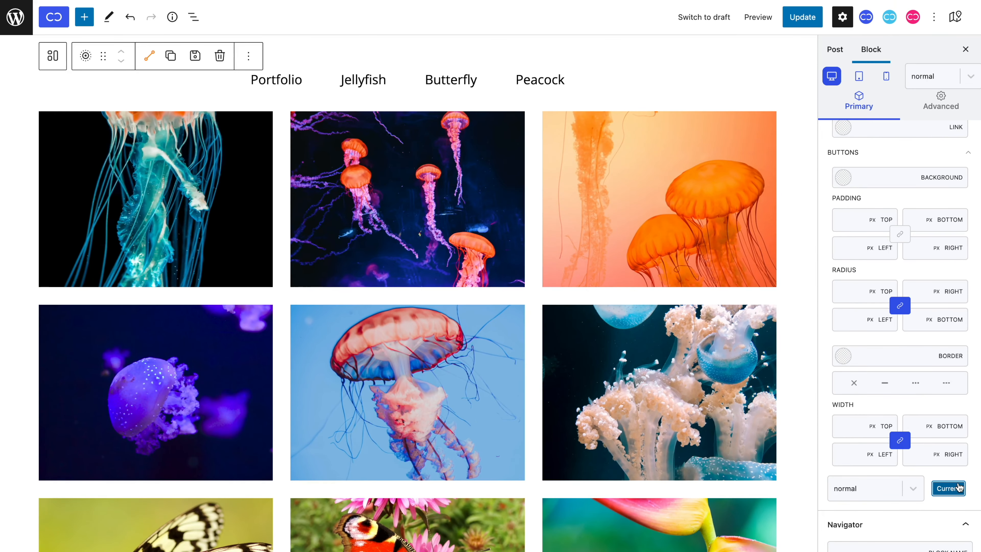
pyautogui.click(873, 179)
pyautogui.write('#3366ff')
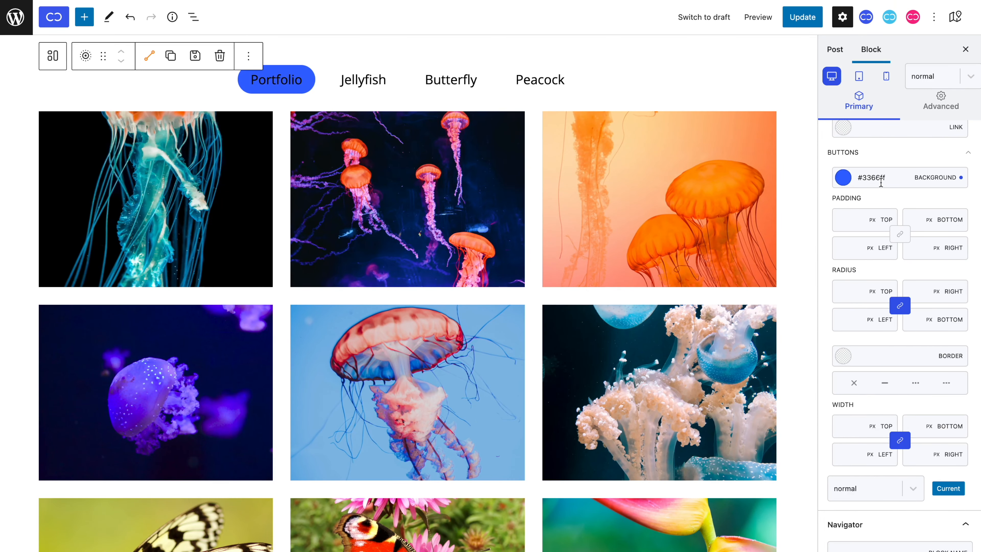
# Step: Set the current filter button's text color to white and return to the styling of the regular buttons
pyautogui.scroll(2, 881, 182)
pyautogui.click(842, 177)
pyautogui.moveTo(856, 205); pyautogui.dragTo(830, 173)
pyautogui.scroll(-4, 832, 180)
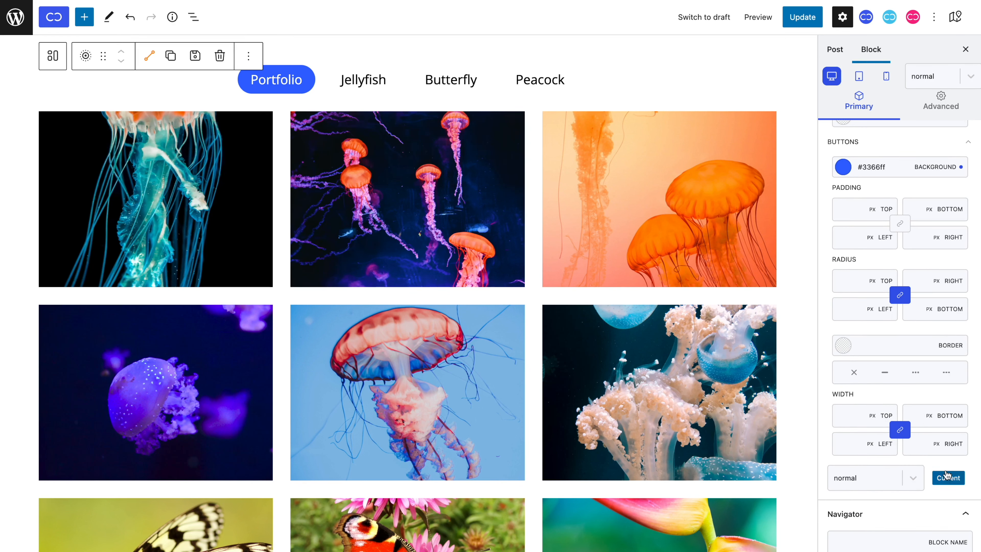
pyautogui.click(947, 477)
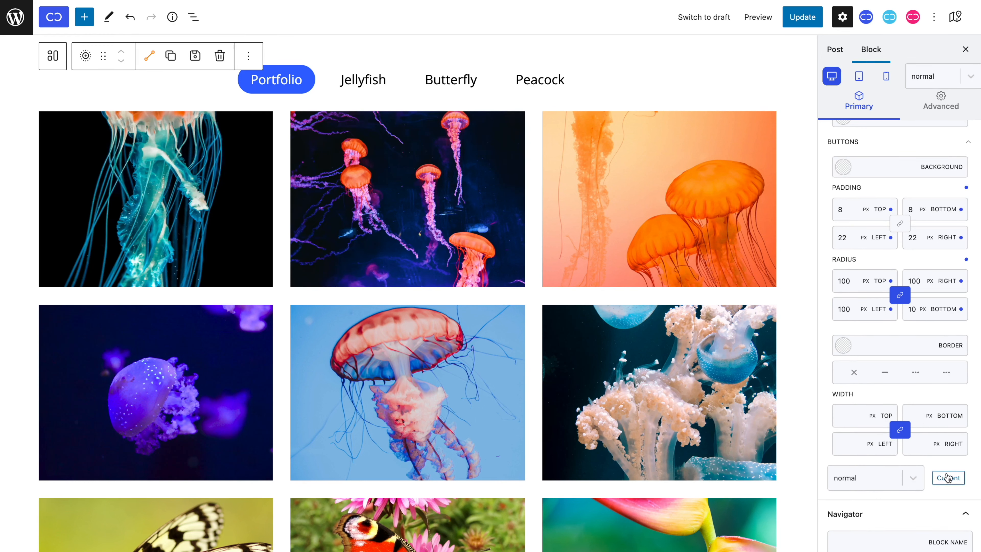
# Step: Give the filter buttons a solid 1 px border on all sides with a transparent color (#00000000)
pyautogui.click(884, 372)
pyautogui.moveTo(846, 419); pyautogui.dragTo(846, 416)
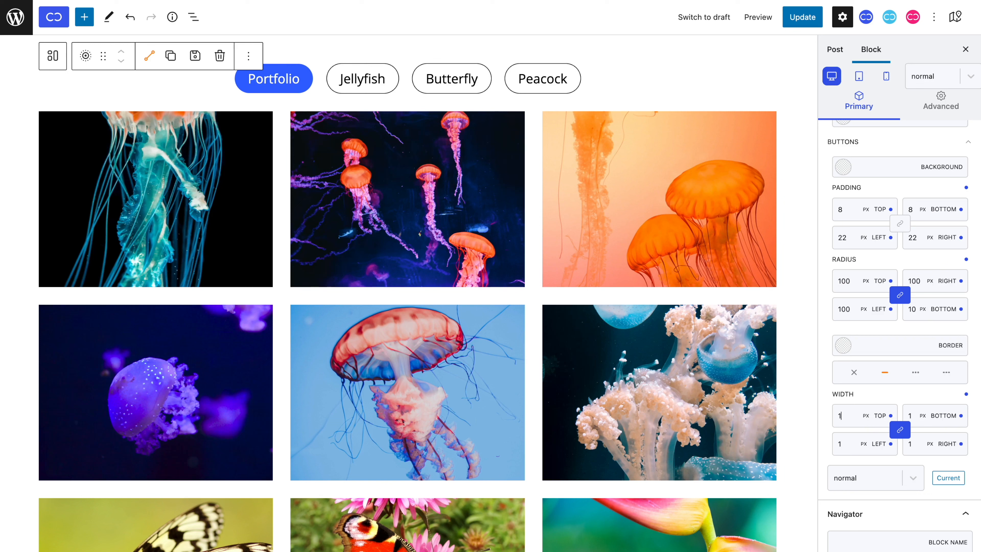
pyautogui.click(843, 345)
pyautogui.click(836, 223)
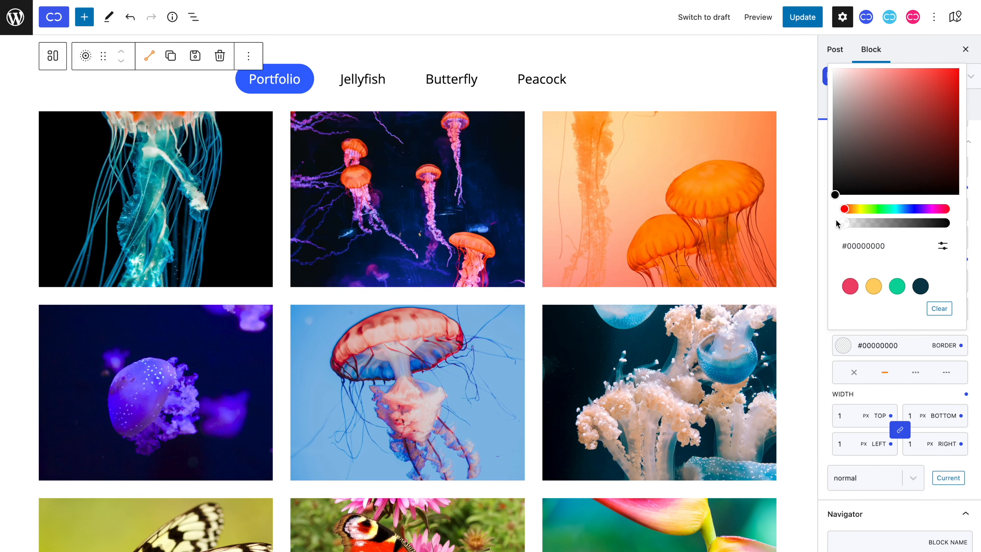
pyautogui.click(883, 395)
# Step: Set the filter buttons' hover border color to blue (#3366ff)
pyautogui.click(926, 76)
pyautogui.click(923, 123)
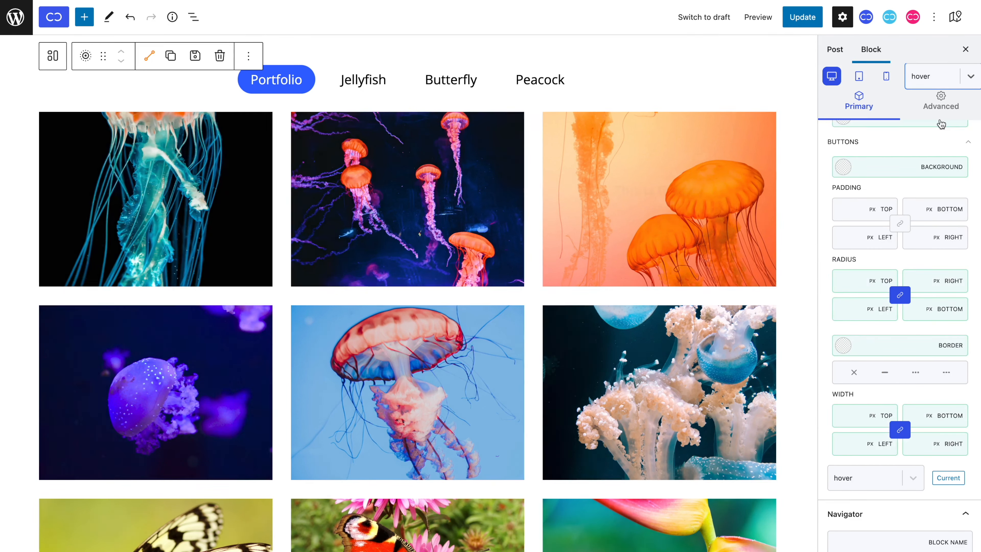
pyautogui.click(889, 340)
pyautogui.hotkey('ctrl', 'v')
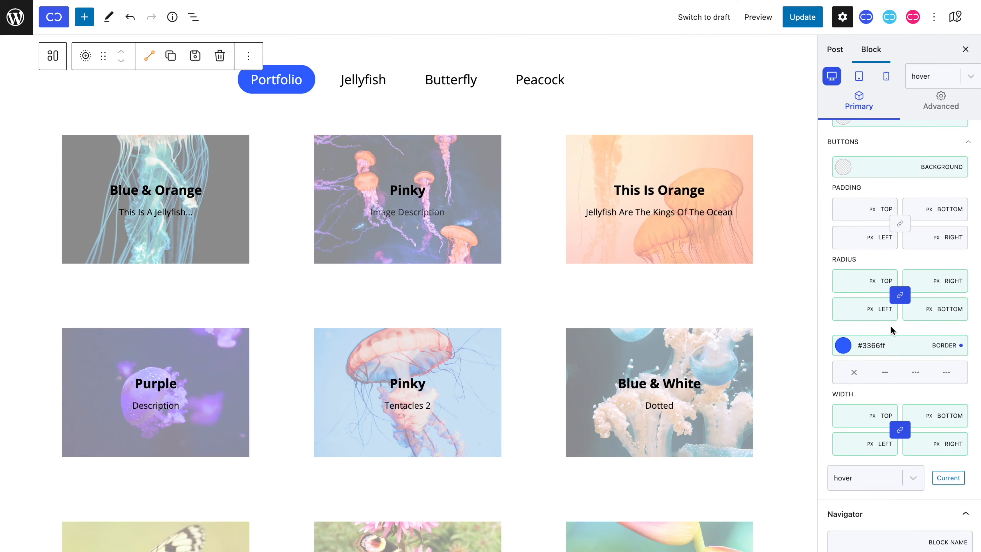
# Step: Return to the filter buttons' normal state and reapply the solid border style
pyautogui.click(935, 76)
pyautogui.click(935, 103)
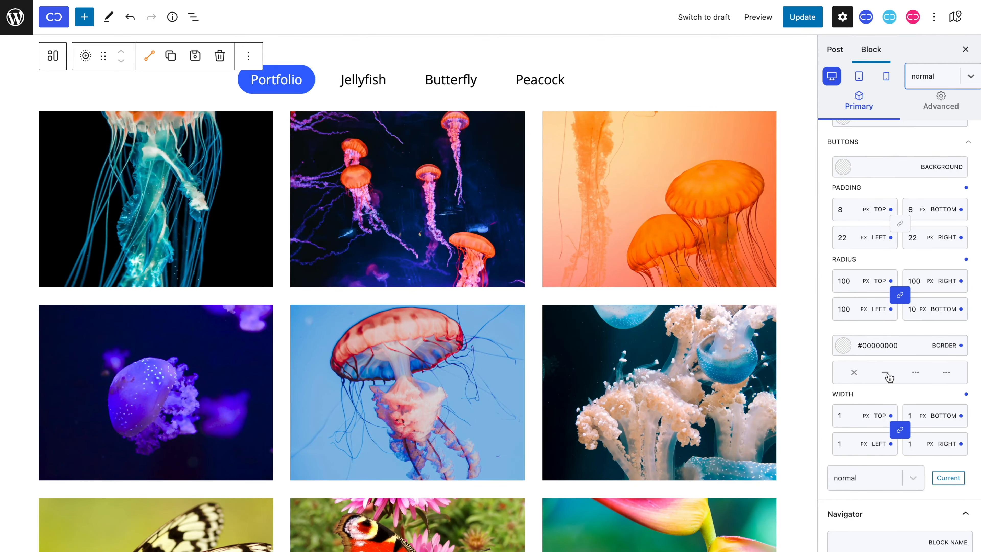
pyautogui.click(884, 372)
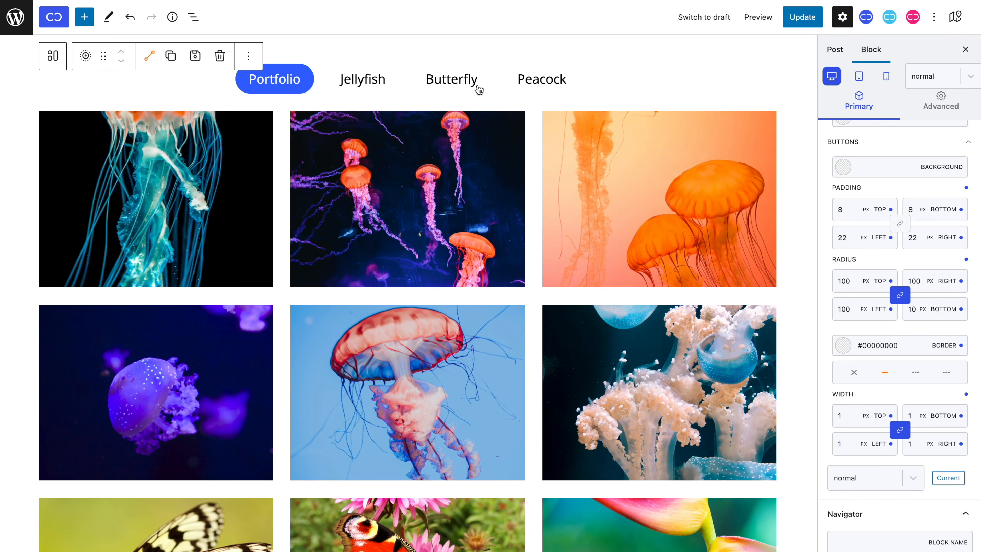
# Step: Test the Peacock, Butterfly, Jellyfish and Portfolio filters and check the images and button styling for each
pyautogui.click(555, 85)
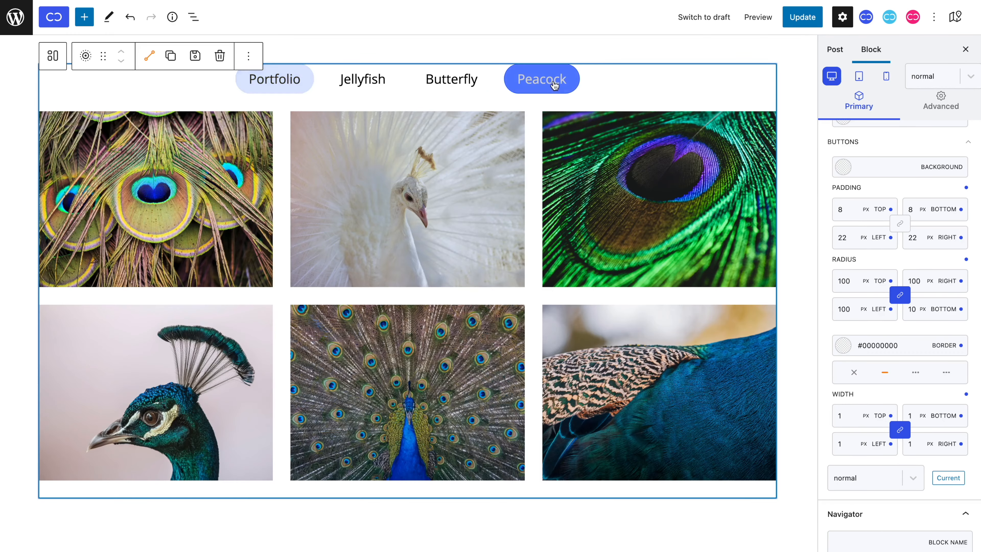
pyautogui.click(459, 82)
pyautogui.click(376, 87)
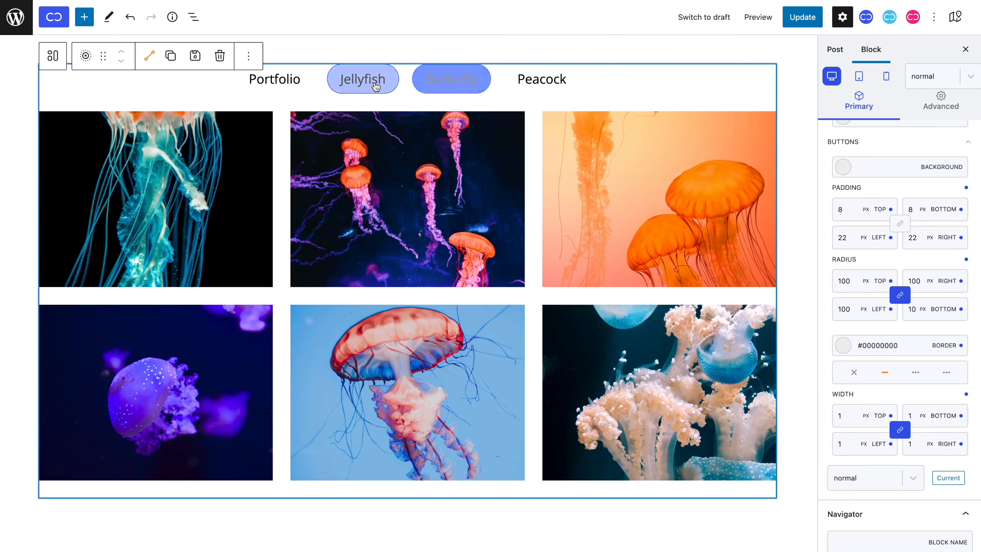
pyautogui.click(304, 87)
pyautogui.scroll(-3, 351, 196)
pyautogui.scroll(-10, 351, 196)
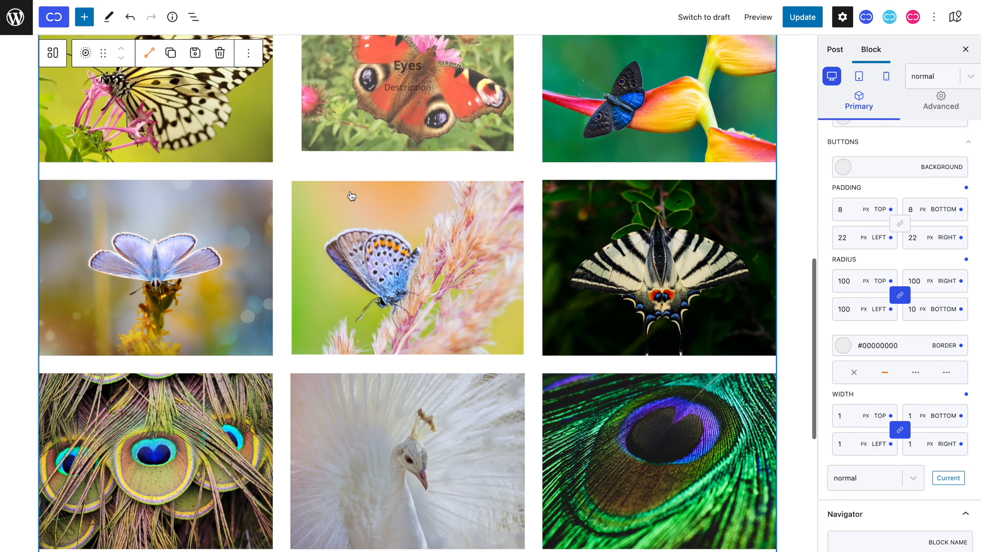
pyautogui.scroll(15, 351, 196)
pyautogui.scroll(1, 351, 196)
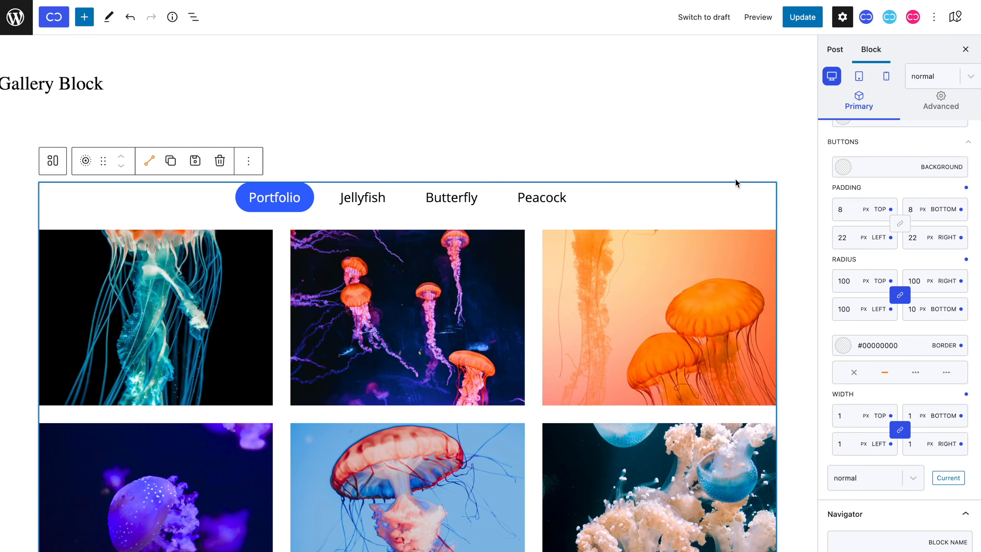
pyautogui.scroll(-1, 735, 181)
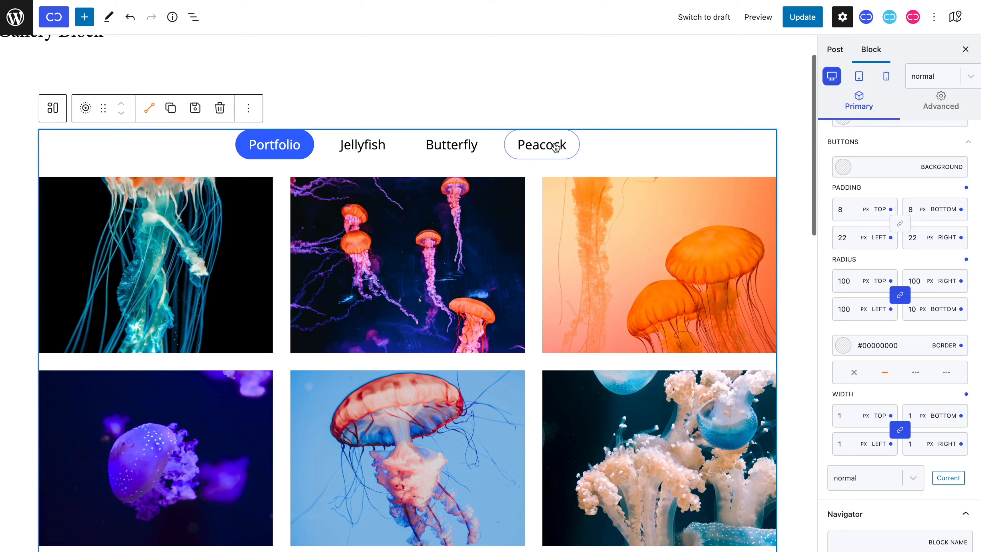
pyautogui.click(542, 144)
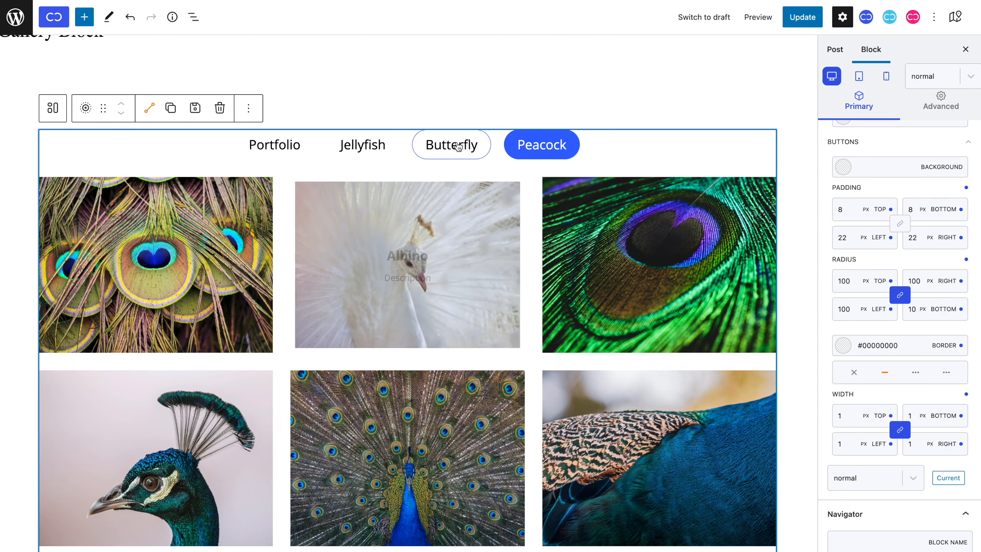
pyautogui.click(452, 148)
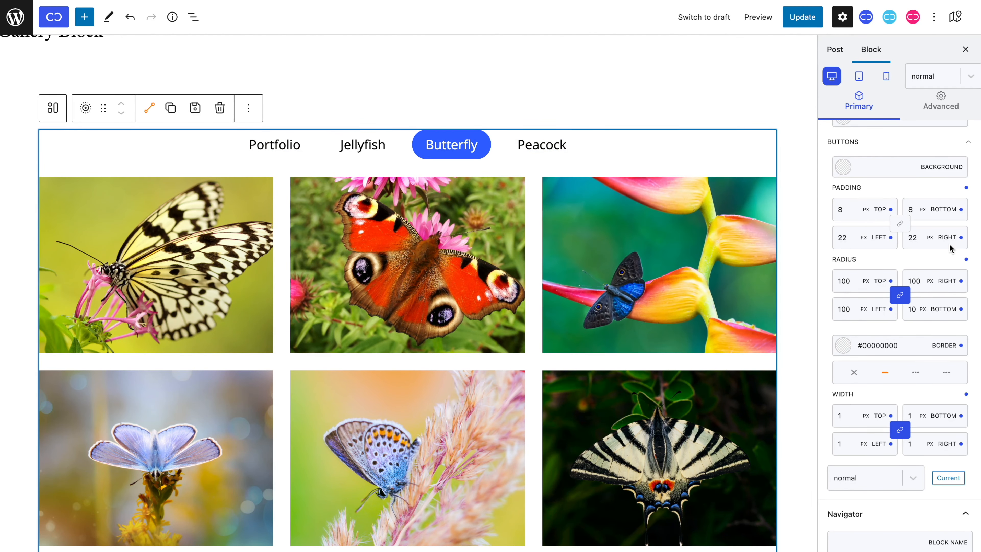
# Step: Switch the gallery to the dynamic ACF source, look over its images, and restore the manual source
pyautogui.scroll(-5, 942, 243)
pyautogui.scroll(10, 950, 247)
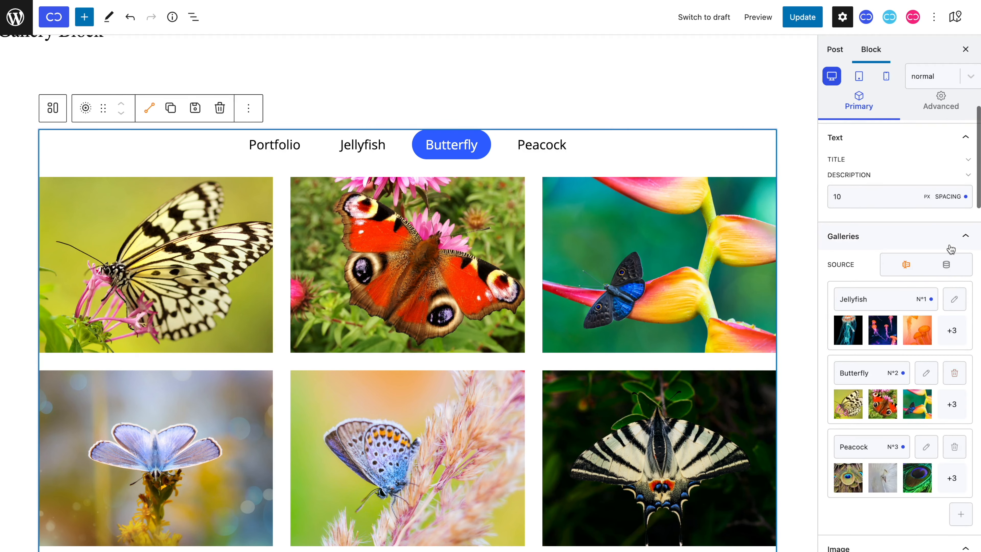
pyautogui.click(946, 266)
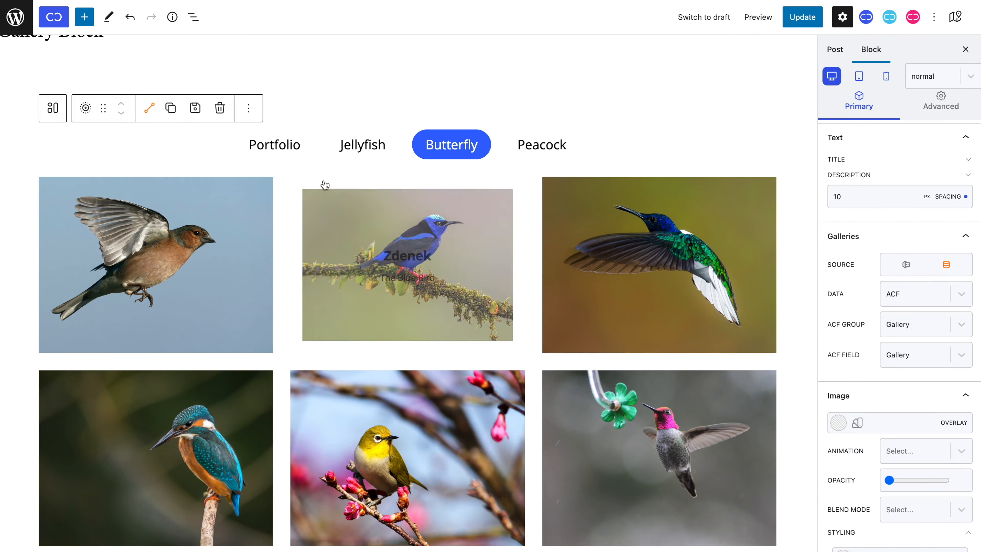
pyautogui.scroll(-3, 241, 226)
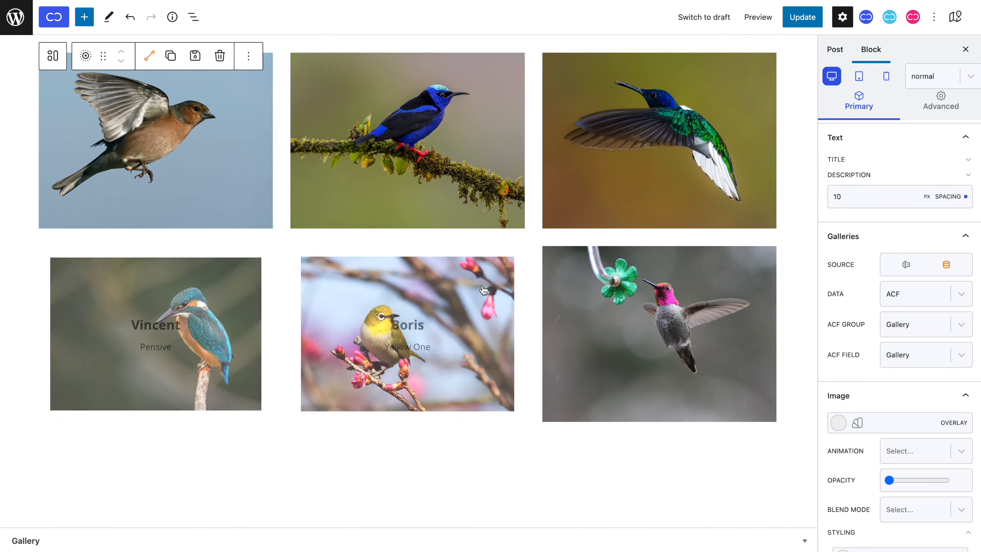
pyautogui.scroll(3, 630, 309)
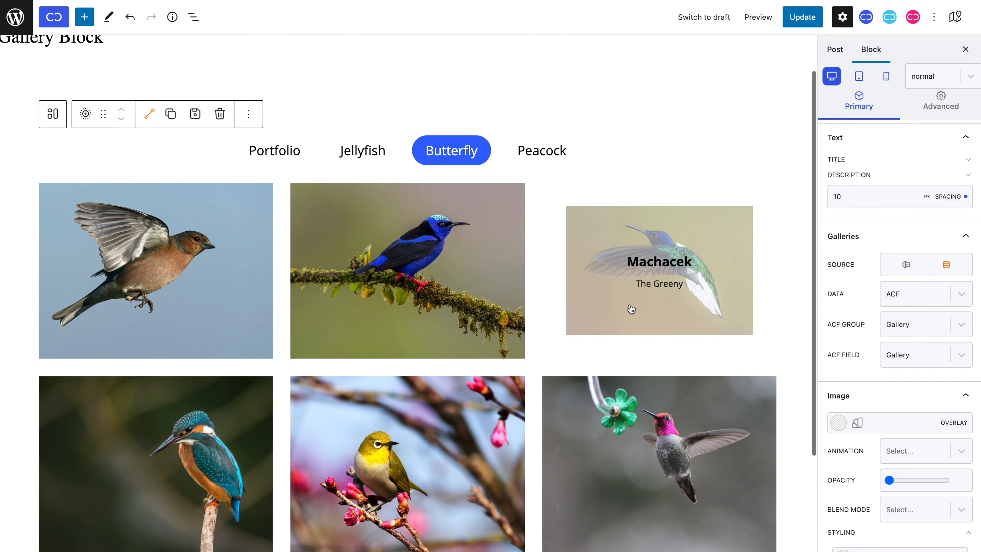
pyautogui.click(905, 266)
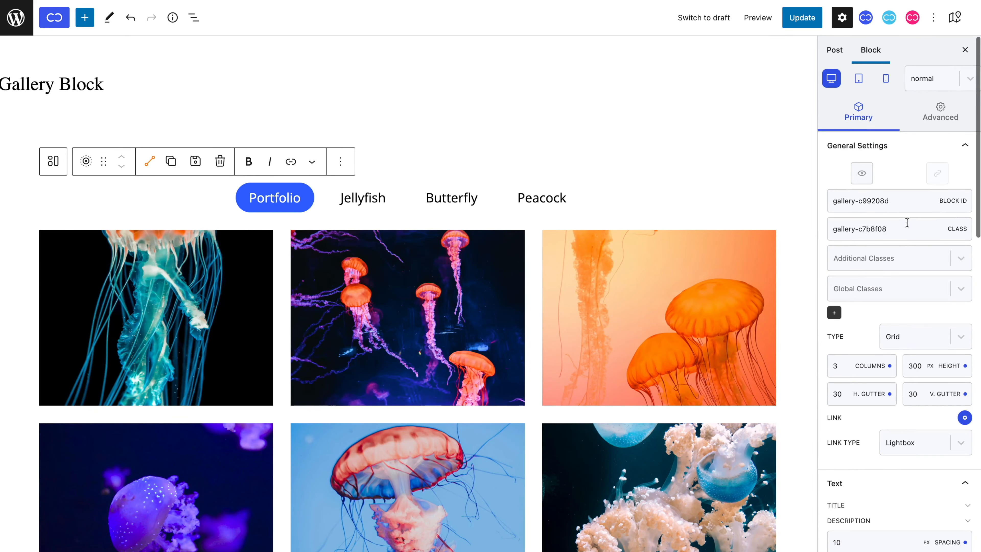
# Step: Set the gallery grid to 2 columns for the tablet view
pyautogui.click(859, 78)
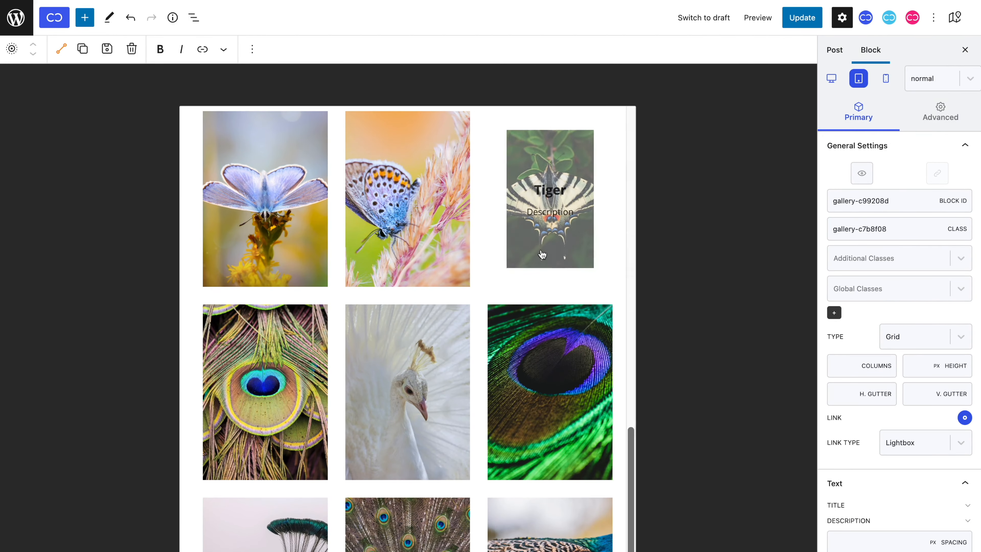
pyautogui.scroll(10, 542, 254)
pyautogui.scroll(4, 541, 253)
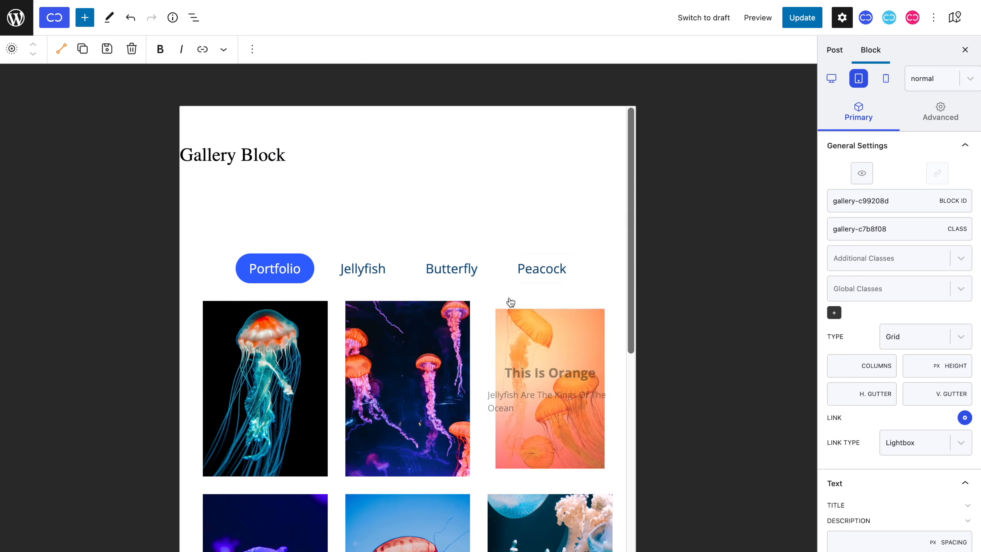
pyautogui.click(482, 361)
pyautogui.scroll(-3, 483, 361)
pyautogui.click(853, 365)
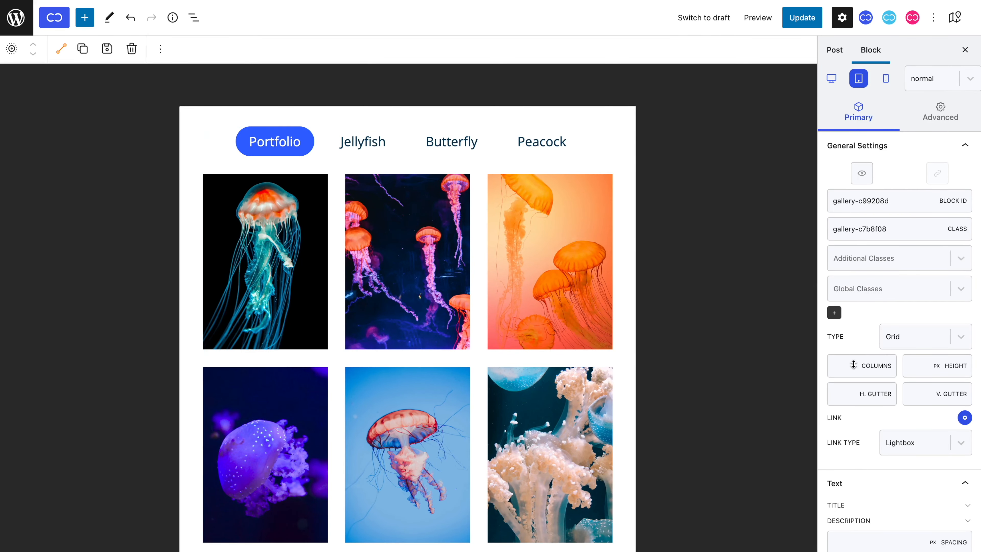
pyautogui.write('2')
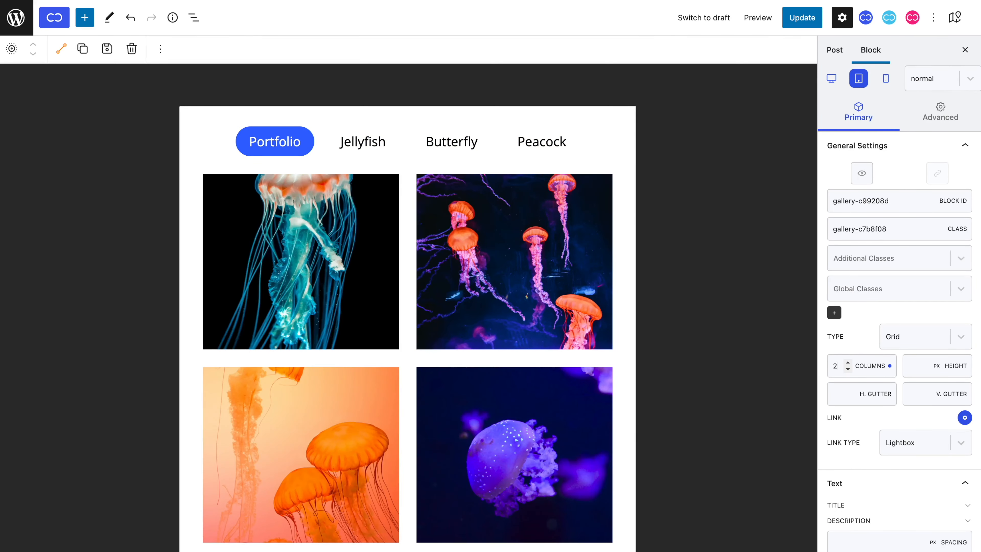
# Step: Set the gallery's horizontal and vertical gutters to 10 for the tablet view
pyautogui.click(843, 396)
pyautogui.write('10')
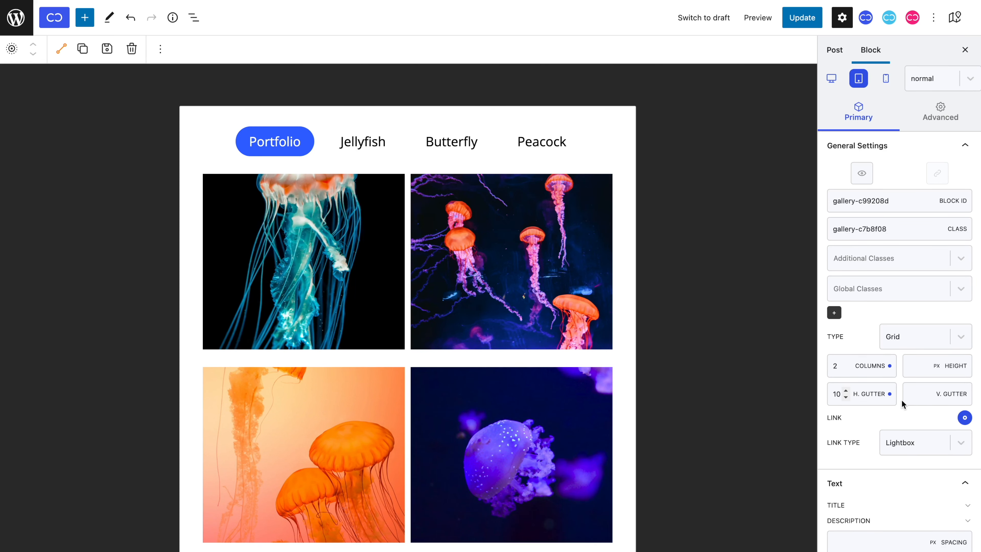
pyautogui.click(911, 394)
pyautogui.write('10')
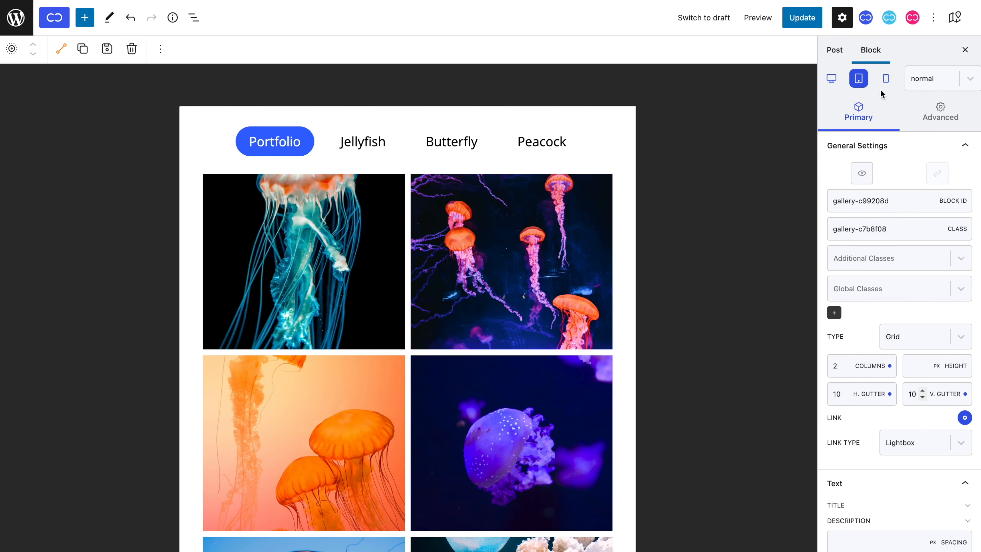
# Step: Set the gallery grid to 1 column for the mobile view
pyautogui.click(885, 79)
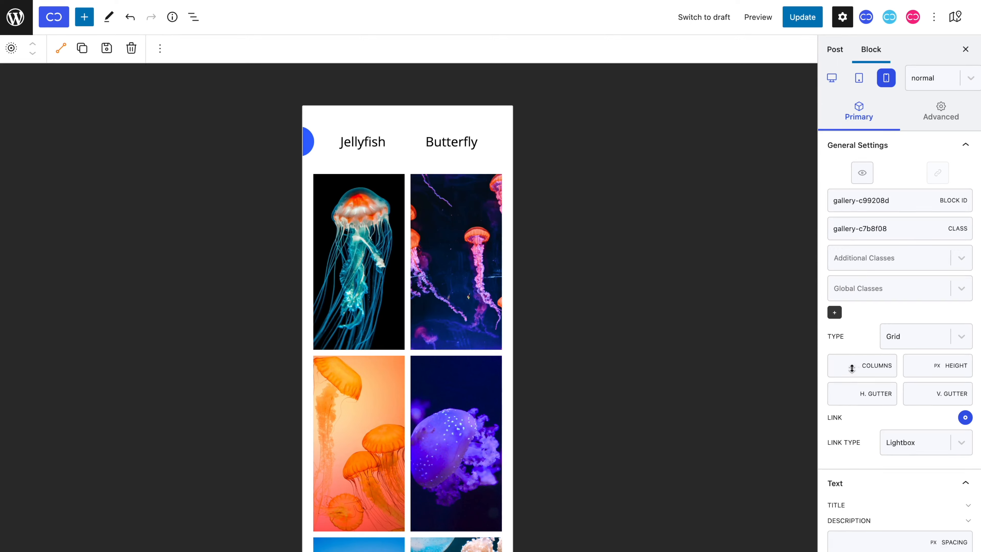
pyautogui.click(851, 368)
pyautogui.write('1')
# Step: Stack the filter bar buttons vertically and center-align them for the mobile view
pyautogui.scroll(-10, 891, 407)
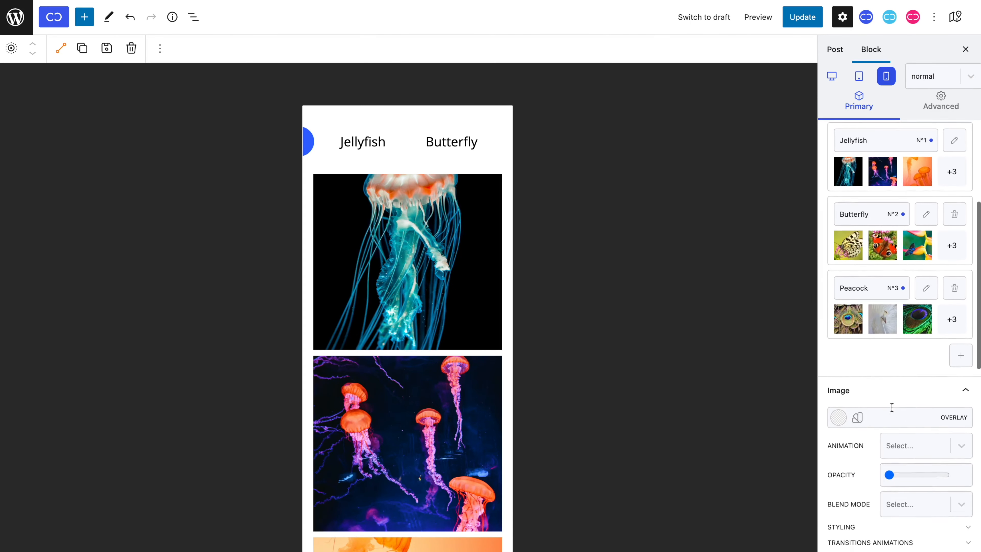
pyautogui.scroll(-8, 891, 408)
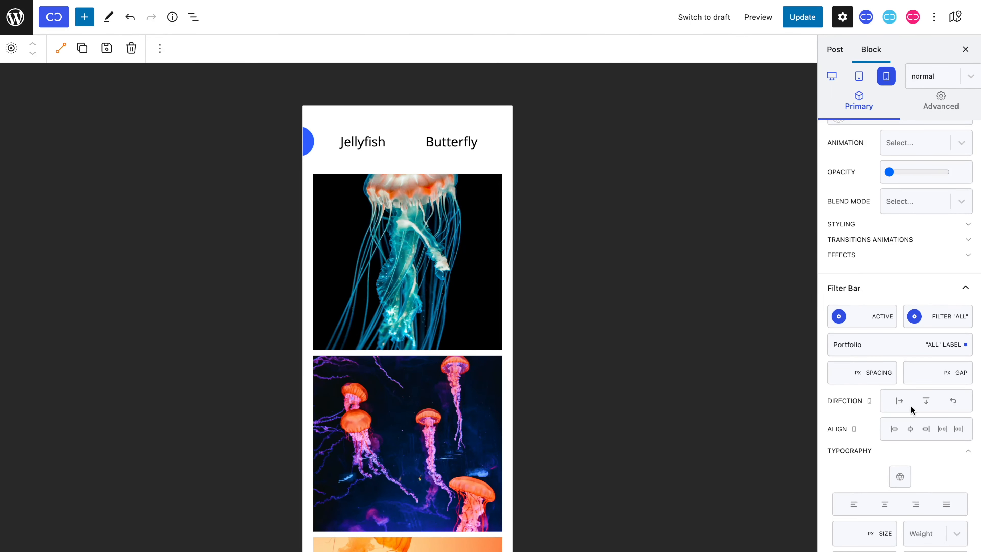
pyautogui.click(926, 401)
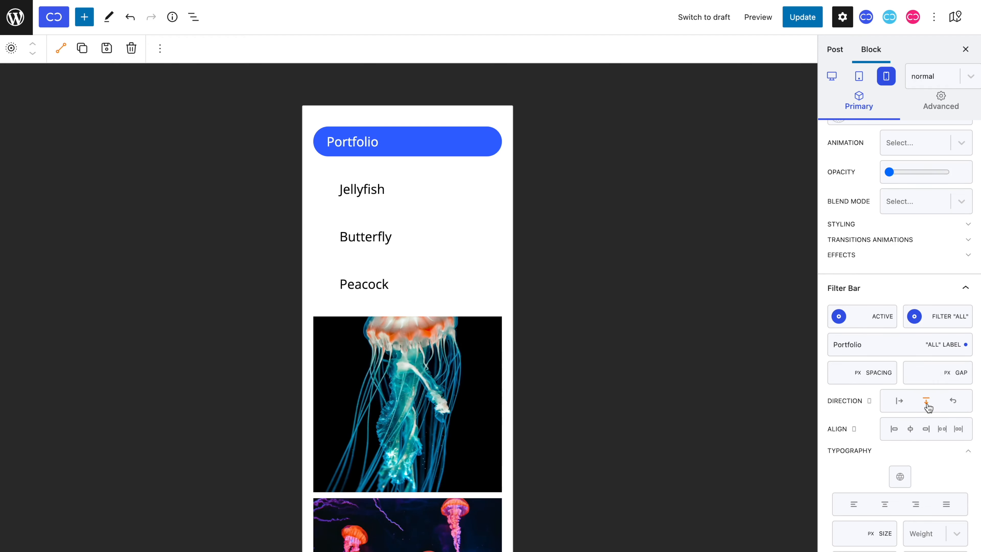
pyautogui.click(911, 431)
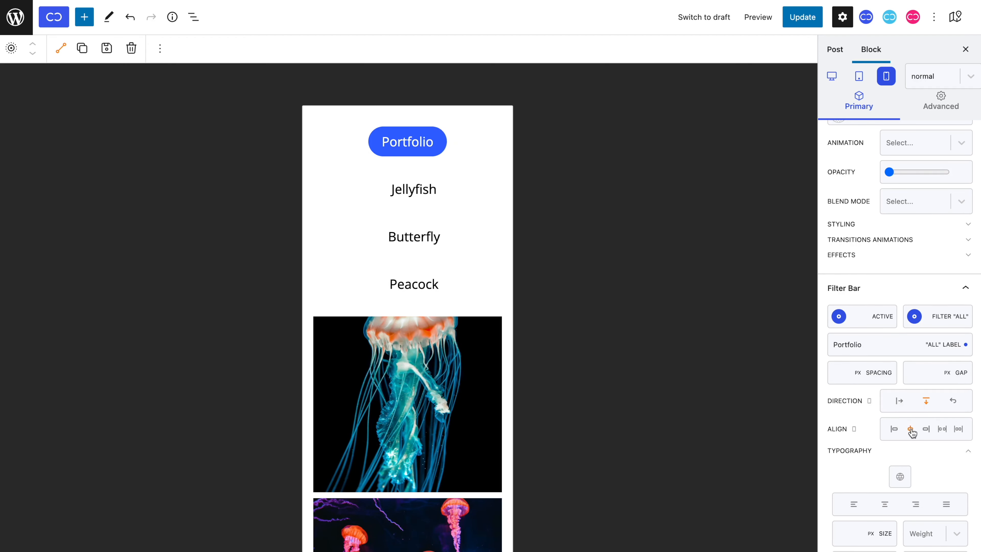
# Step: Set the mobile filter bar's spacing to 0 px and its gap to 12 px
pyautogui.click(841, 372)
pyautogui.write('0')
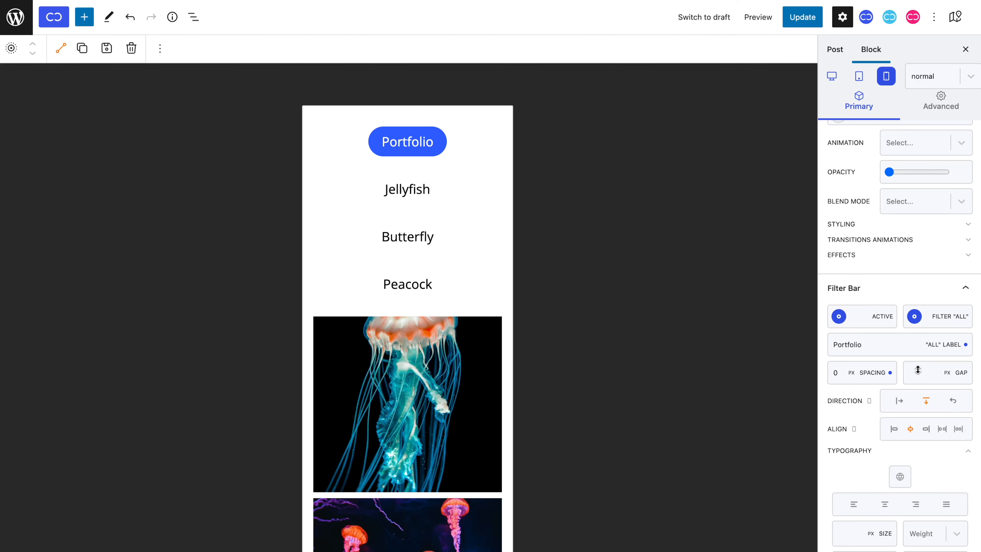
pyautogui.moveTo(918, 370); pyautogui.dragTo(917, 365)
pyautogui.scroll(-5, 956, 440)
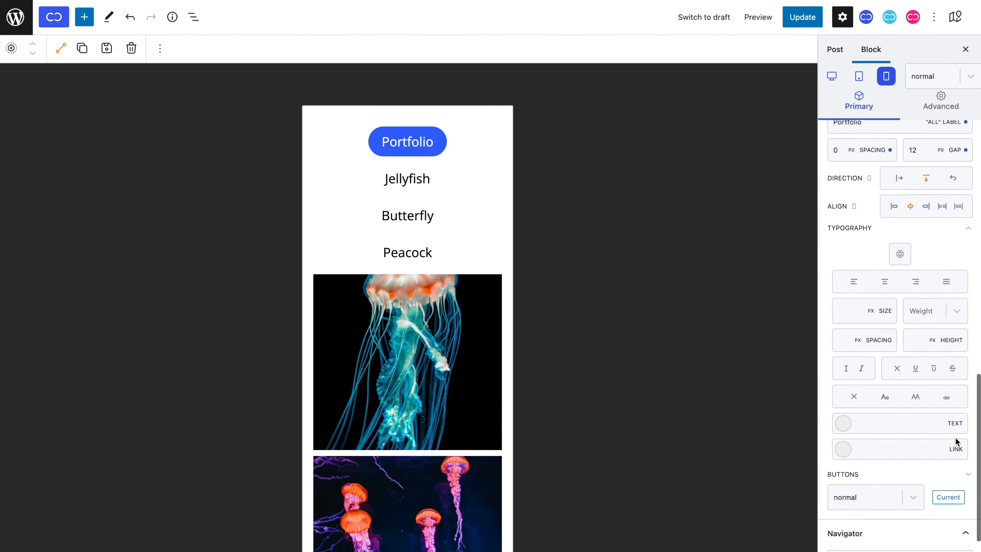